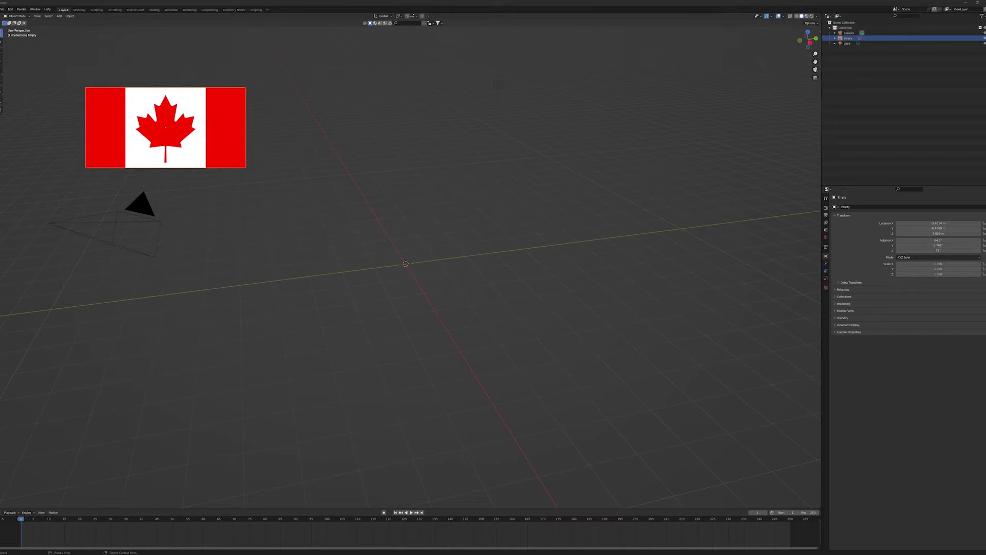
Bring the Iceland flag image into the scene and delete both the Canada and Iceland flag image objects.
left_click_drag(198, 183, 215, 275)
left_click(221, 149)
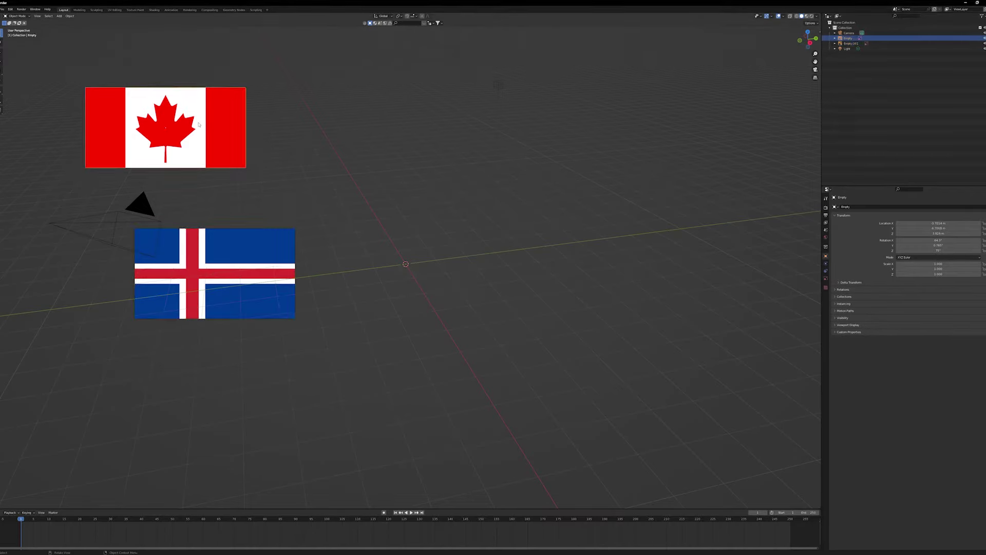
left_click(256, 302, "shift")
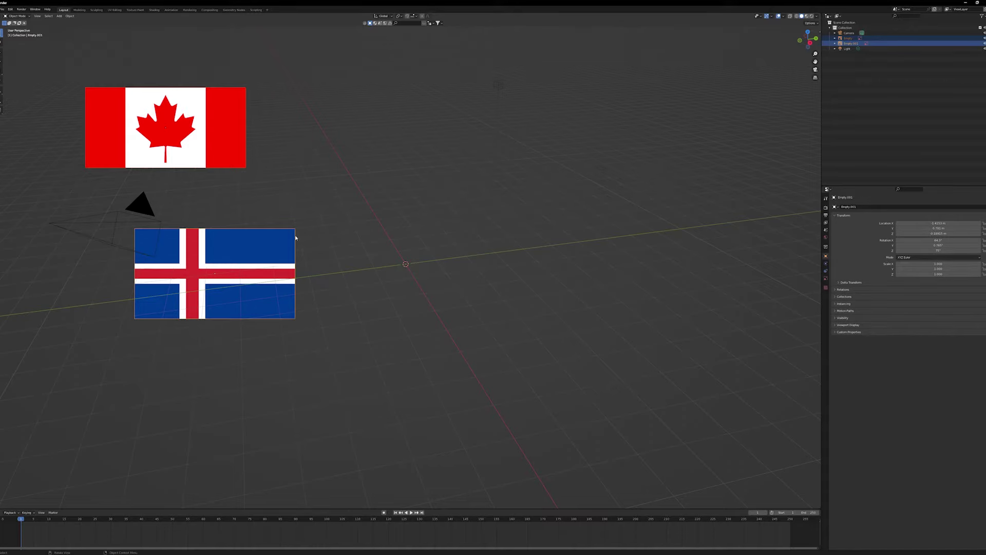
key("x")
left_click(322, 246)
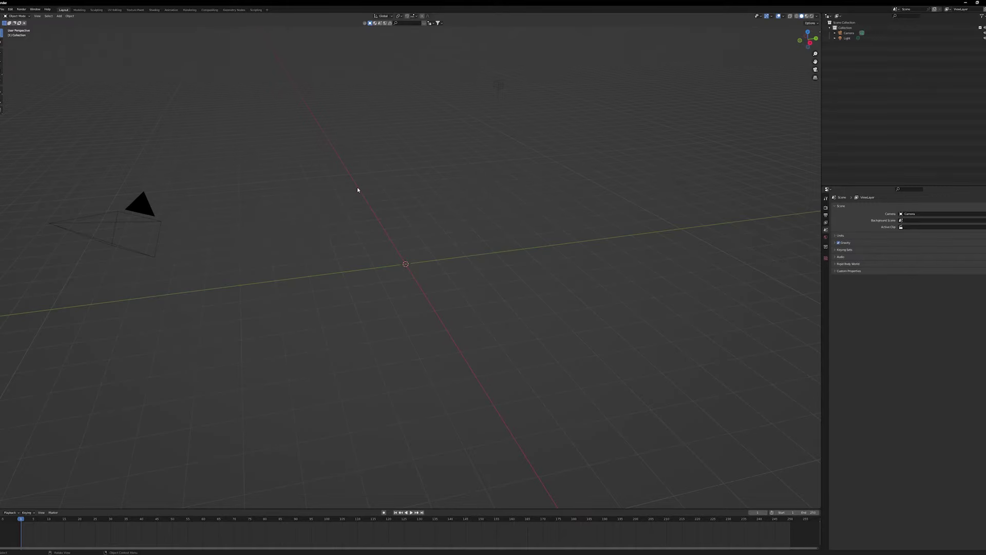
Add a mesh plane at the origin and, in Edit Mode, stretch it along Y to about twice its width.
key("shift+a")
left_click(375, 188)
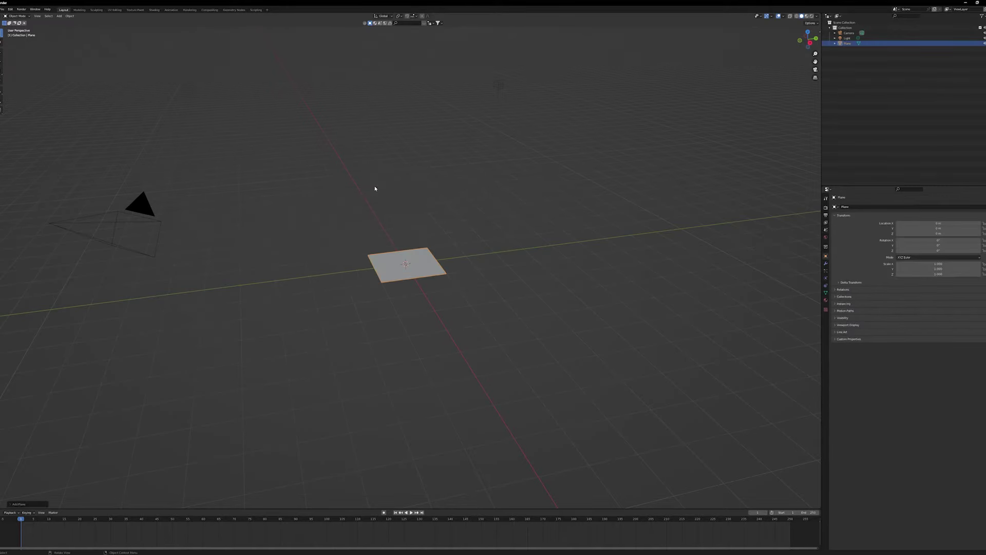
mouse_move(500, 313)
middle_mouse_down()
mouse_move(495, 341)
mouse_move(495, 330)
middle_mouse_up()
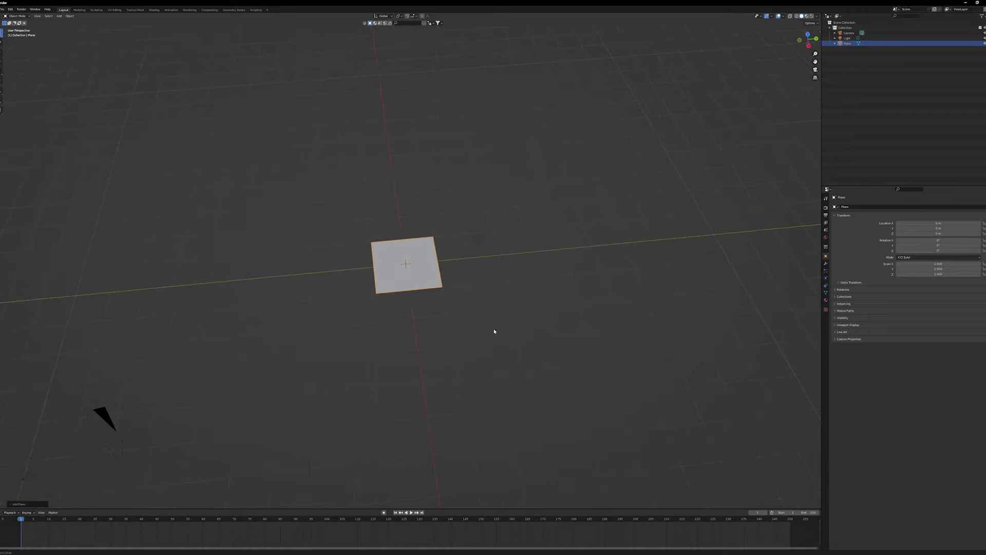
key("Tab")
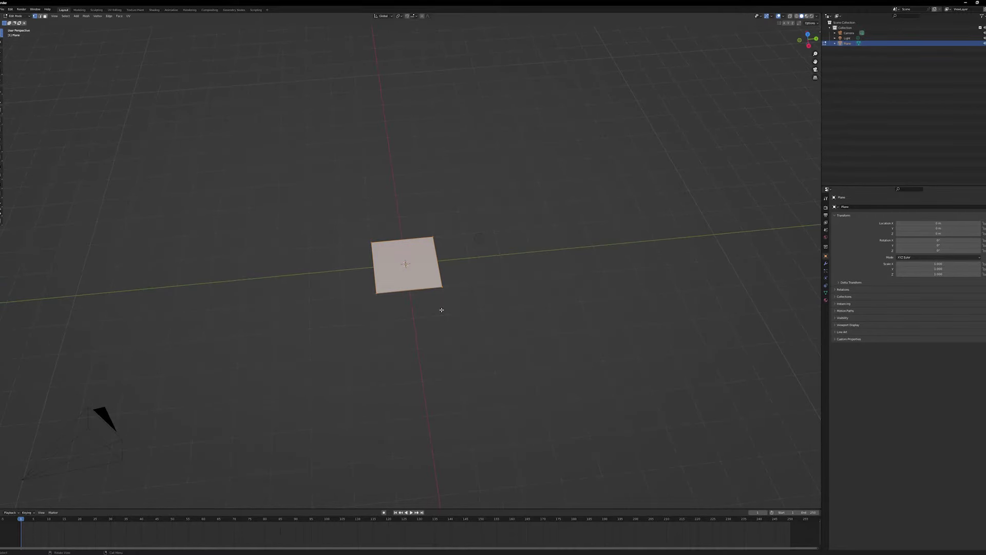
key("s")
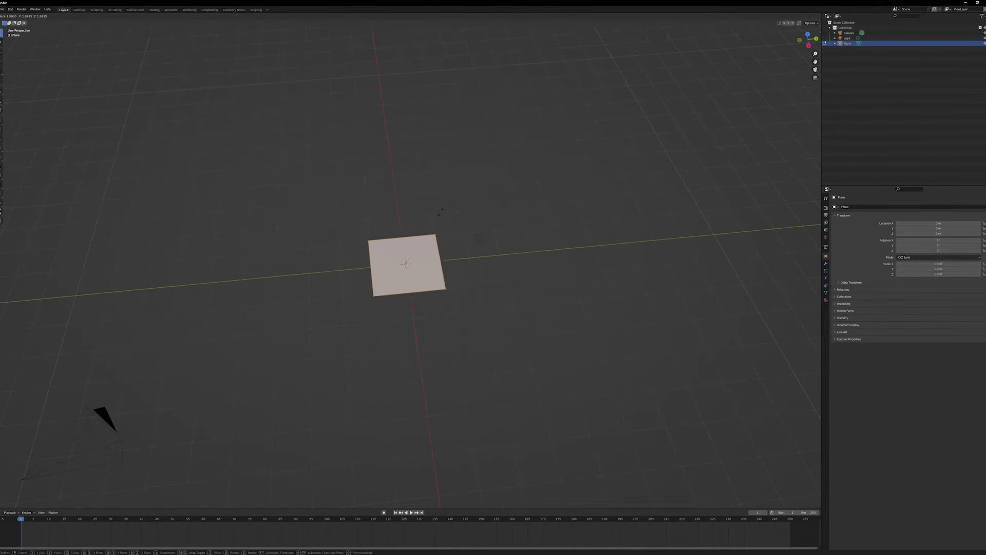
key("y")
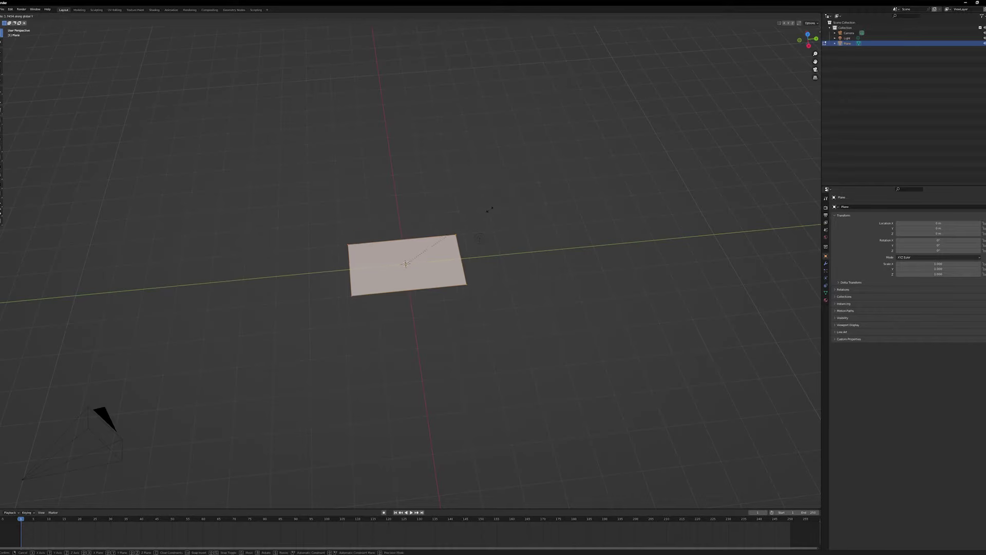
left_click(501, 210)
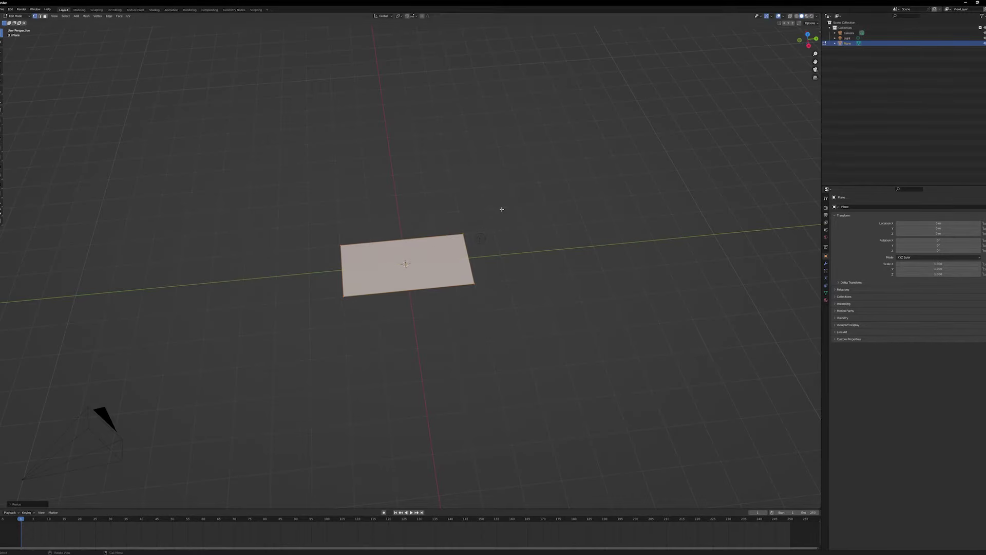
mouse_move(481, 351)
middle_mouse_down()
mouse_move(502, 341)
mouse_move(487, 341)
middle_mouse_up()
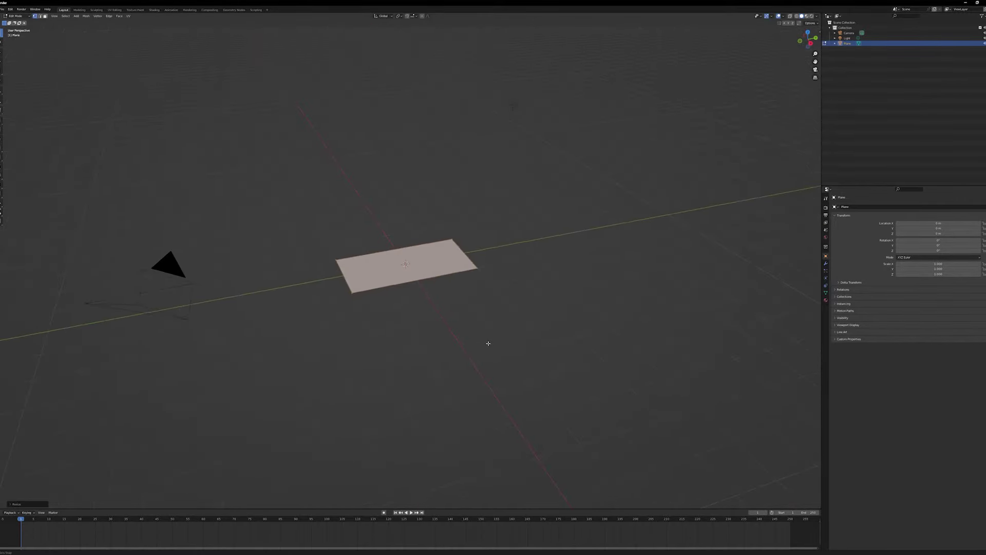
Switch to the Shading workspace and create a new material for the stretched plane.
left_click(155, 10)
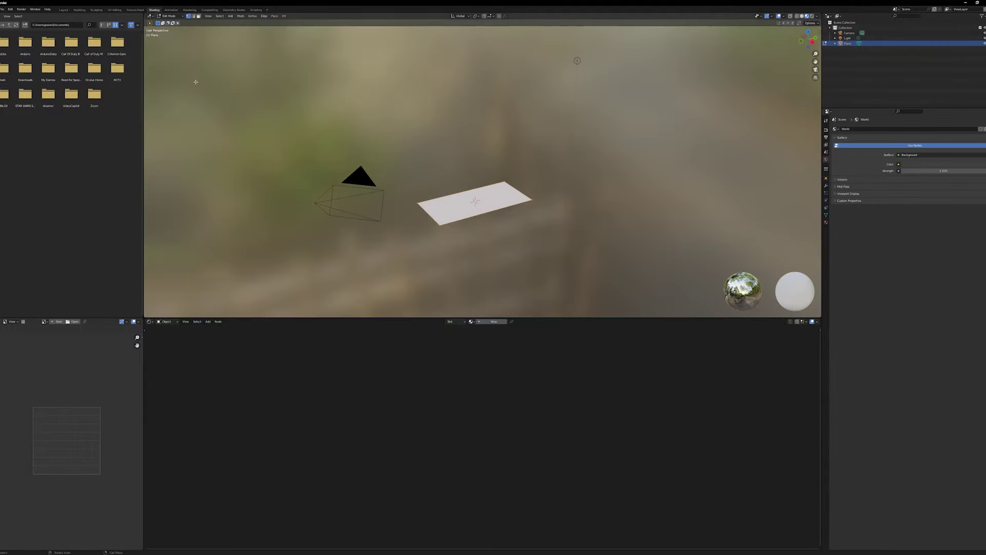
scroll(505, 305, "up", 3)
middle_click_drag(521, 252, 532, 217)
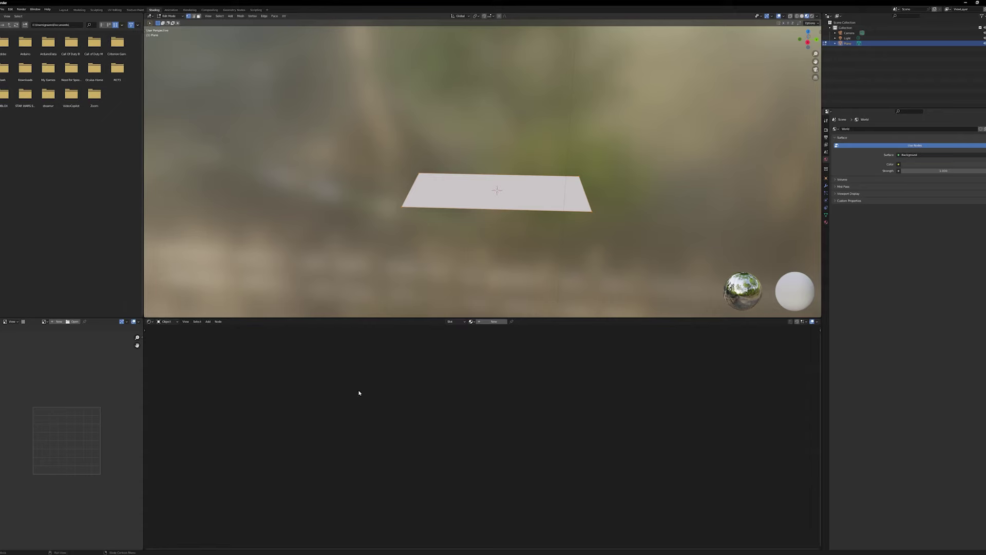
left_click(496, 322)
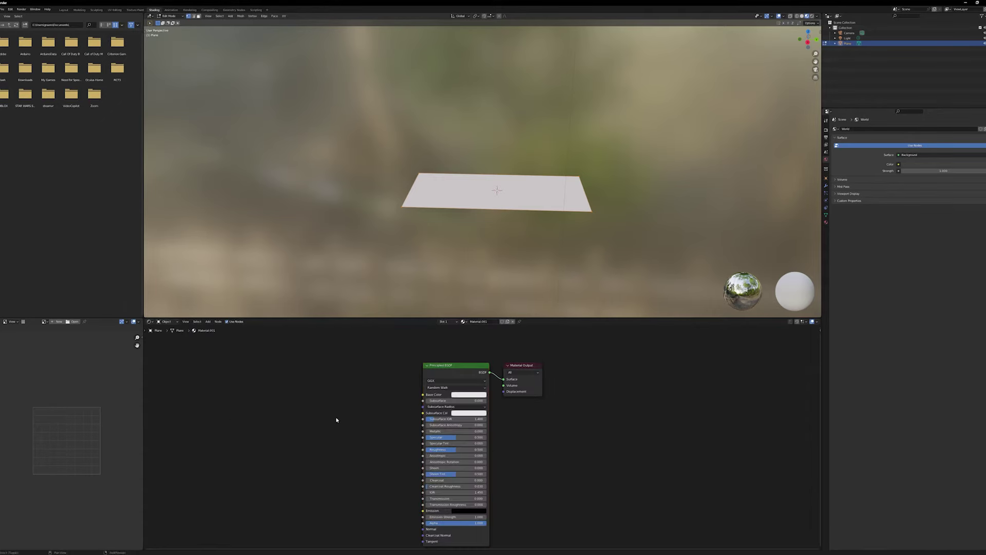
Add an Image Texture node with the Canada flag image and connect its Color output to the Principled BSDF's Base Color.
key("shift+a")
mouse_move(335, 442)
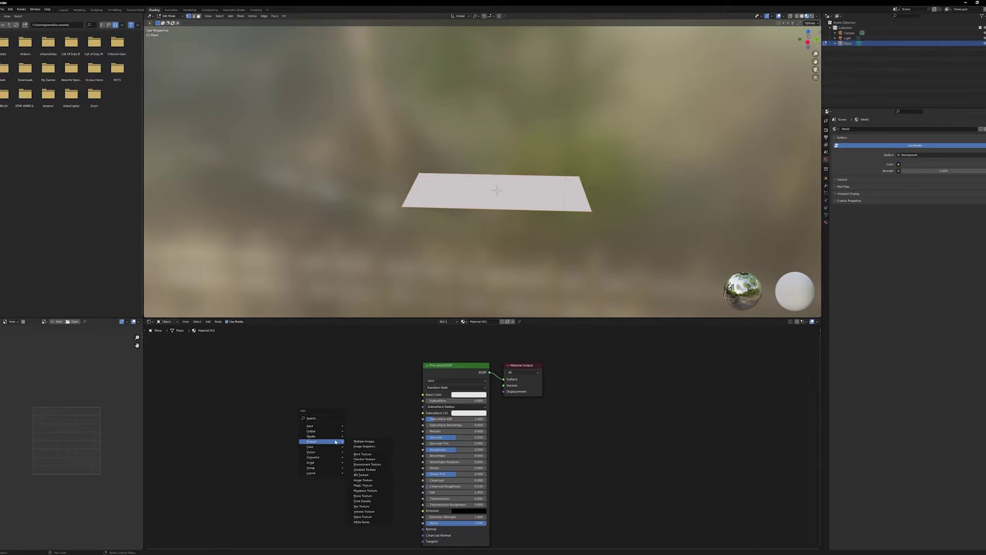
left_click(363, 480)
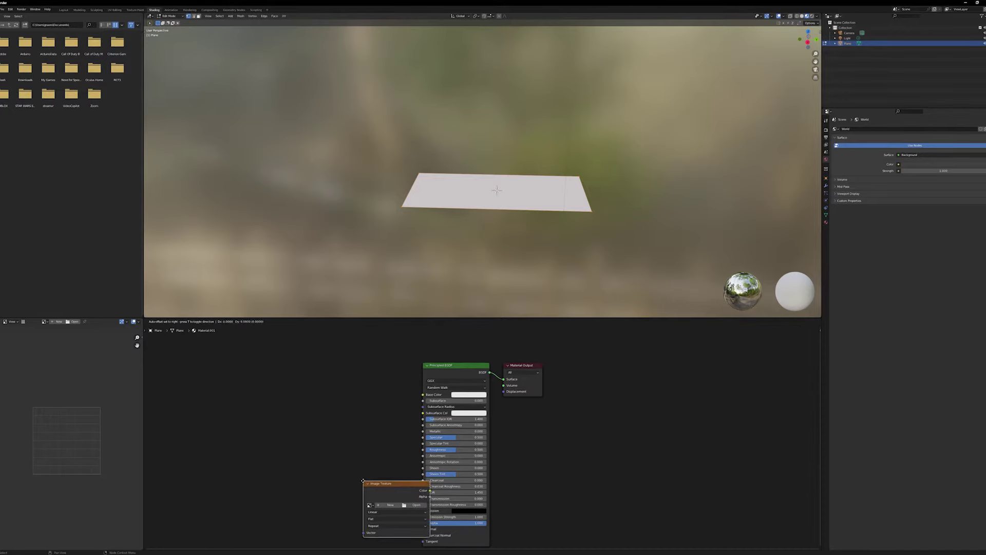
left_click(297, 374)
left_click(302, 396)
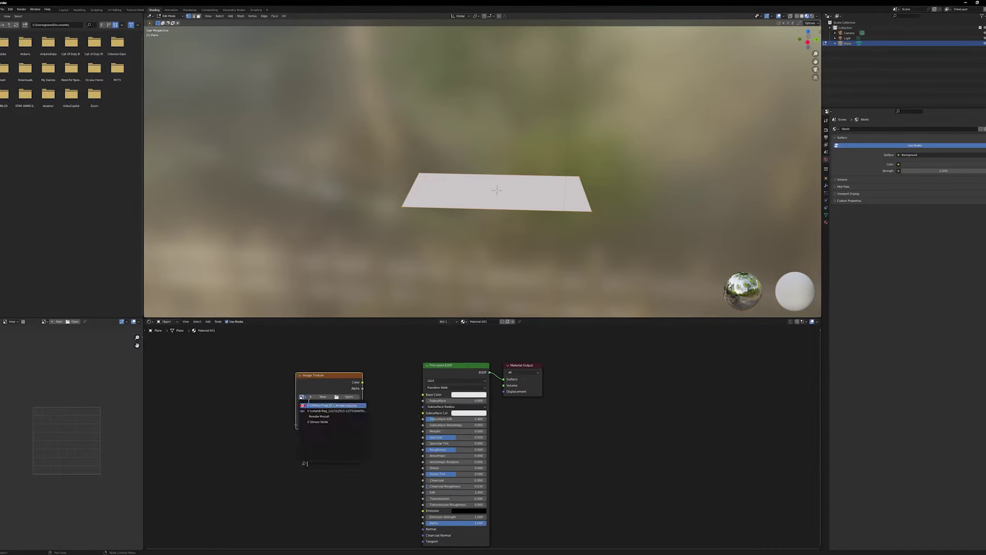
left_click(311, 405)
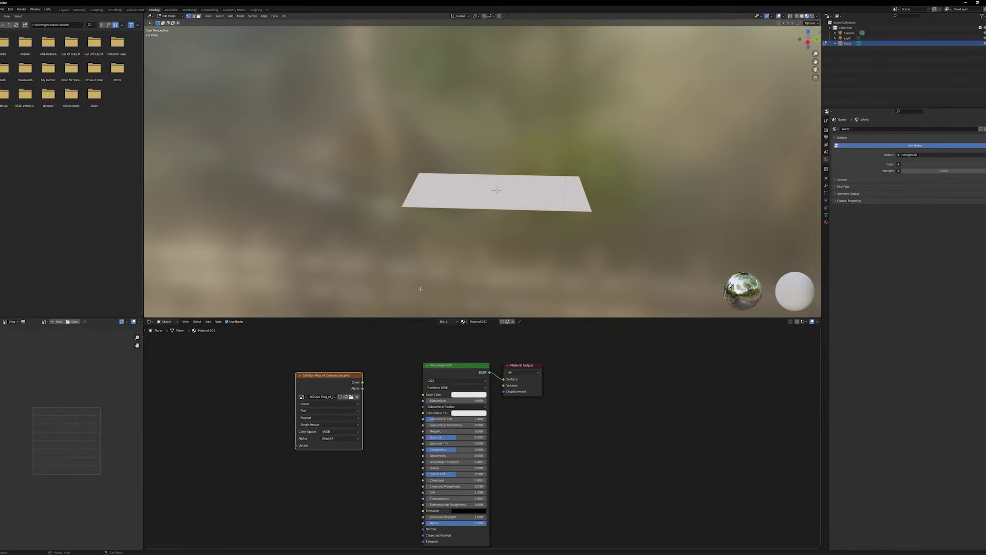
middle_click_drag(527, 184, 505, 191)
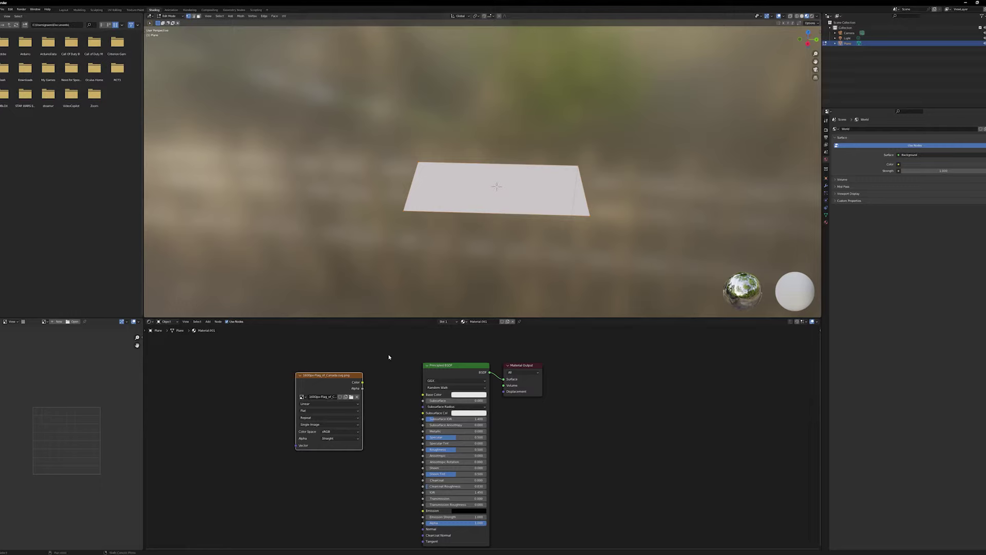
left_click_drag(362, 383, 423, 395)
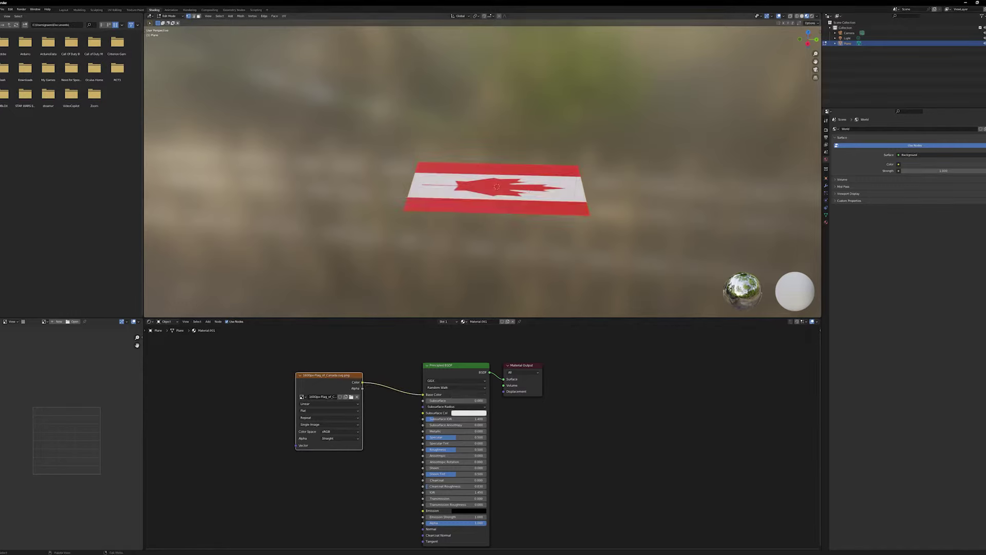
Add Texture Coordinate and Mapping nodes to the flag's Image Texture node and arrange them beside it.
left_click_drag(320, 384, 311, 383)
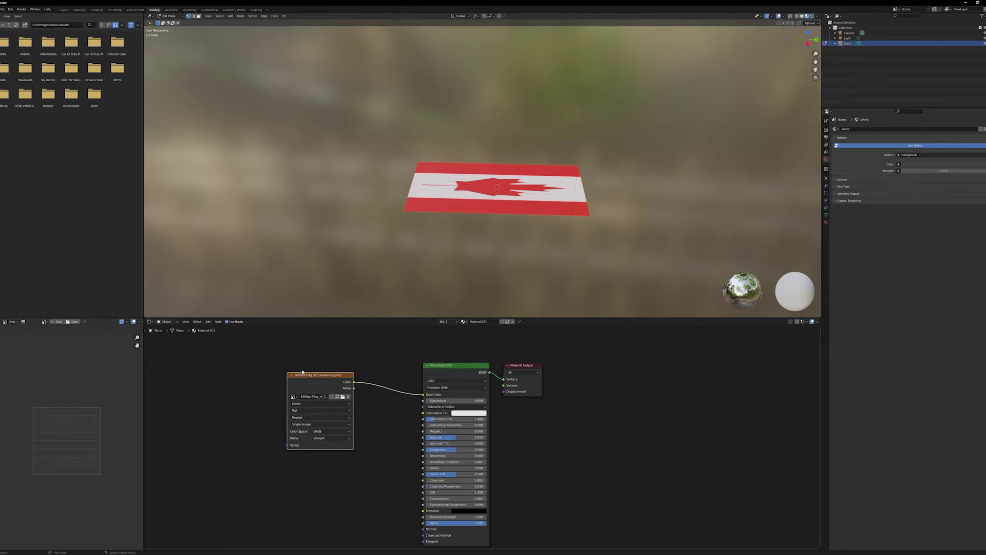
key("ctrl+t")
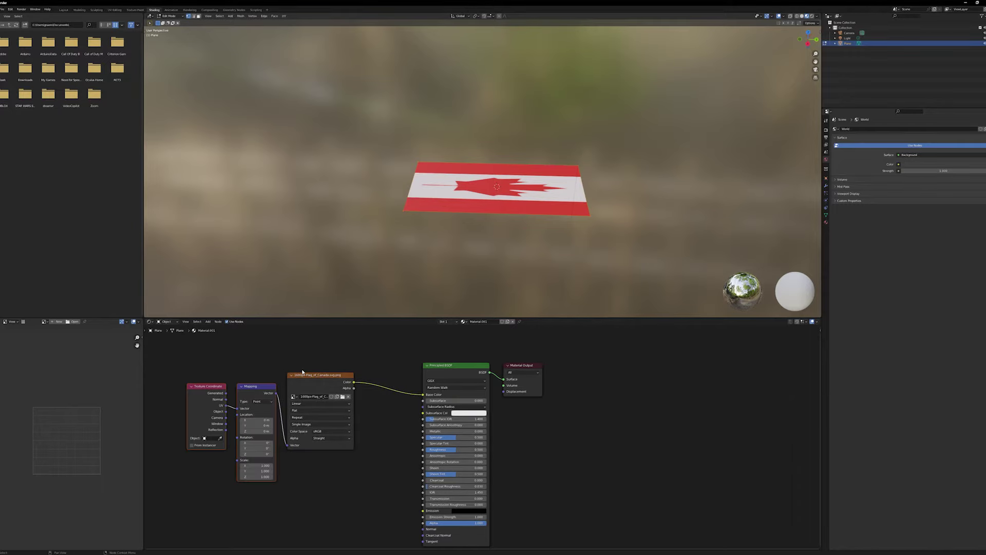
left_click_drag(260, 388, 241, 367)
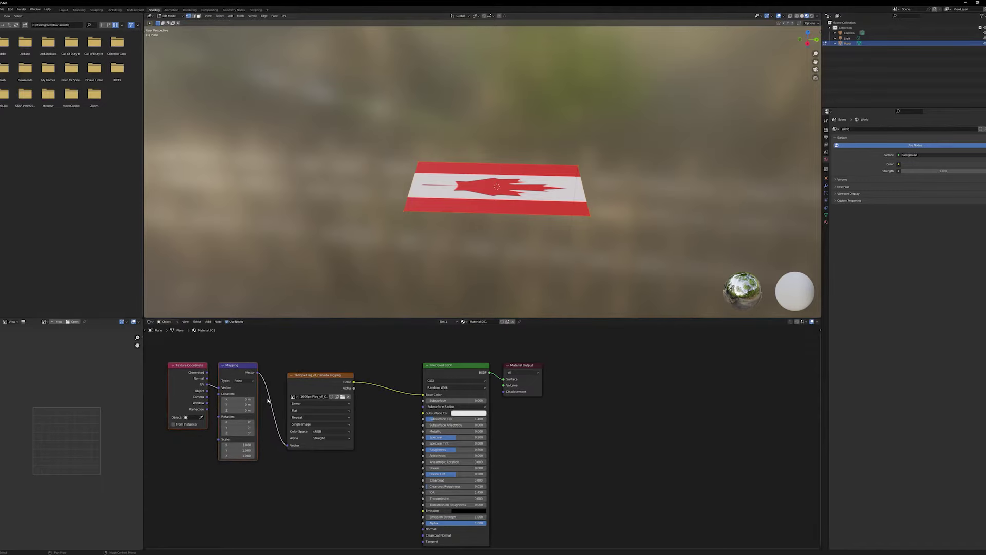
Set the Mapping node's Z rotation to -90° to orient the flag along the plane's long side.
left_click(240, 427)
key("Return")
left_click(236, 434)
type("90")
key("Return")
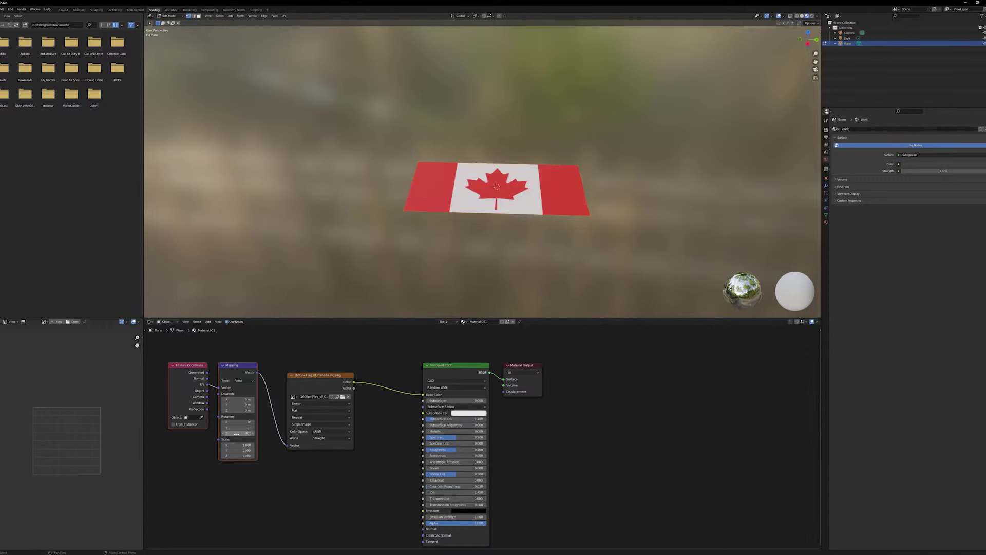
middle_click_drag(595, 212, 570, 226)
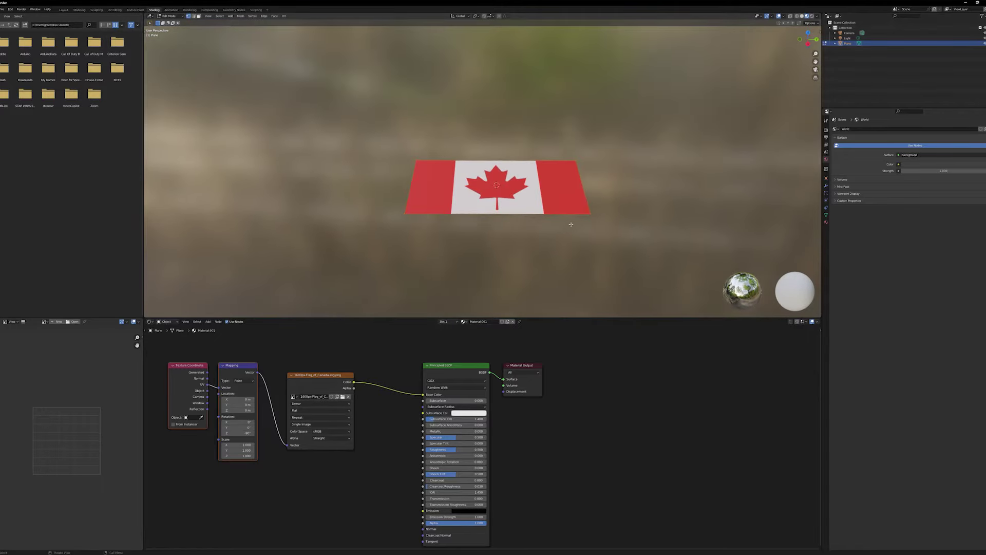
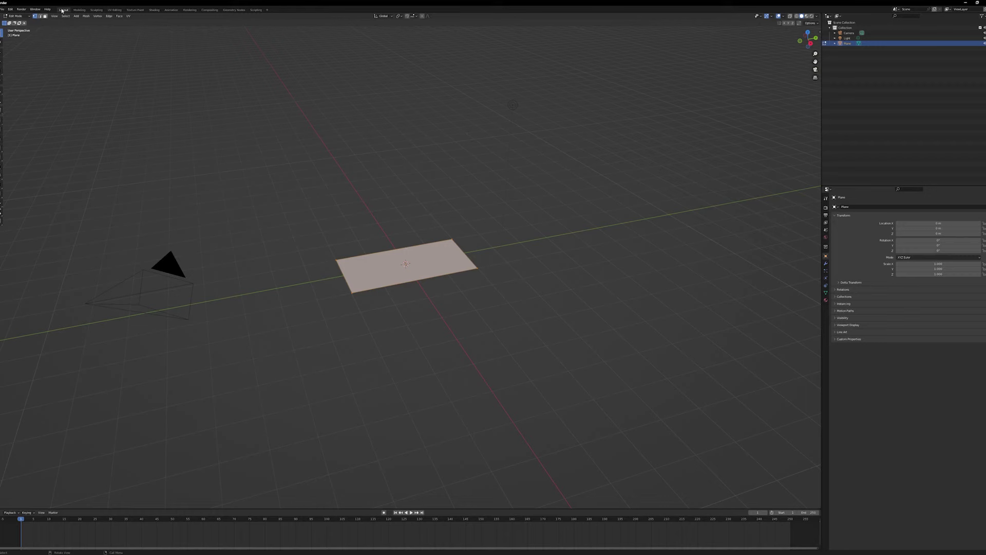
Return to the Layout workspace, display the flag in Material Preview shading and switch back to Object Mode.
left_click(806, 16)
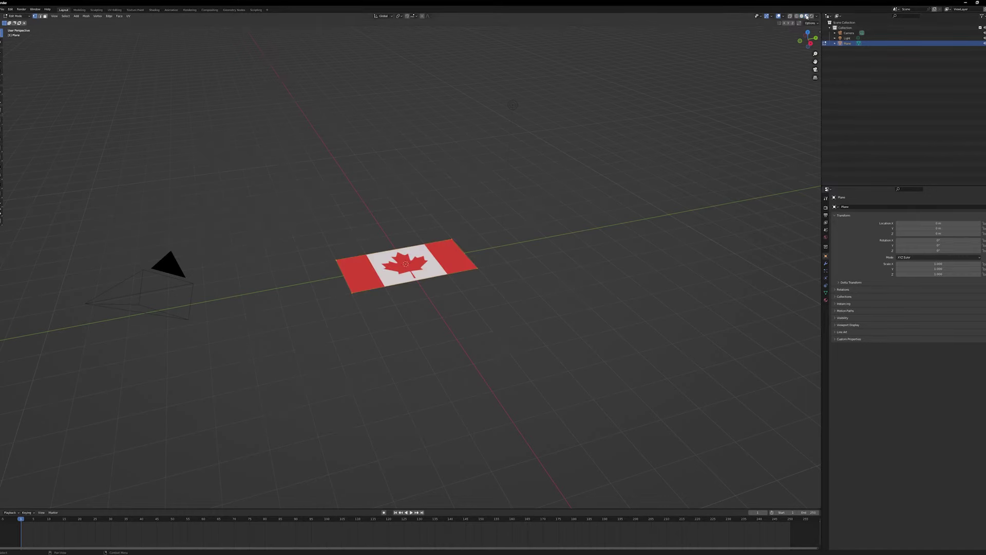
scroll(496, 290, "up", 5)
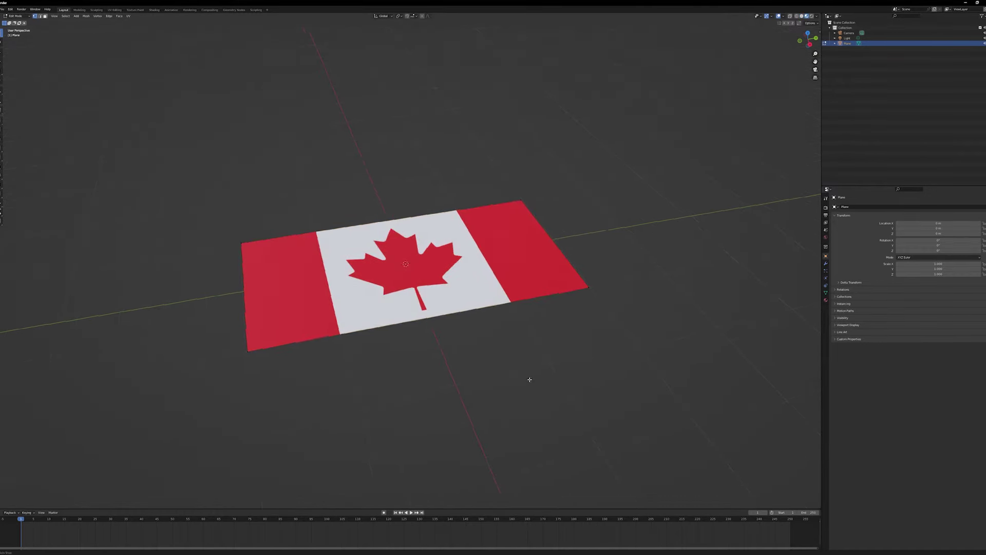
middle_click_drag(530, 379, 521, 292)
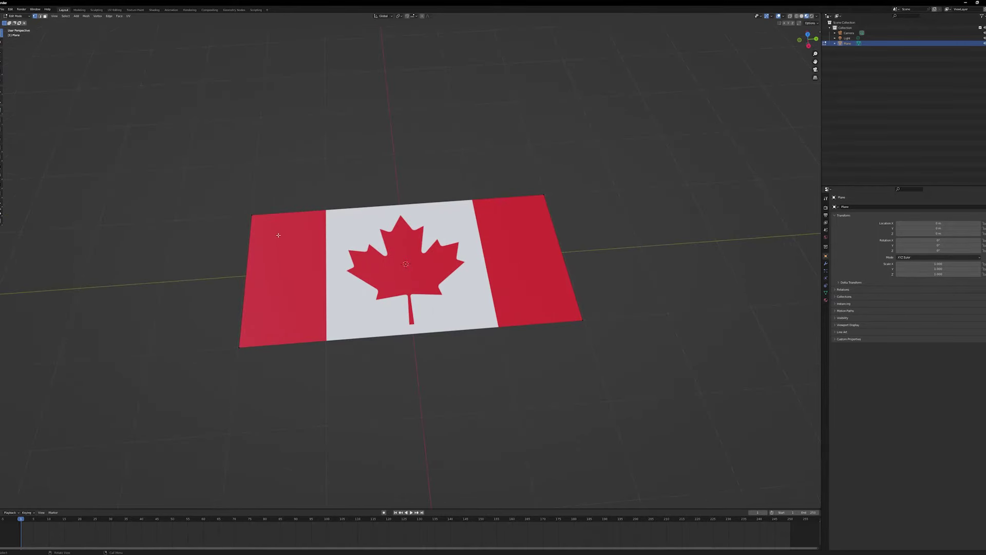
key("z")
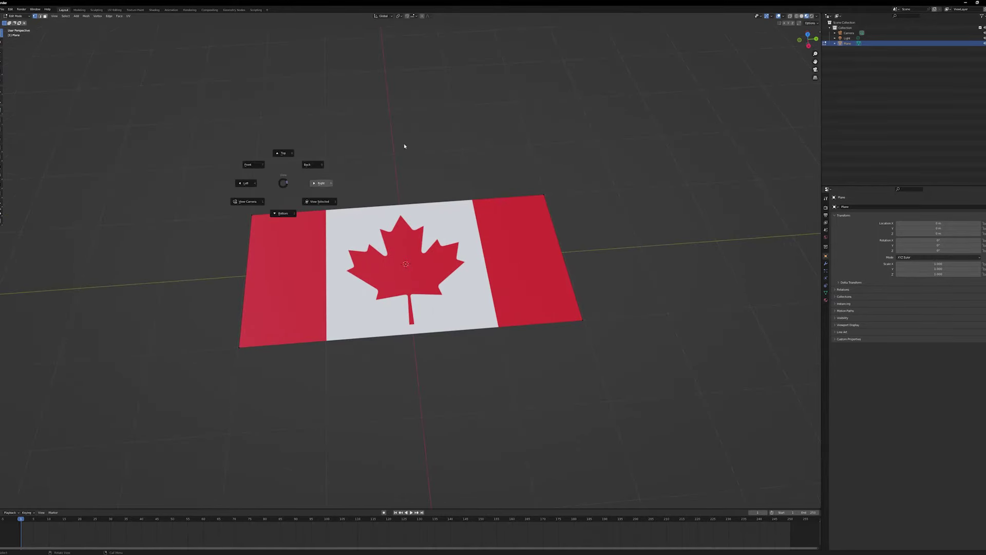
key("Escape")
key("Tab")
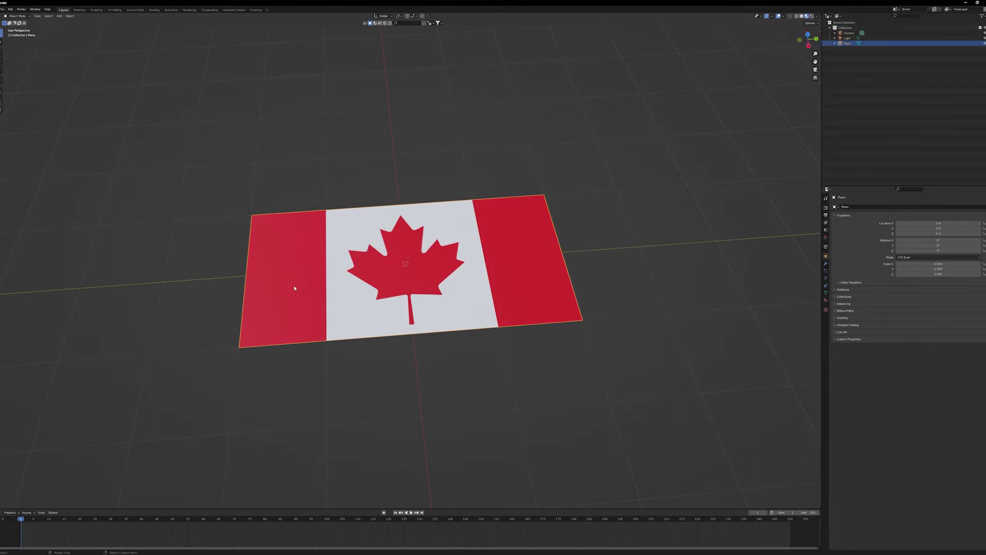
Add Cloth physics to the flag plane and apply a cloth preset.
left_click(826, 278)
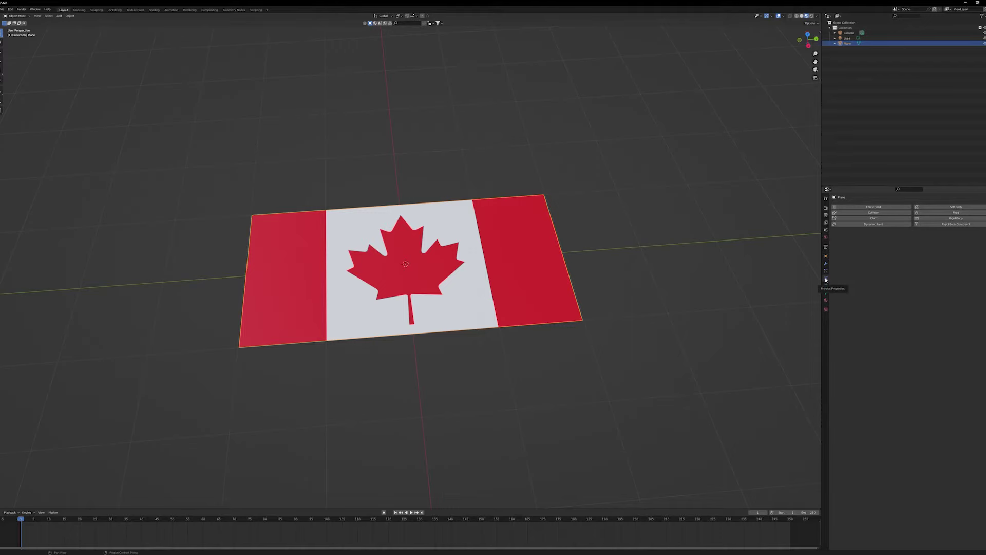
left_click(873, 219)
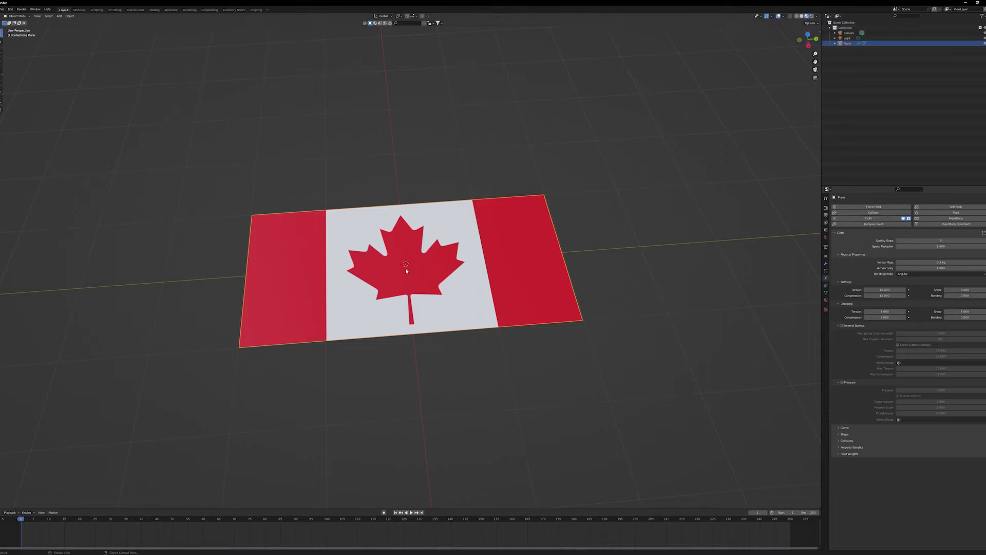
left_click(983, 233)
Play the animation to check how the flag plane behaves in the cloth simulation.
mouse_move(539, 256)
middle_mouse_down()
mouse_move(623, 305)
mouse_move(537, 266)
middle_mouse_up()
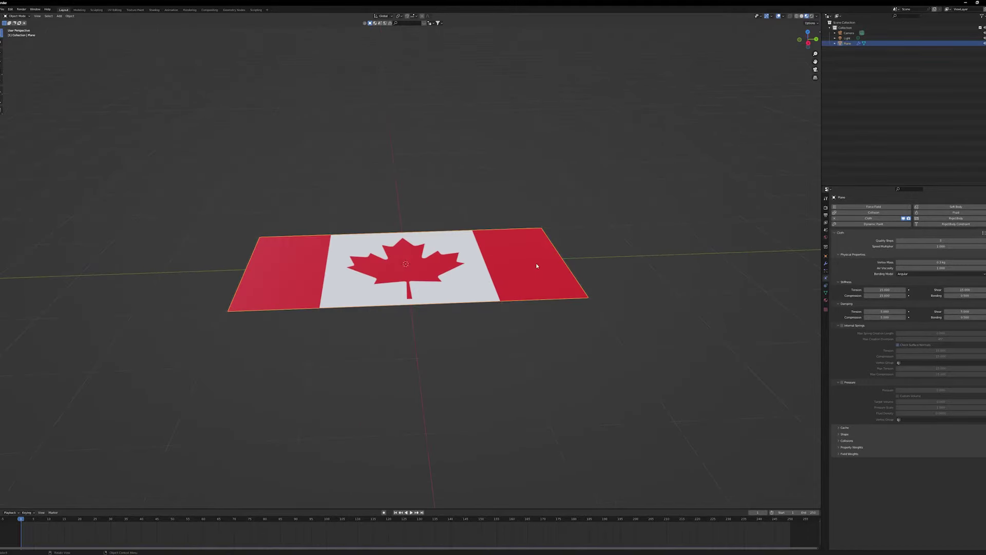
middle_click_drag(628, 332, 562, 353)
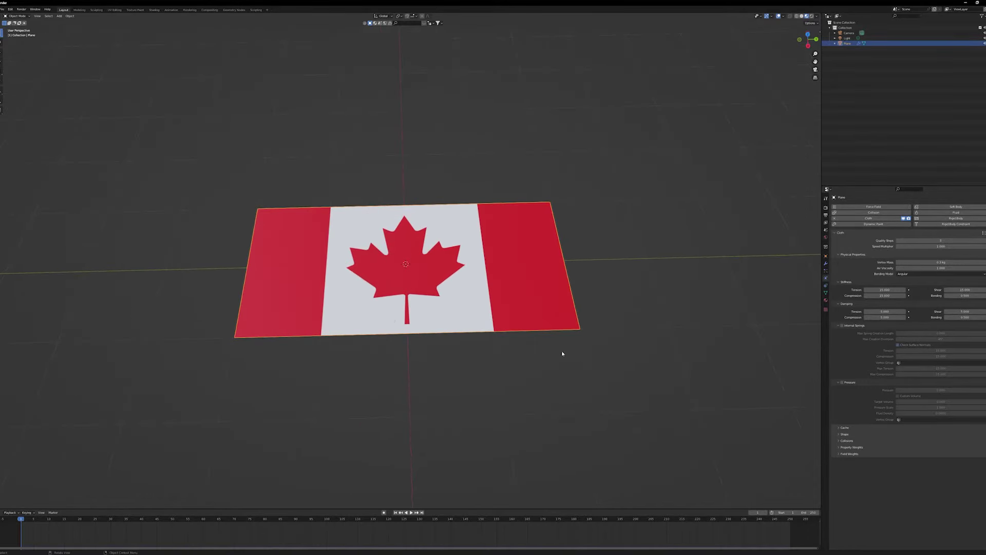
key("space")
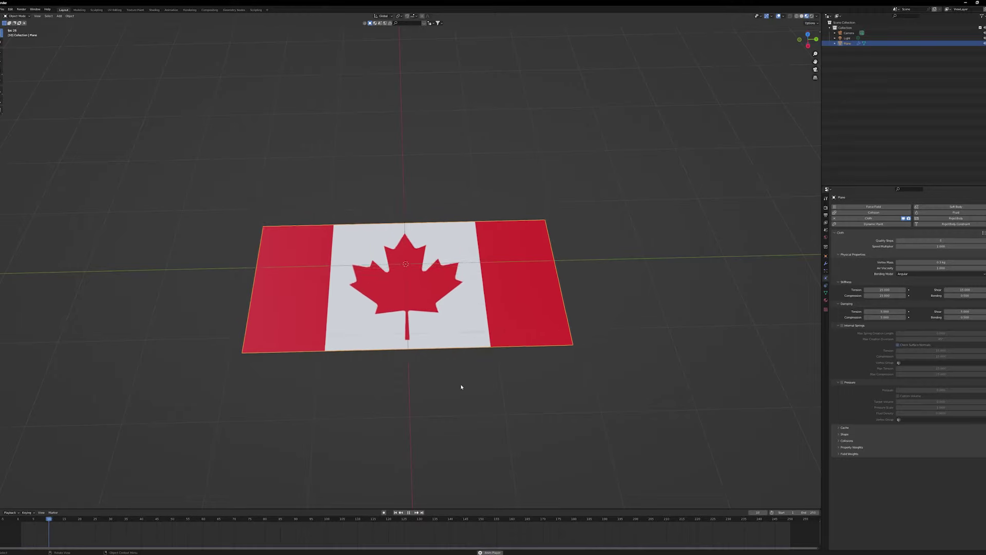
Stop the playback and return the animation to frame 1.
middle_click_drag(460, 390, 513, 407)
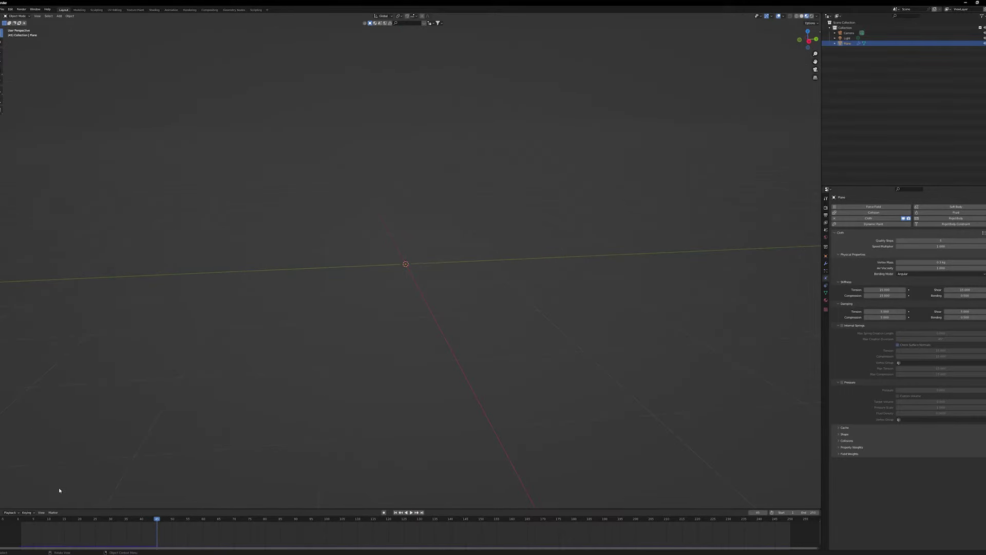
left_click(28, 512)
left_click(23, 519)
key("space")
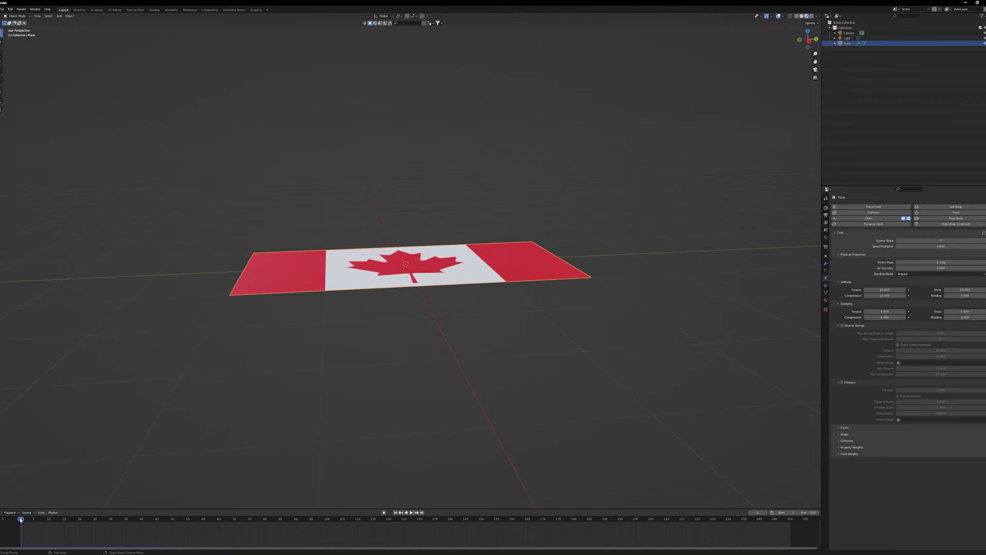
middle_click_drag(427, 292, 425, 319)
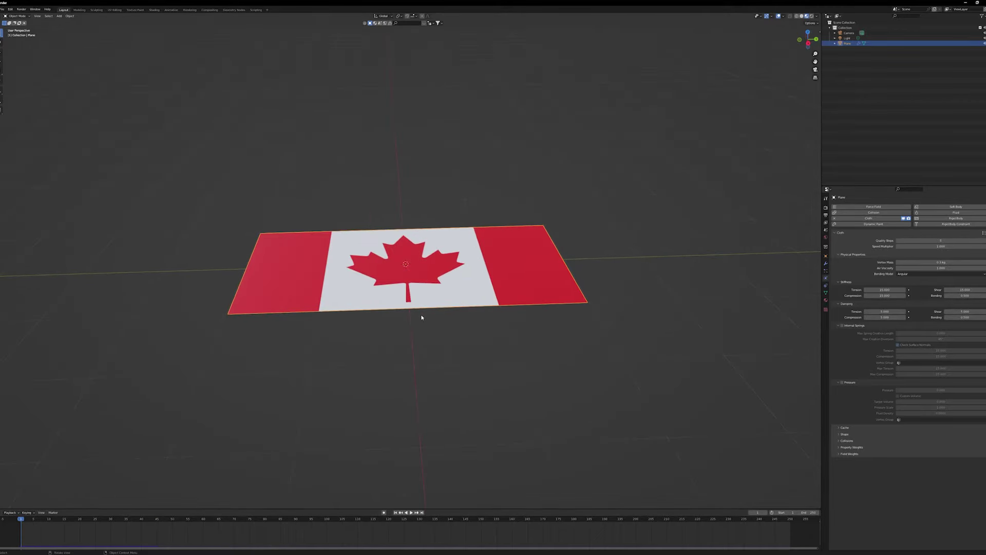
In Edit Mode, add about 40 evenly spaced loop cuts across the flag plane, parallel to its short edges, and clear the selection.
key("Tab")
left_click_drag(193, 193, 668, 354)
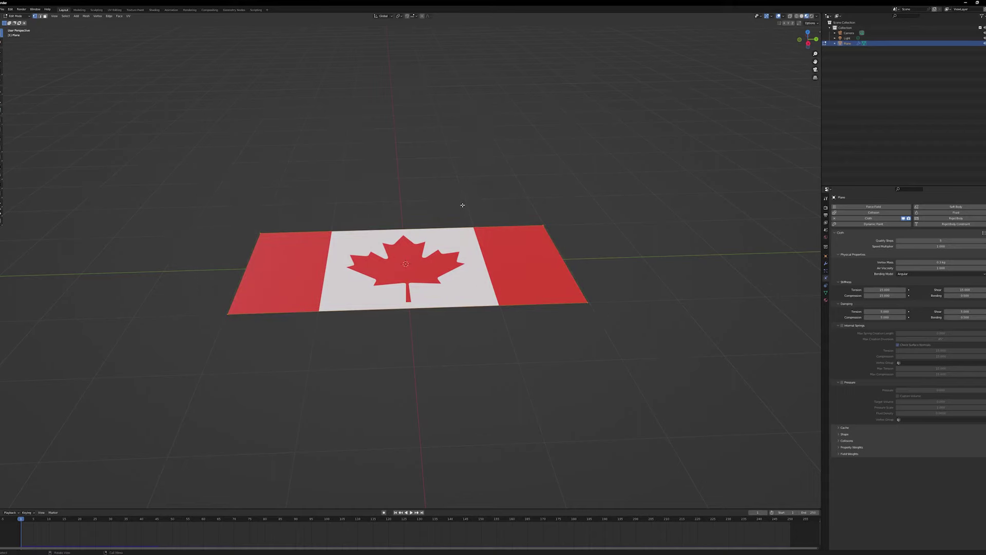
key("alt+a")
left_click_drag(187, 193, 693, 380)
key("ctrl+r")
scroll(441, 302, "up", 20)
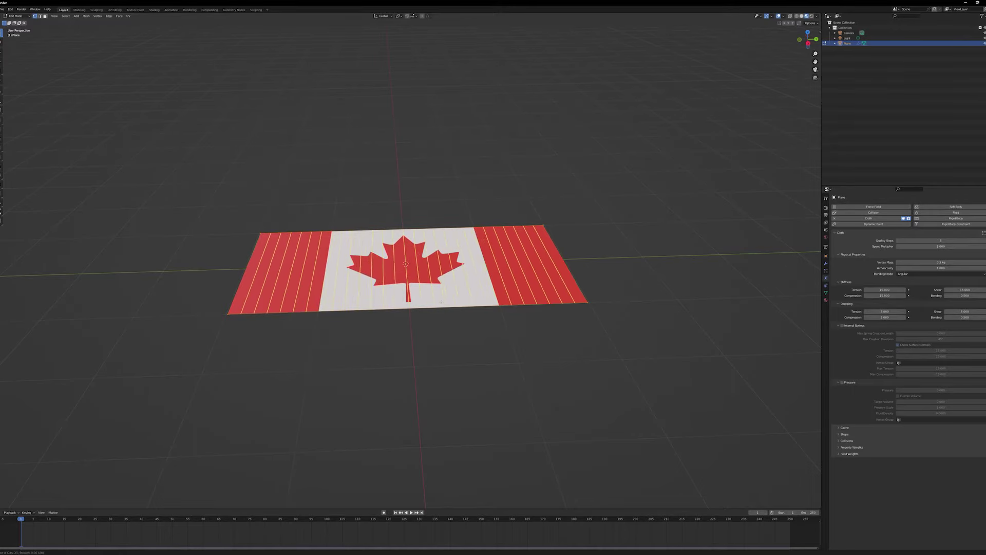
scroll(442, 302, "up", 20)
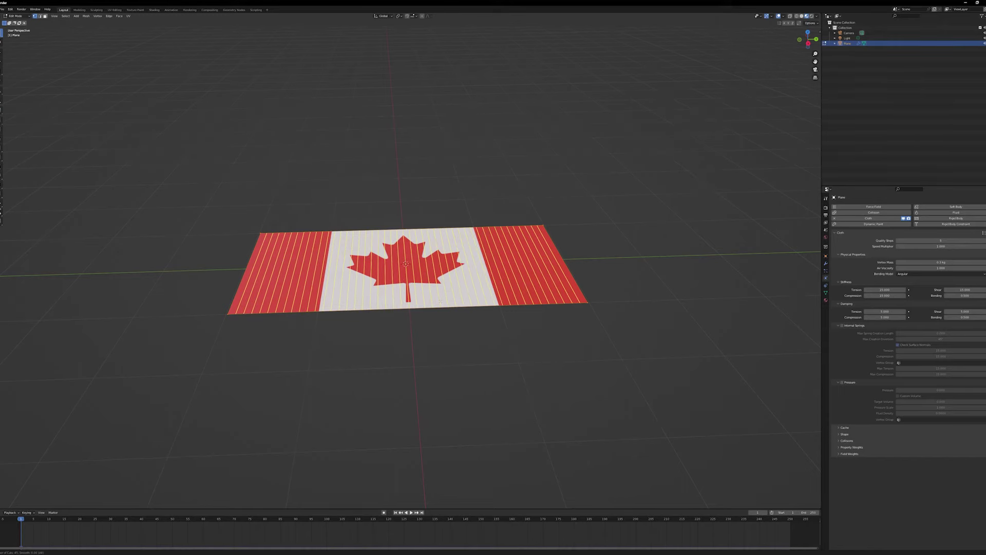
scroll(441, 302, "up", 2)
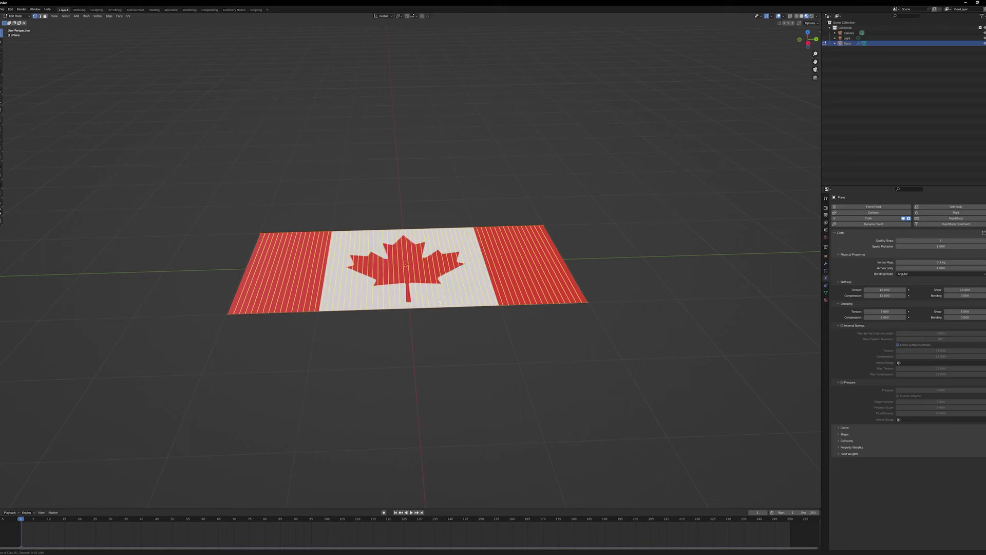
left_click(440, 301)
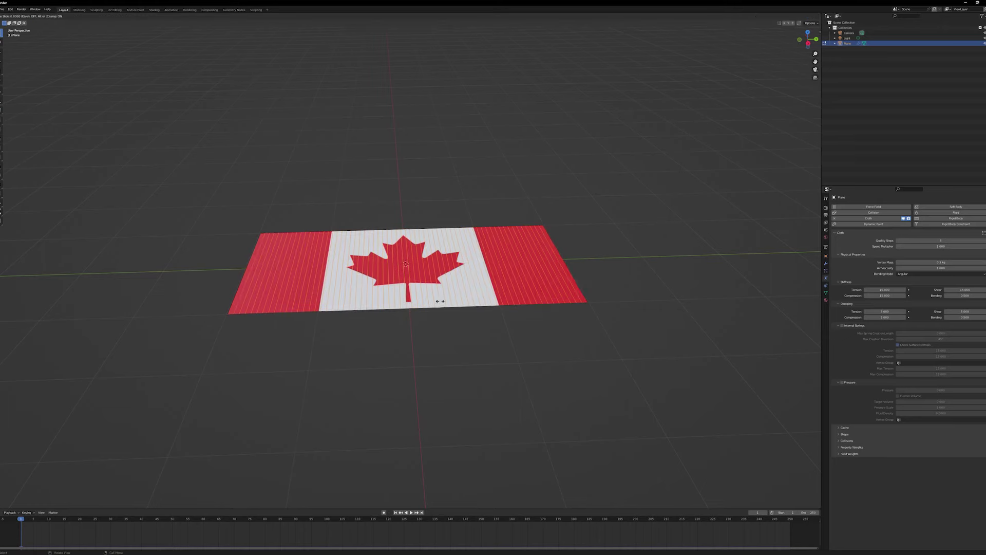
left_click(399, 270)
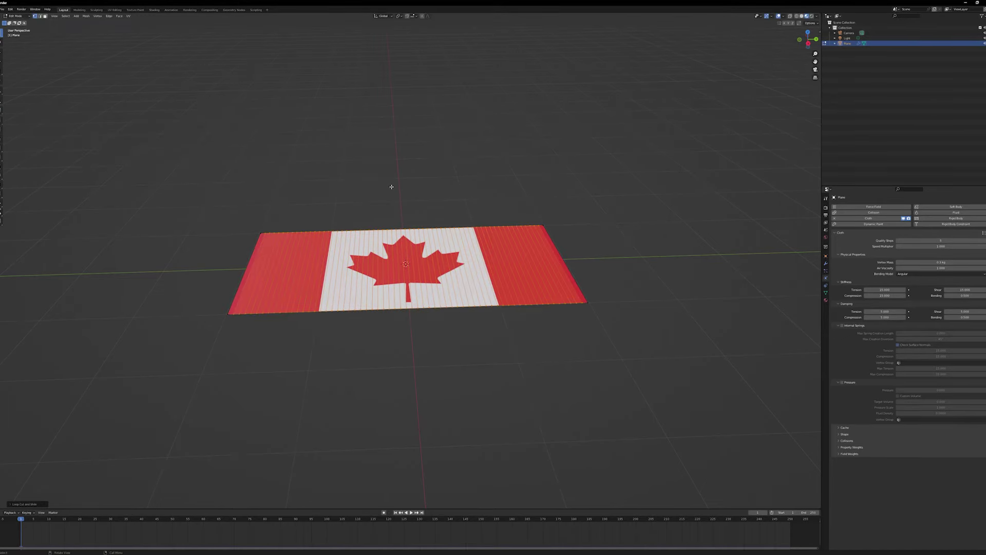
key("alt+a")
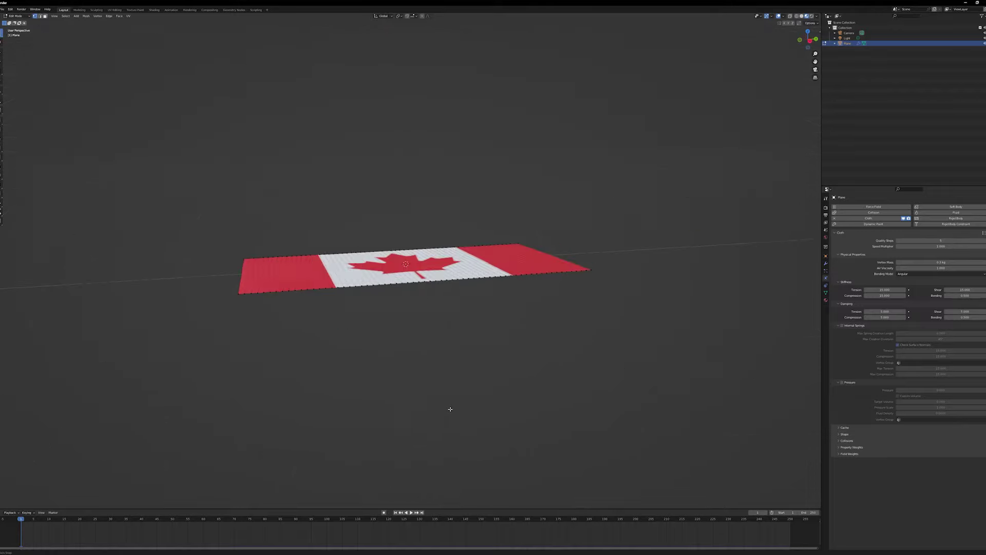
Create a vertex group named "pin group" from the vertices of the flag's left short edge and return to Object Mode.
middle_click_drag(451, 407, 461, 374)
scroll(442, 396, "up", 5)
scroll(464, 361, "down", 3)
scroll(464, 362, "down", 3)
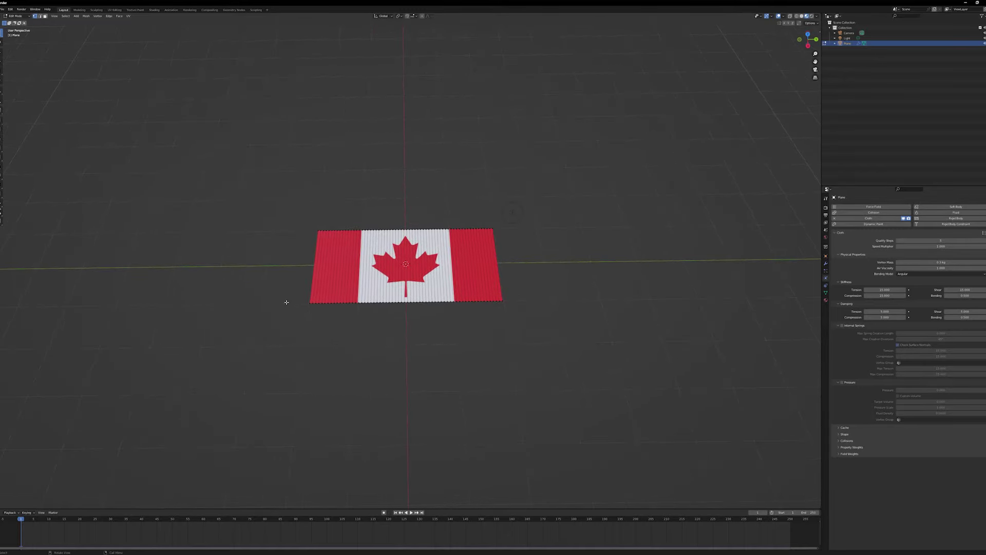
scroll(287, 288, "up", 3)
middle_click_drag(289, 273, 419, 275, "shift")
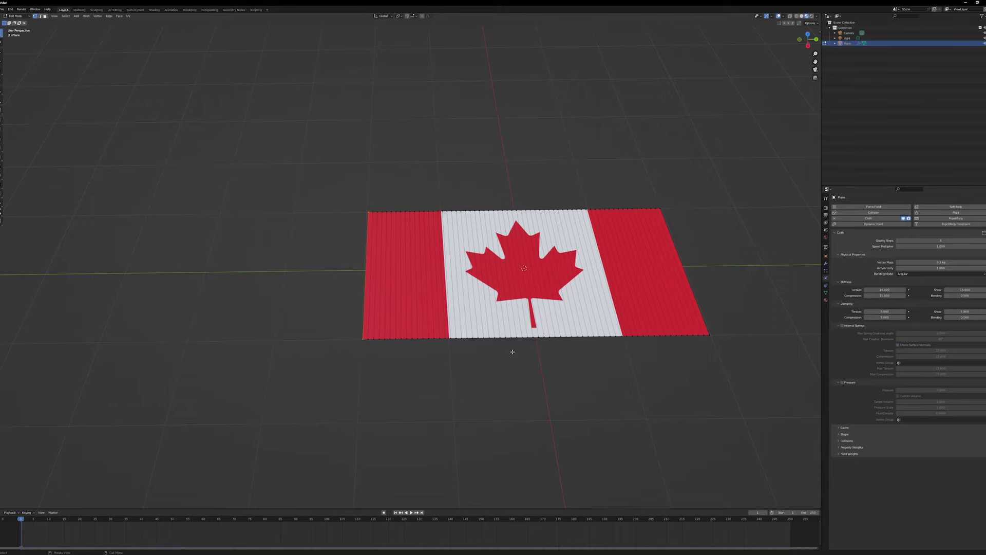
left_click(826, 270)
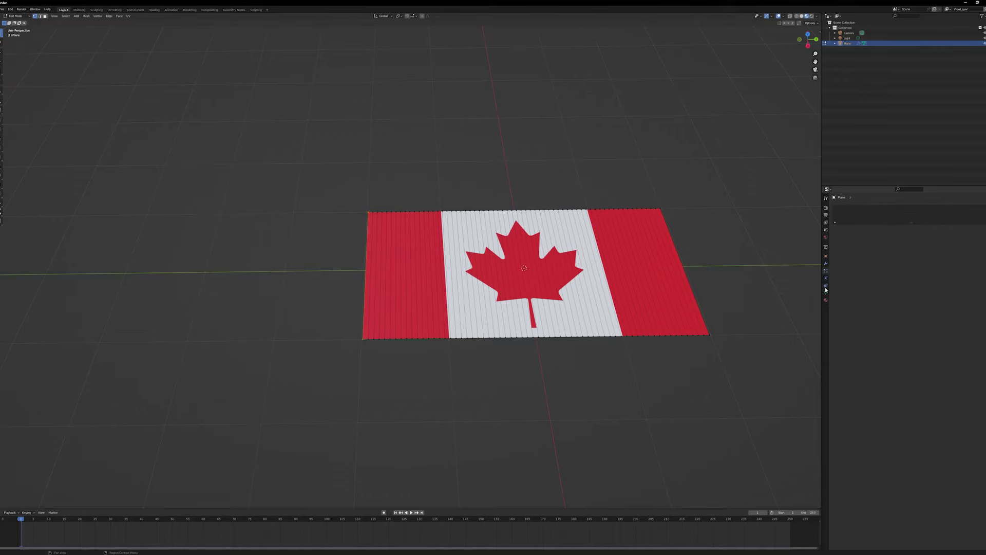
left_click(825, 293)
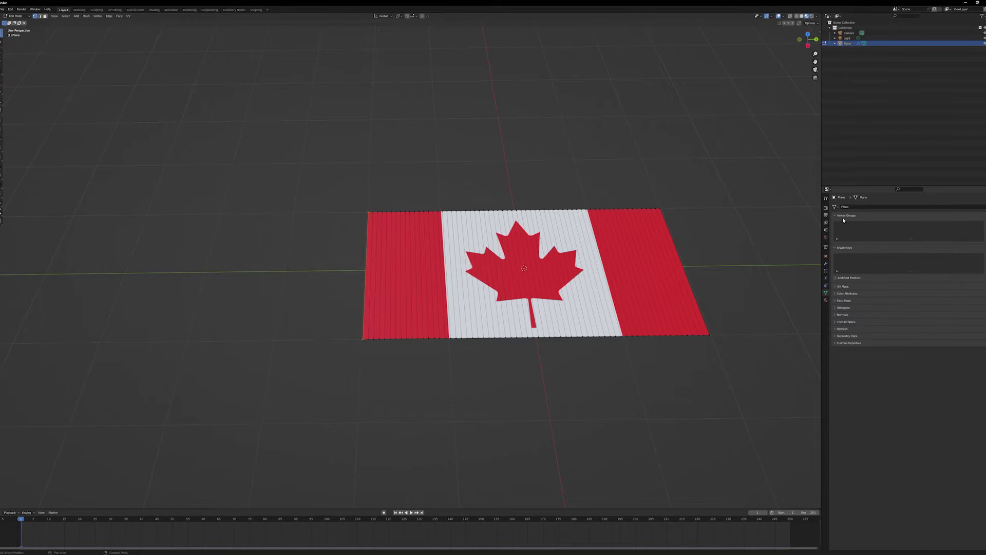
left_click(981, 224)
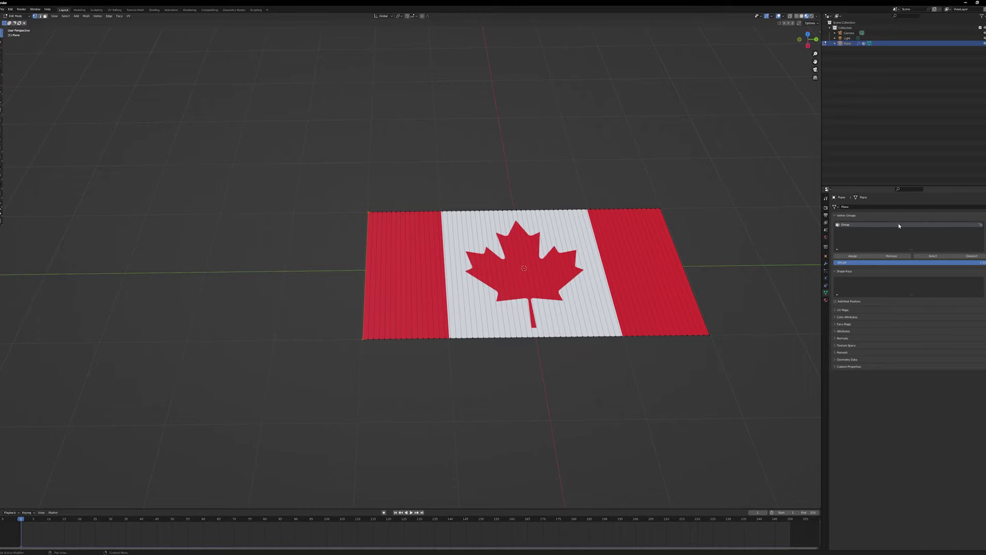
double_click(846, 225)
type("pin g")
scroll(373, 283, "up", 4)
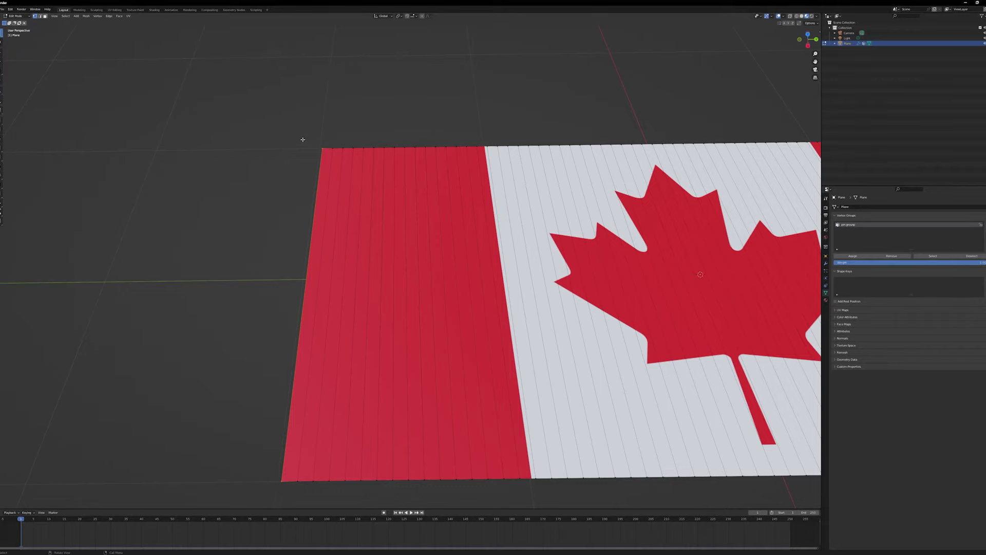
key("Tab")
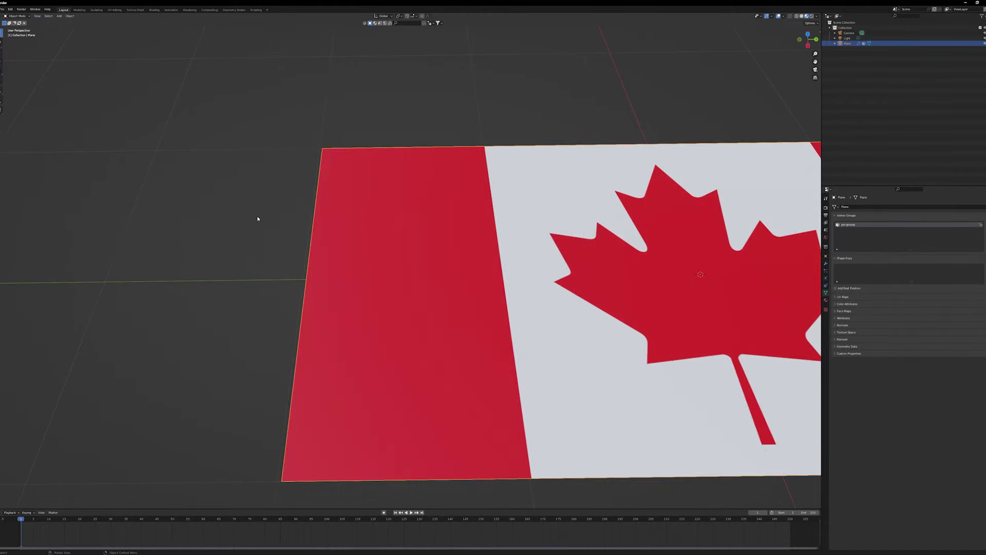
Play the simulation to see how the subdivided flag falls, stop it and return to frame 1.
scroll(258, 218, "down", 5)
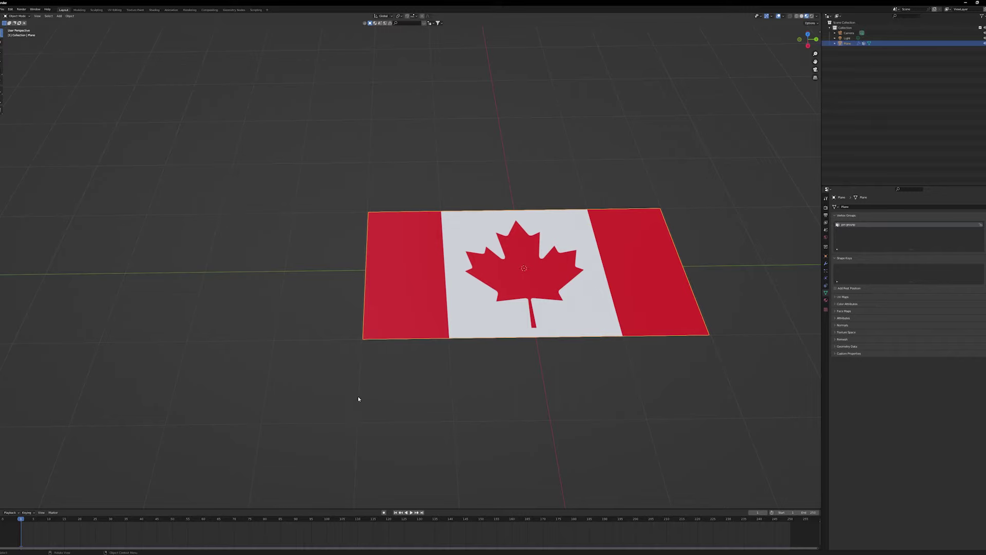
key("space")
key("space")
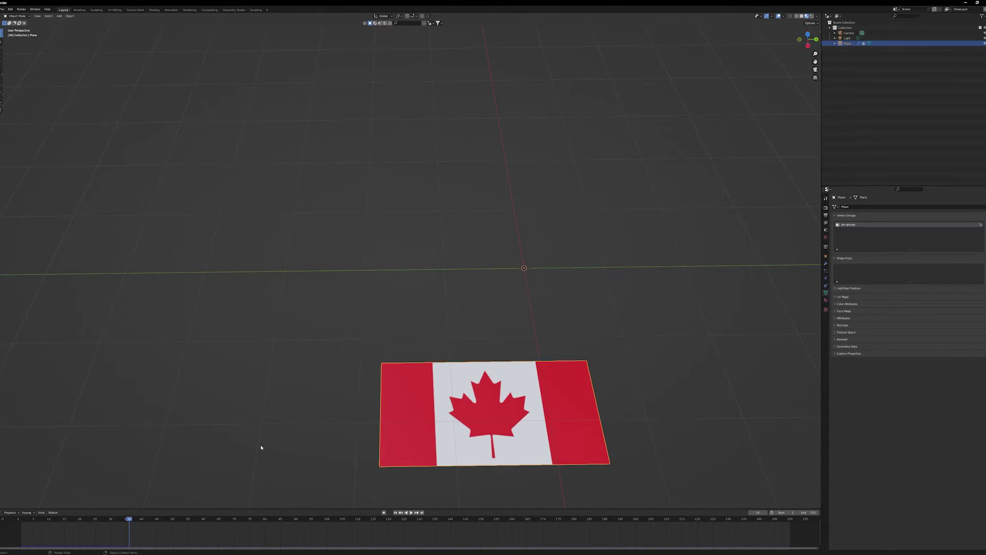
left_click_drag(46, 516, 21, 522)
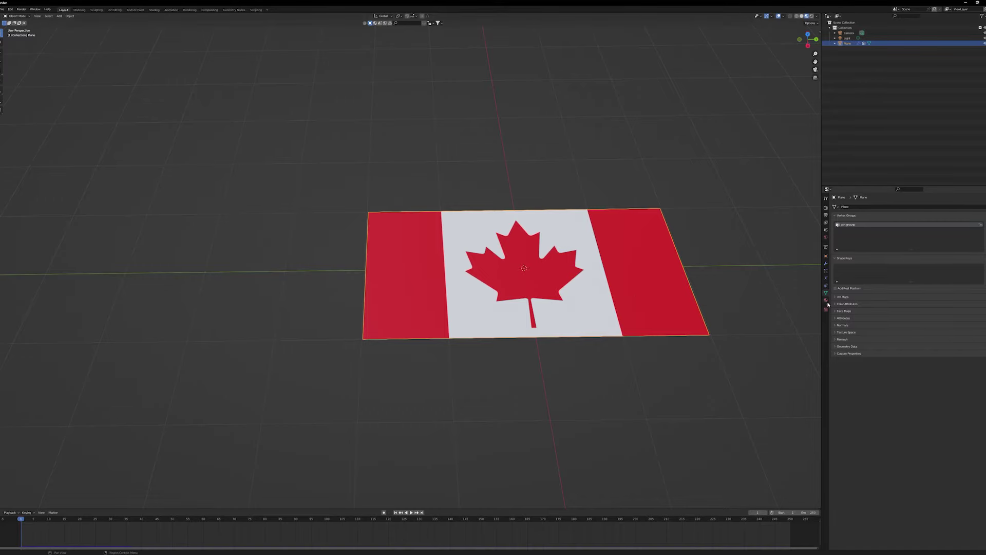
Set "pin group" as the Pin Group in the flag's cloth Shape settings.
left_click(826, 278)
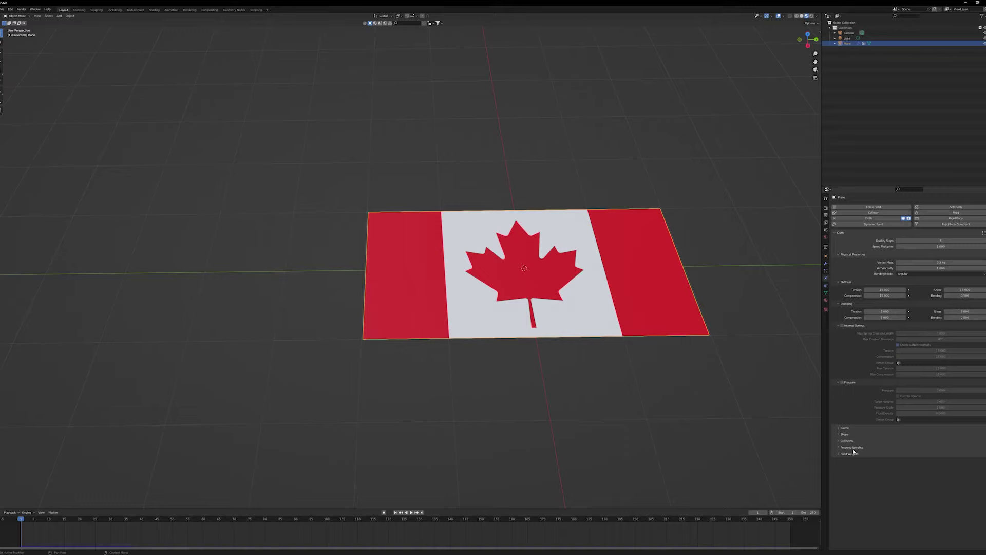
left_click(845, 434)
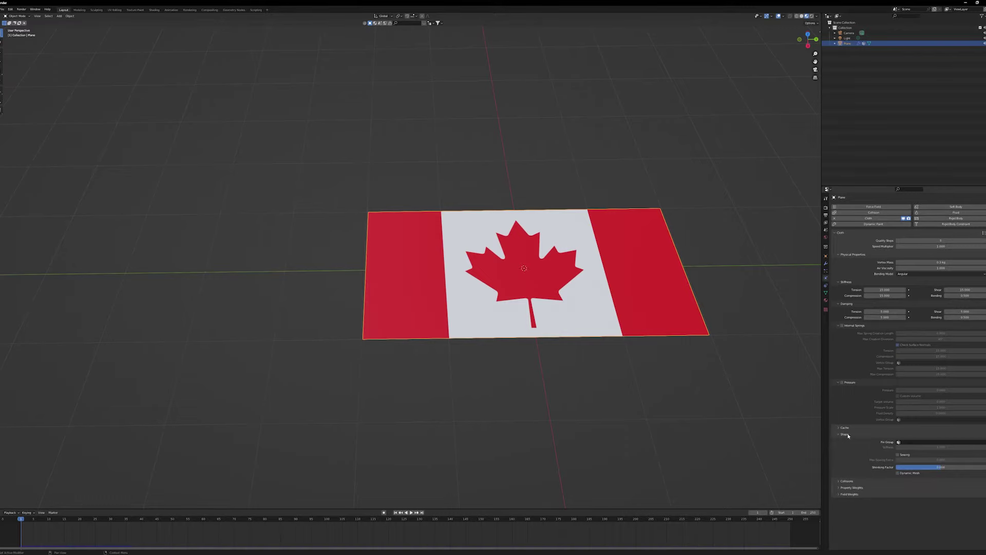
left_click(908, 442)
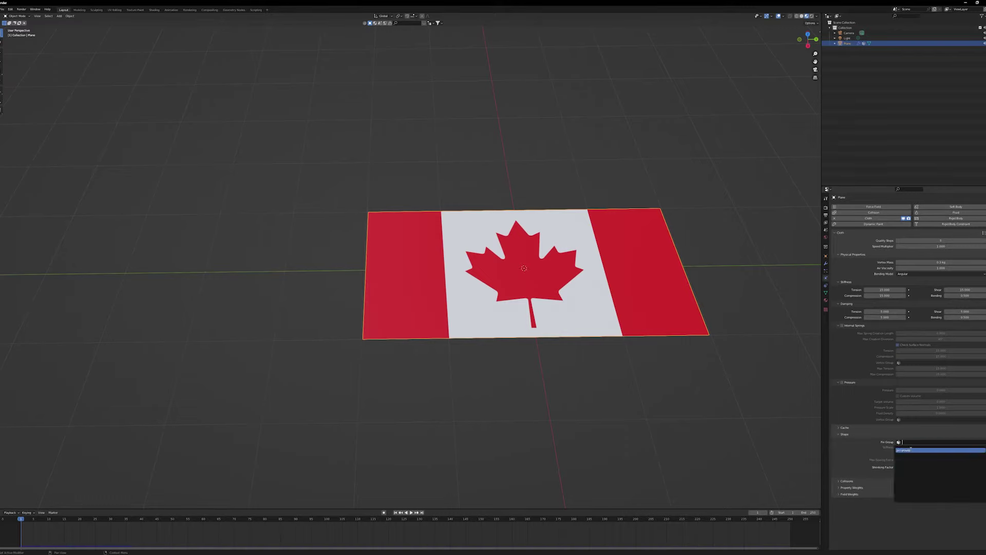
left_click(910, 449)
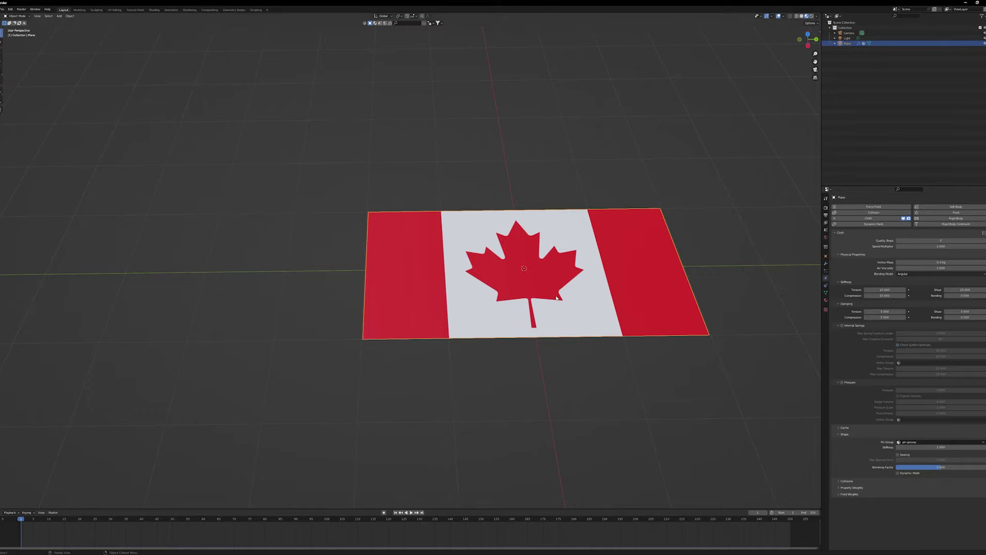
Play the cloth simulation to check how the flag hangs from its pinned edge, stop it and return to frame 1.
key("space")
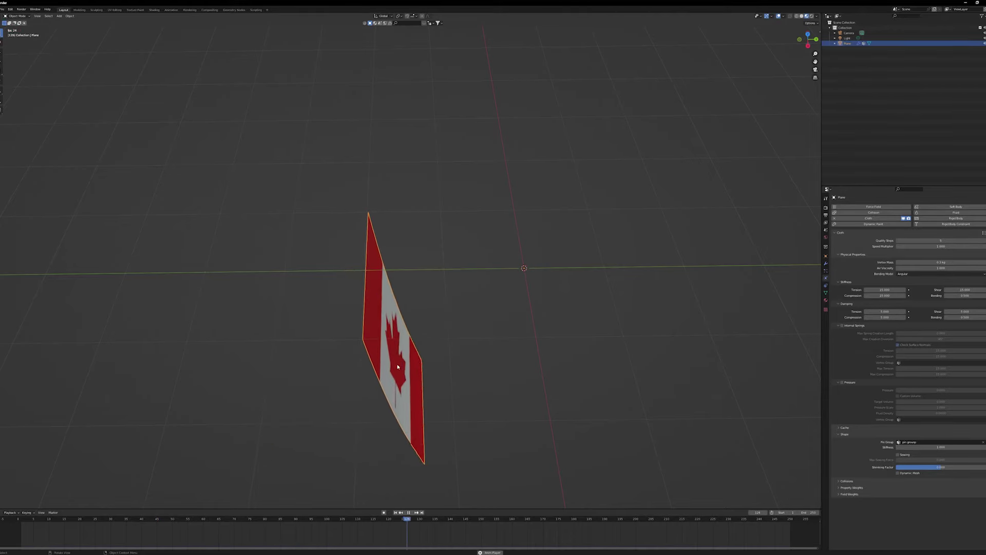
middle_click_drag(509, 411, 530, 391)
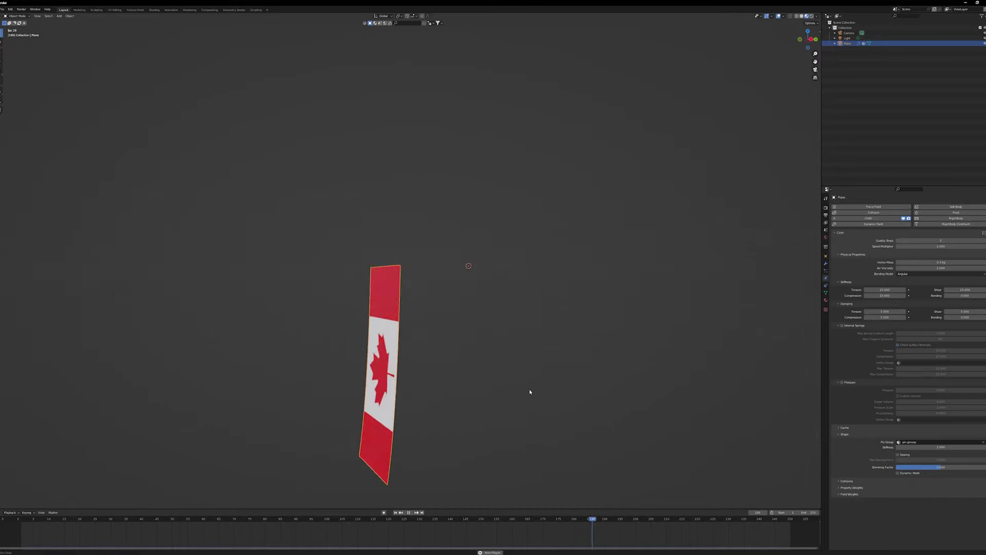
left_click(34, 521)
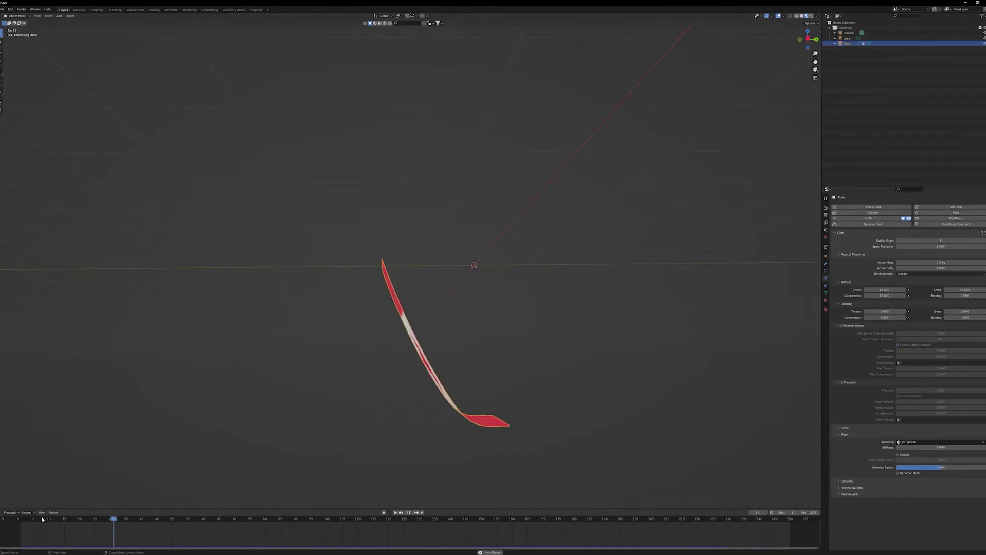
left_click(43, 519)
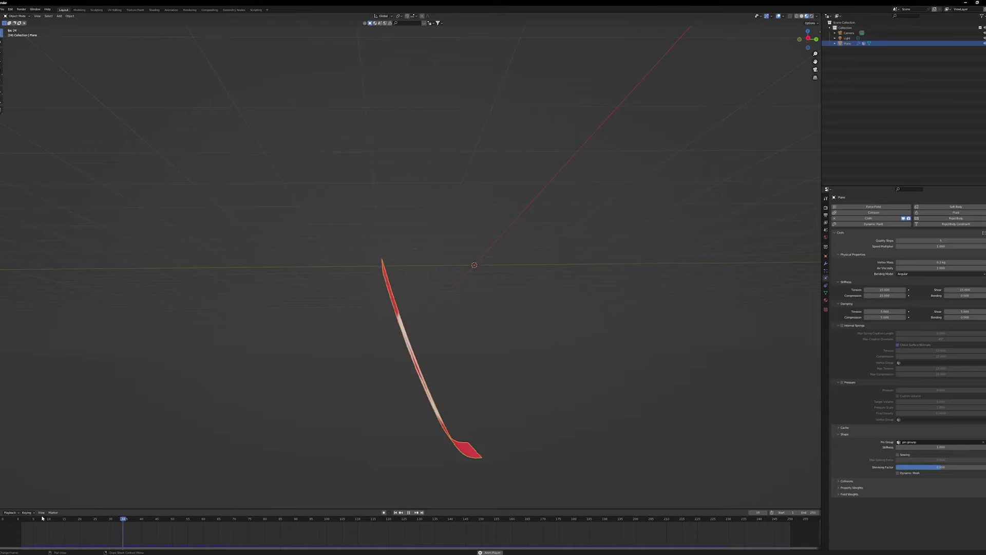
left_click_drag(36, 519, 22, 523)
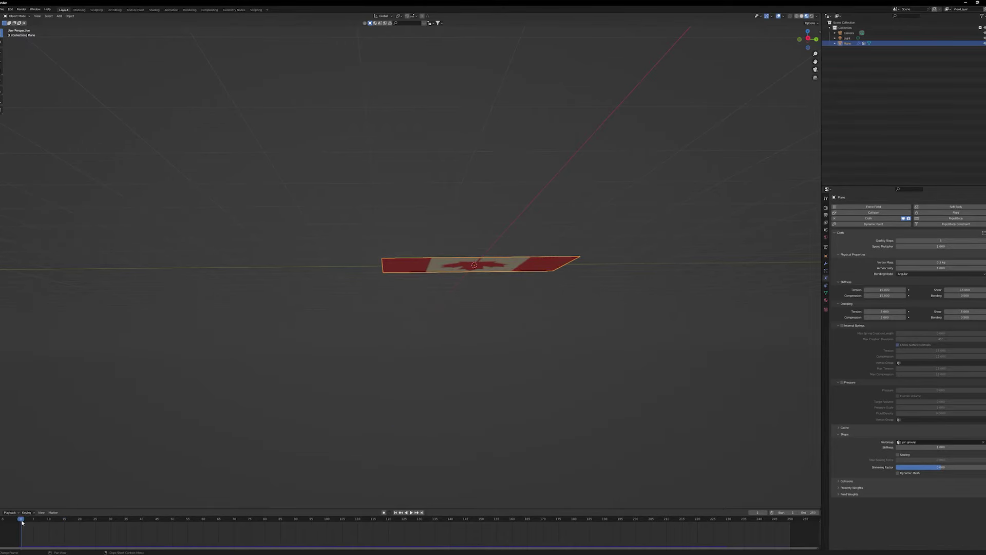
middle_click_drag(468, 323, 495, 337)
scroll(506, 363, "down", 3)
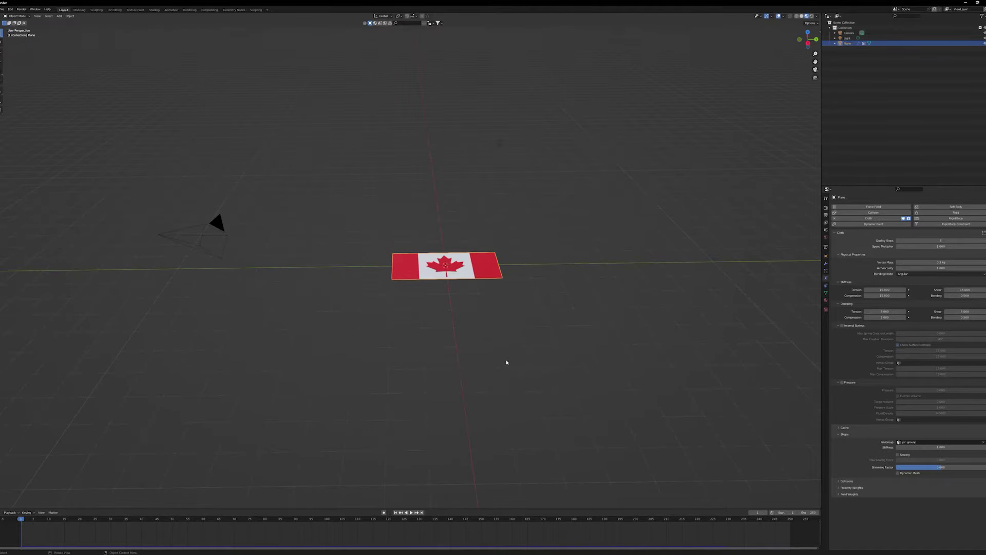
scroll(508, 353, "up", 7)
middle_click_drag(529, 375, 359, 380)
scroll(359, 381, "up", 3)
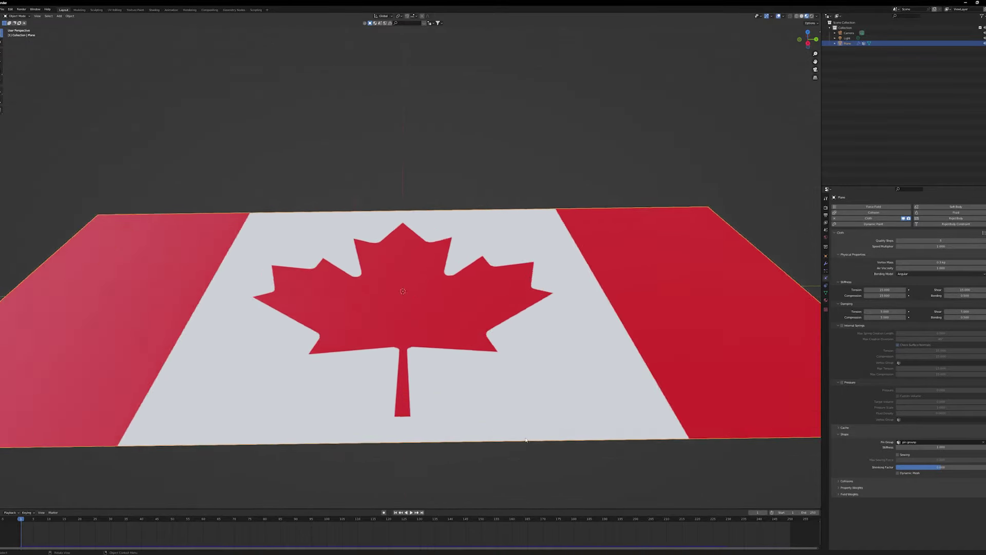
scroll(524, 437, "down", 3)
middle_click_drag(524, 437, 486, 416)
scroll(403, 407, "up", 3)
scroll(385, 403, "down", 4)
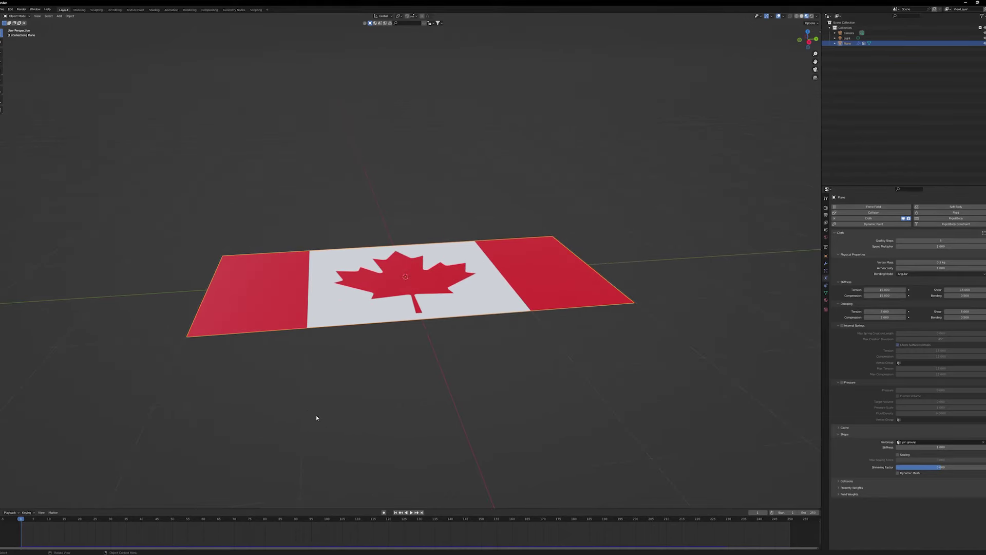
Add an Archimedean spiral curve at the centre of the flag.
middle_click_drag(316, 418, 374, 415, "shift")
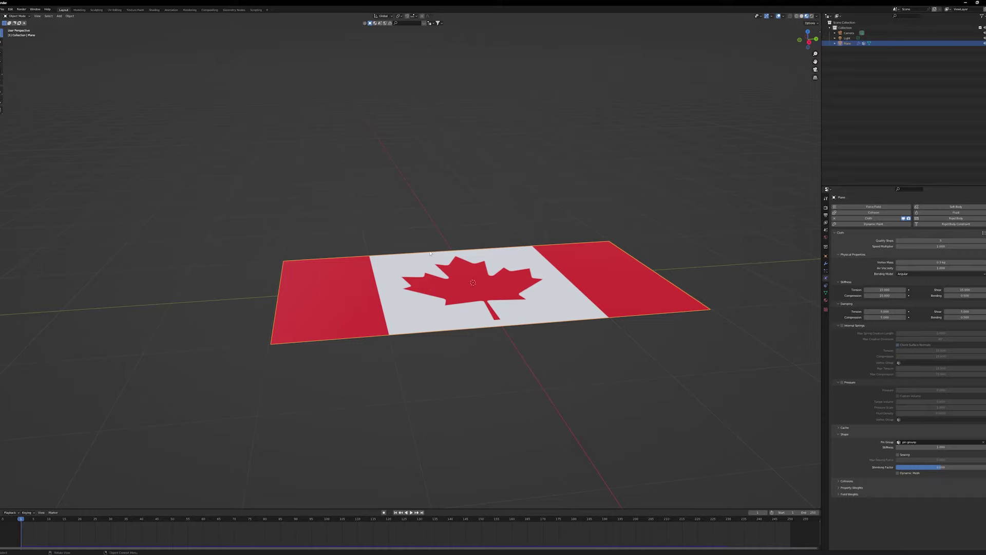
left_click(481, 403)
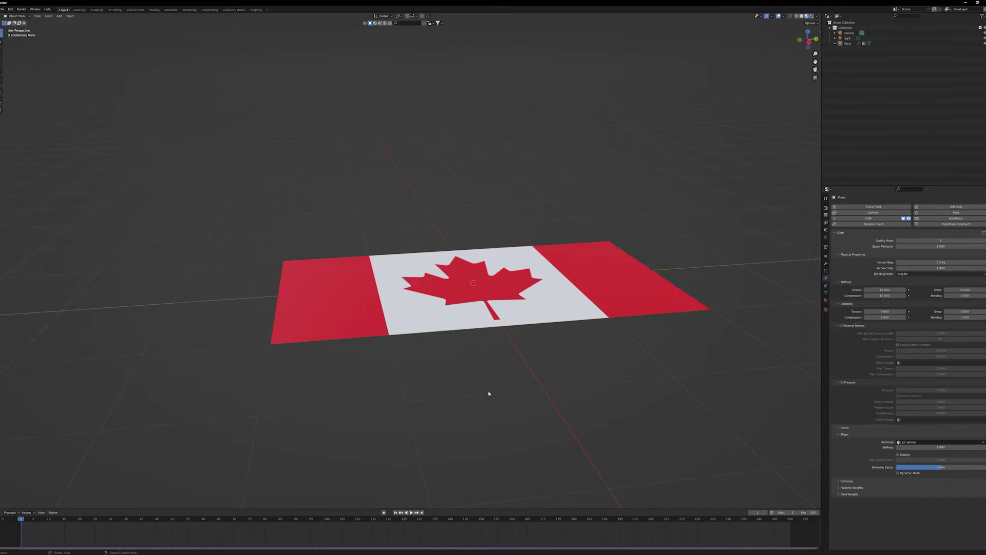
key("shift+a")
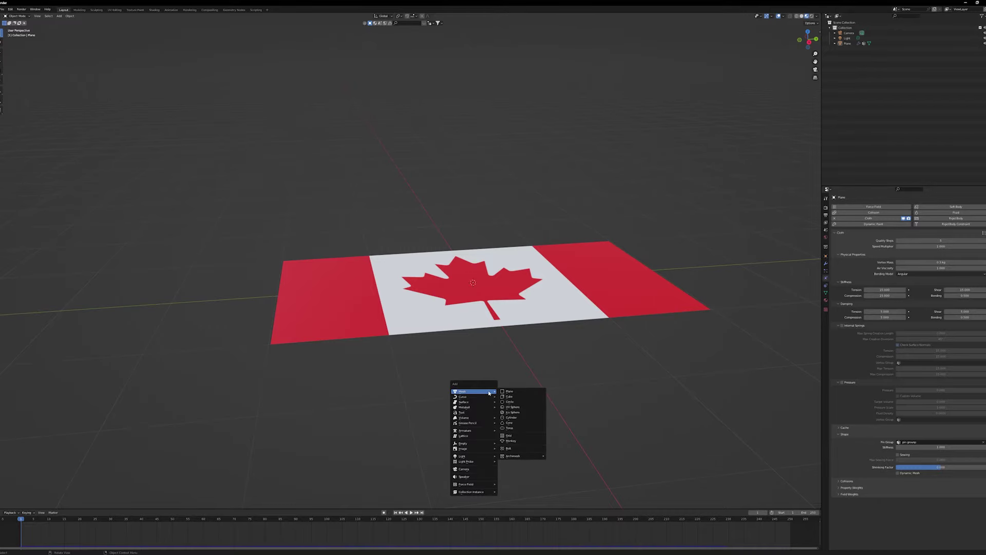
mouse_move(486, 397)
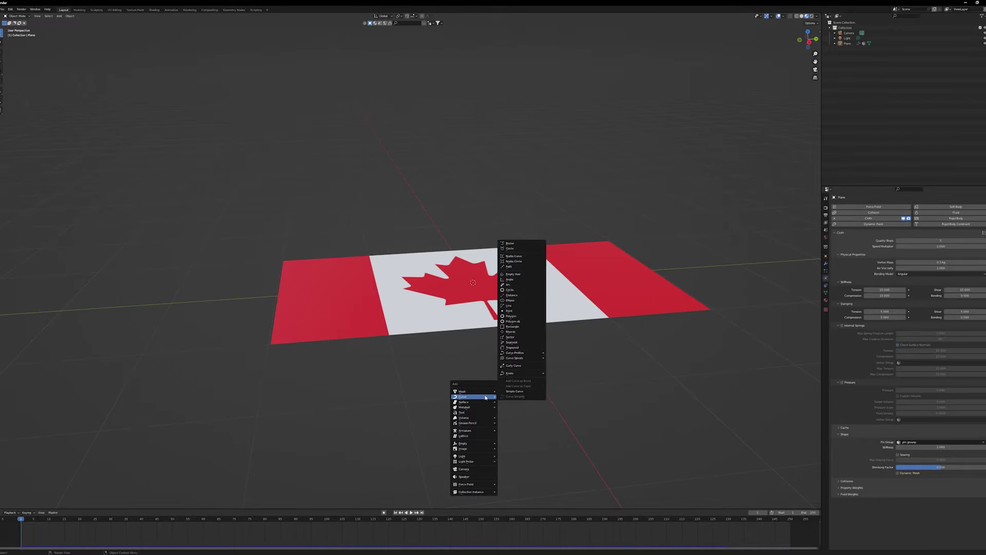
mouse_move(521, 354)
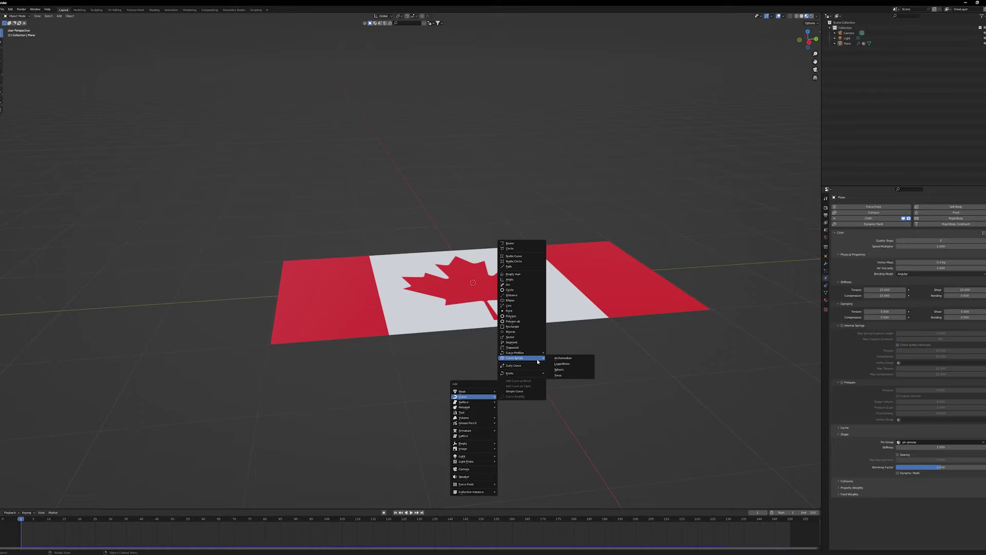
left_click(558, 360)
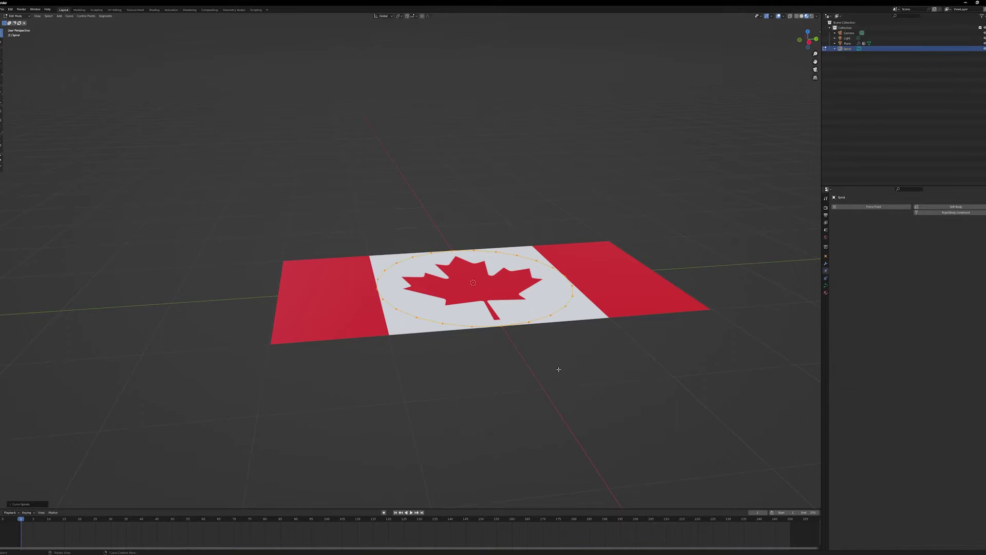
Set the new spiral to five turns and increase its radius growth so the coils are spaced apart.
left_click(15, 506)
left_click(58, 348)
left_click(27, 505)
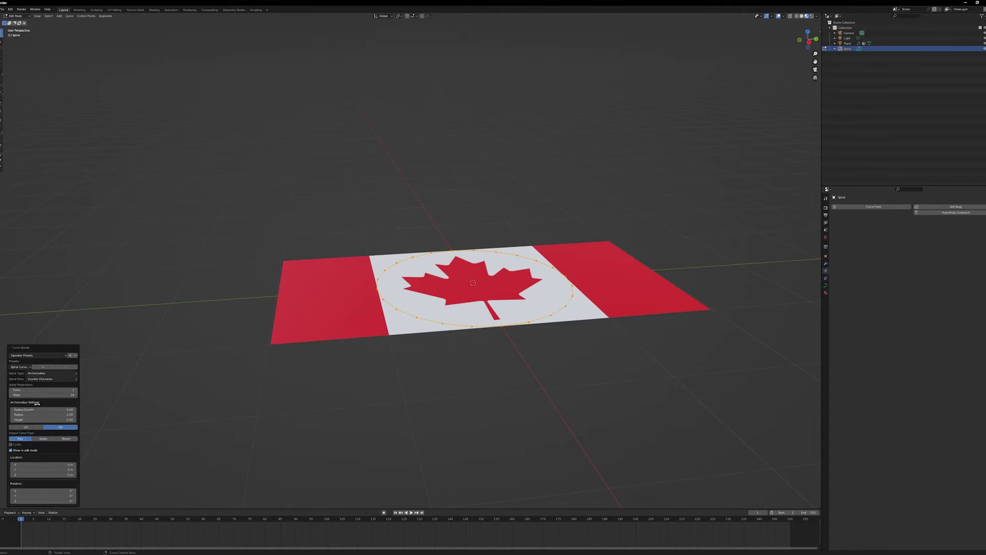
left_click(46, 374)
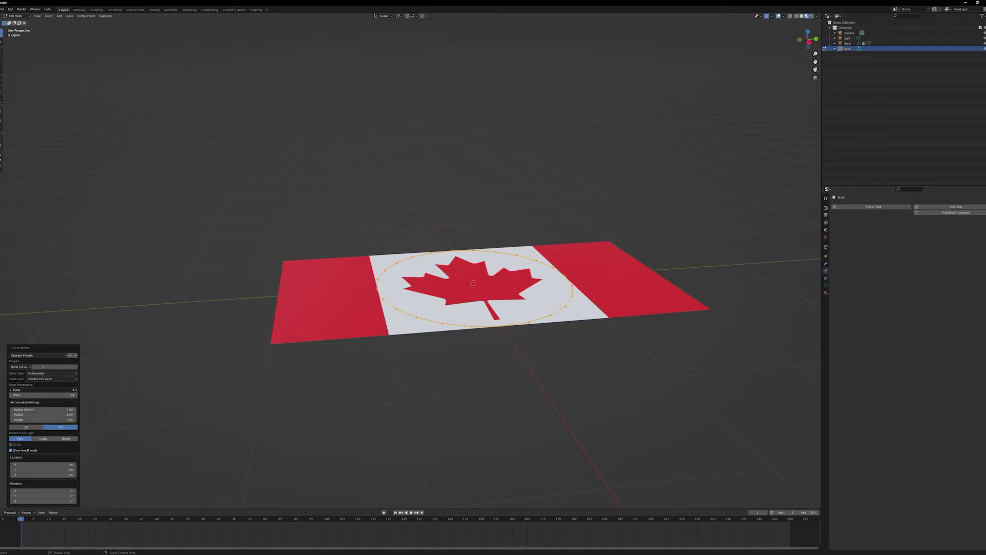
left_click(10, 392)
left_click(74, 410)
left_click(75, 410)
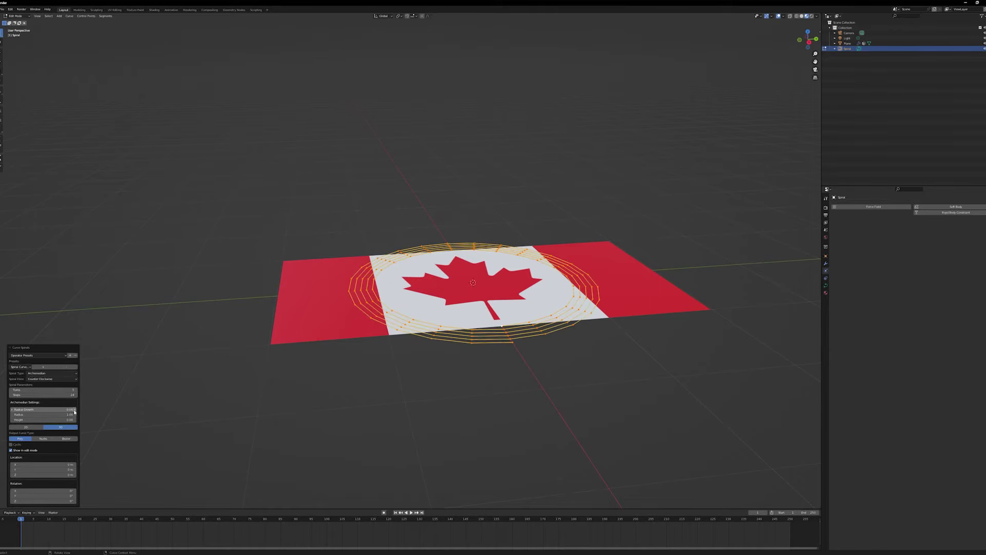
middle_click_drag(578, 366, 552, 392)
scroll(565, 392, "up", 8)
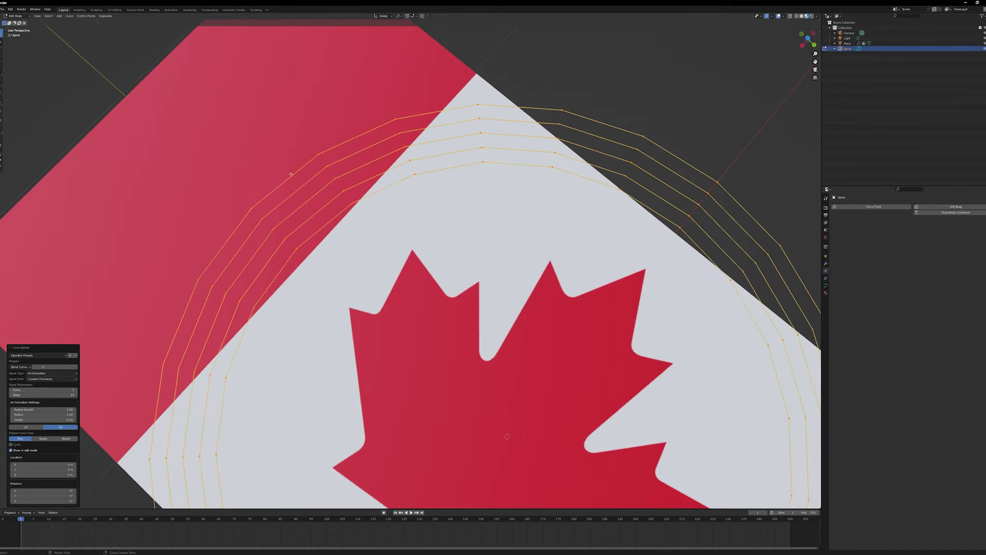
scroll(384, 238, "down", 8)
middle_click_drag(384, 239, 412, 367)
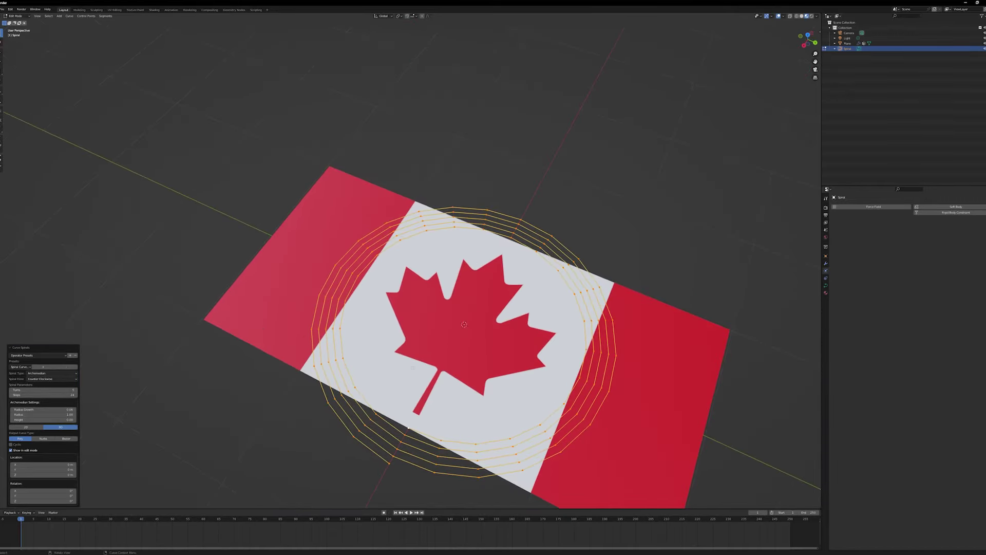
Reduce the spiral's radius so the coils shrink to about the maple leaf's size, and set it to six turns.
left_click_drag(14, 416, 7, 416)
left_click(14, 414)
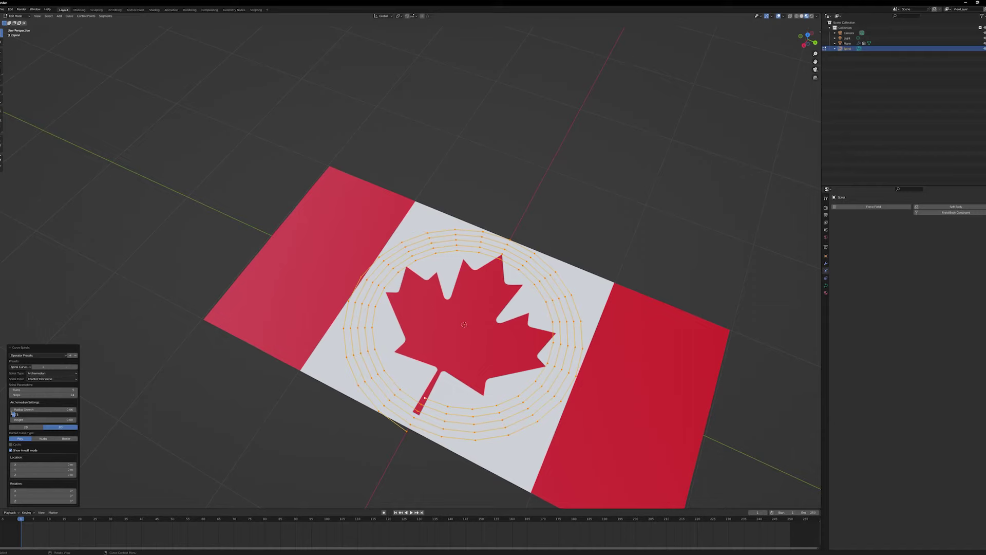
type("0.67")
key("Return")
left_click_drag(13, 418, 11, 416)
scroll(571, 381, "up", 3)
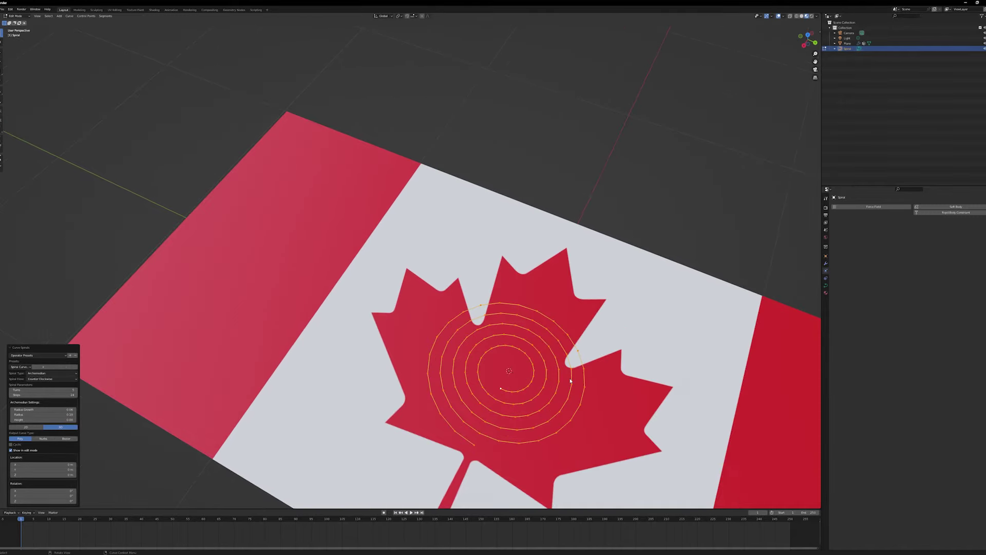
middle_click_drag(637, 392, 369, 347, "shift")
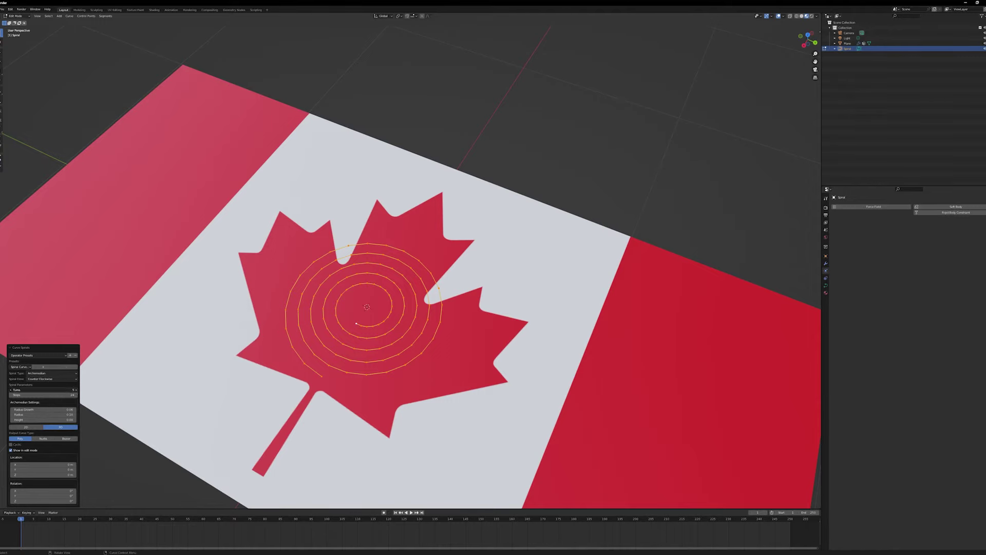
left_click(75, 390)
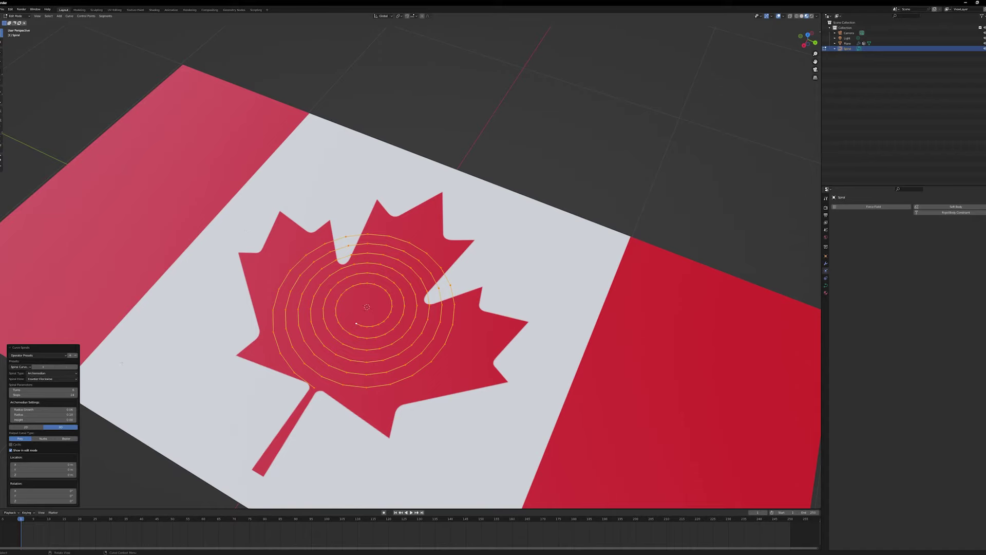
Try the Logarithmic spiral type with a higher exponent force, and return the spiral type to Archimedean.
left_click(47, 373)
left_click(48, 385)
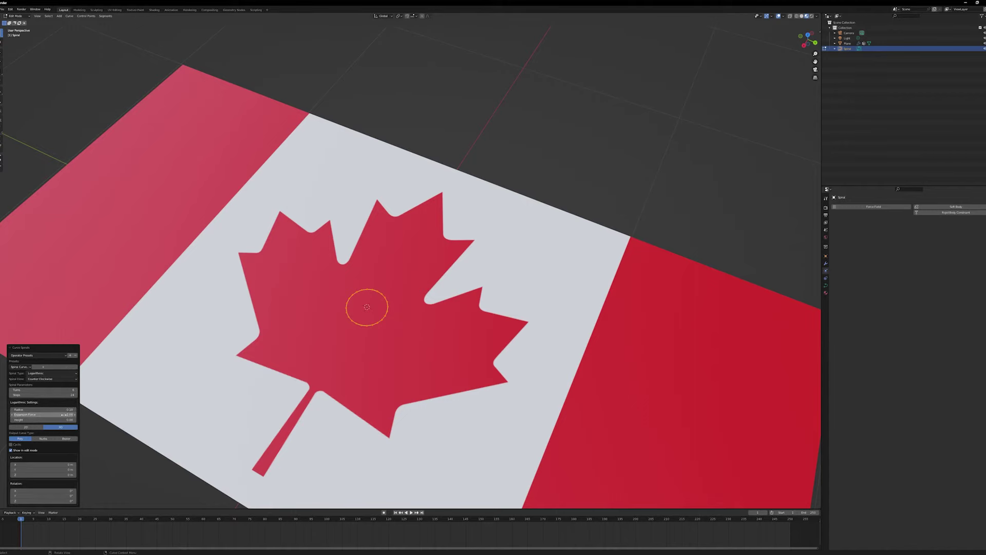
left_click_drag(64, 414, 66, 414)
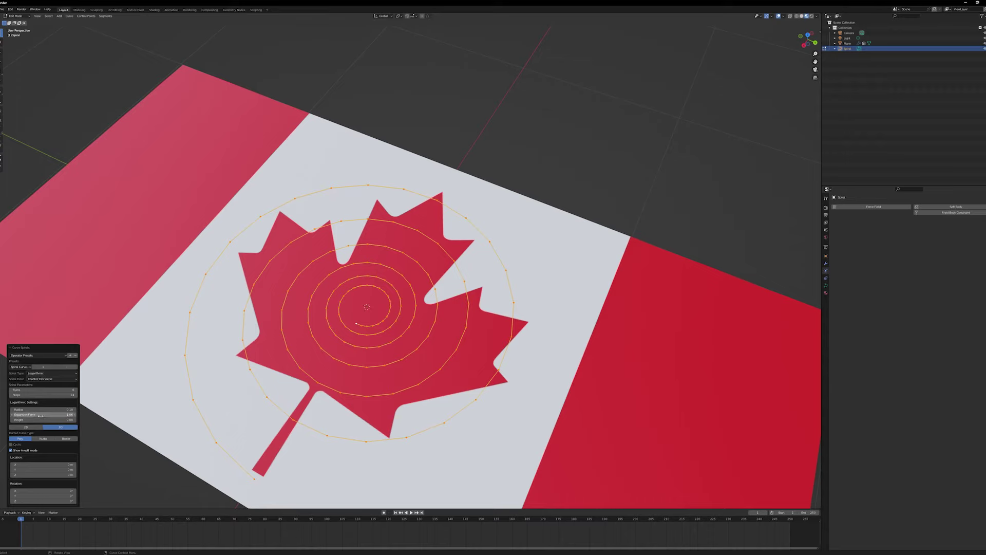
left_click(37, 375)
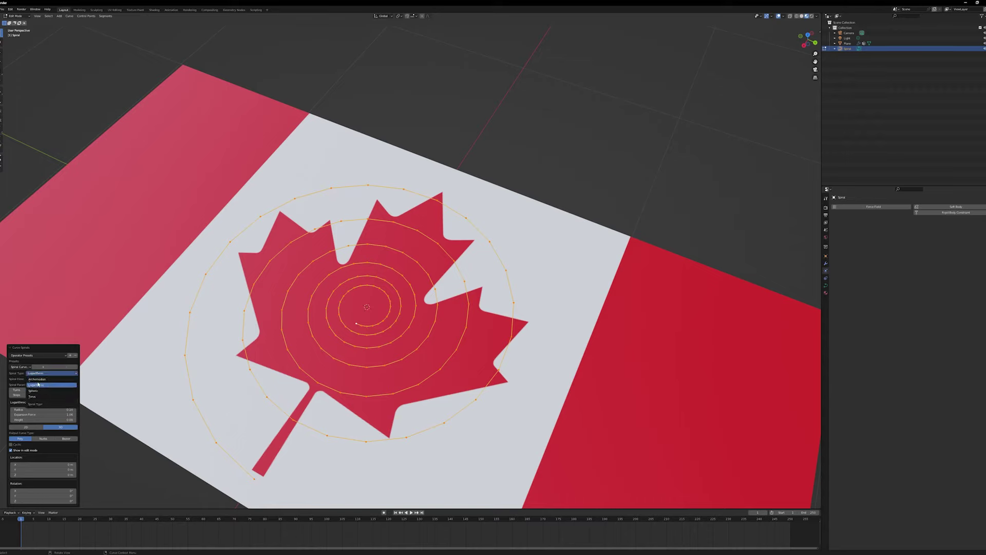
left_click(47, 383)
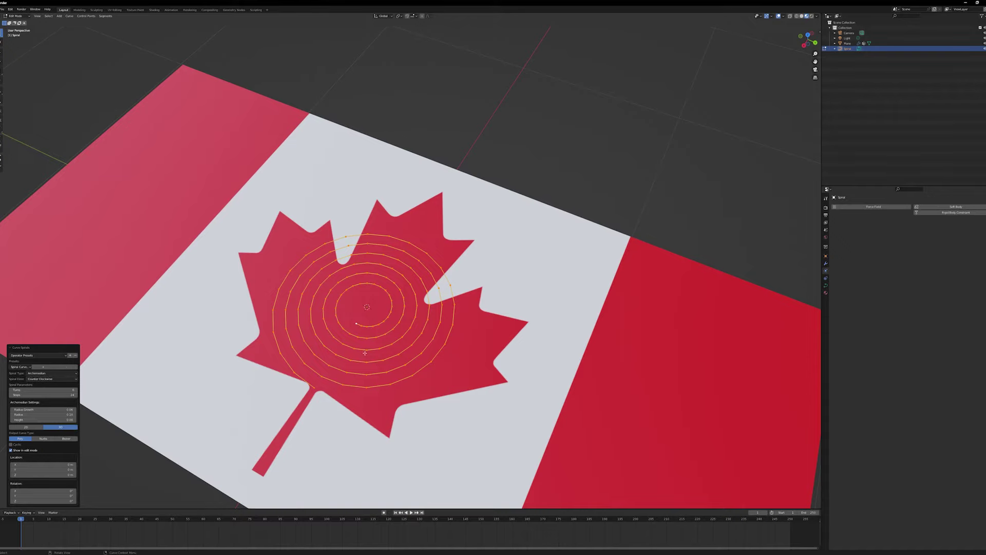
Deselect the spiral's control points and return to Object Mode.
middle_click_drag(456, 365, 504, 334)
left_click(376, 203)
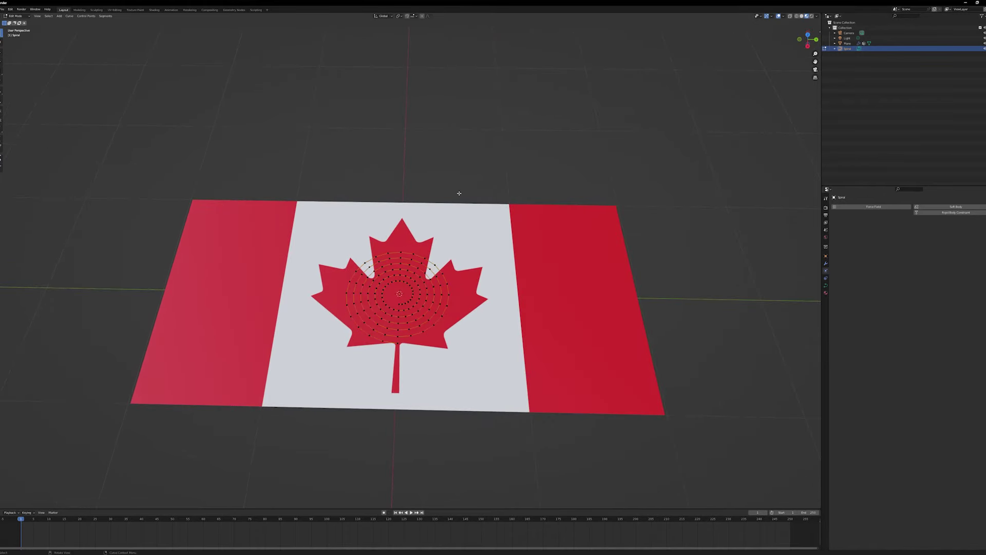
key("Tab")
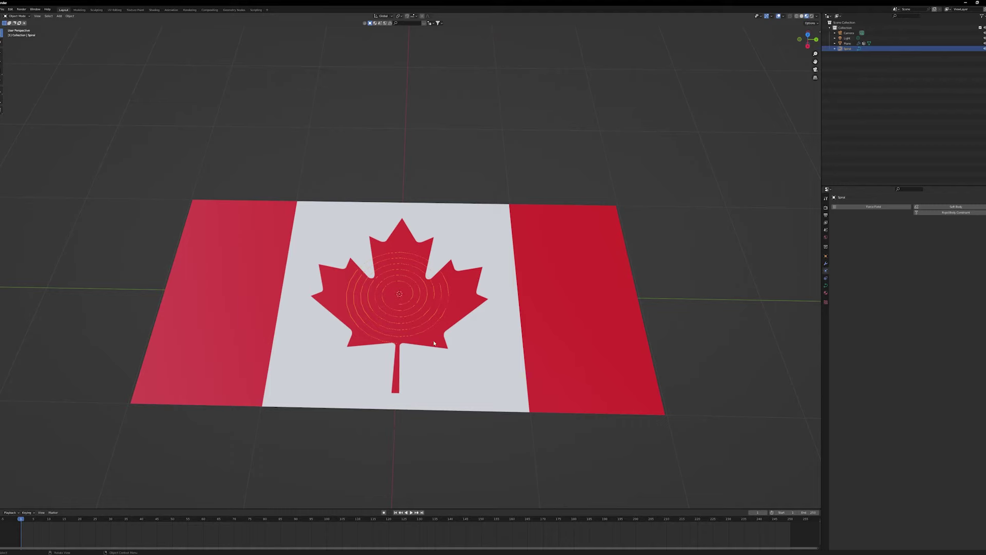
middle_click_drag(434, 343, 449, 299)
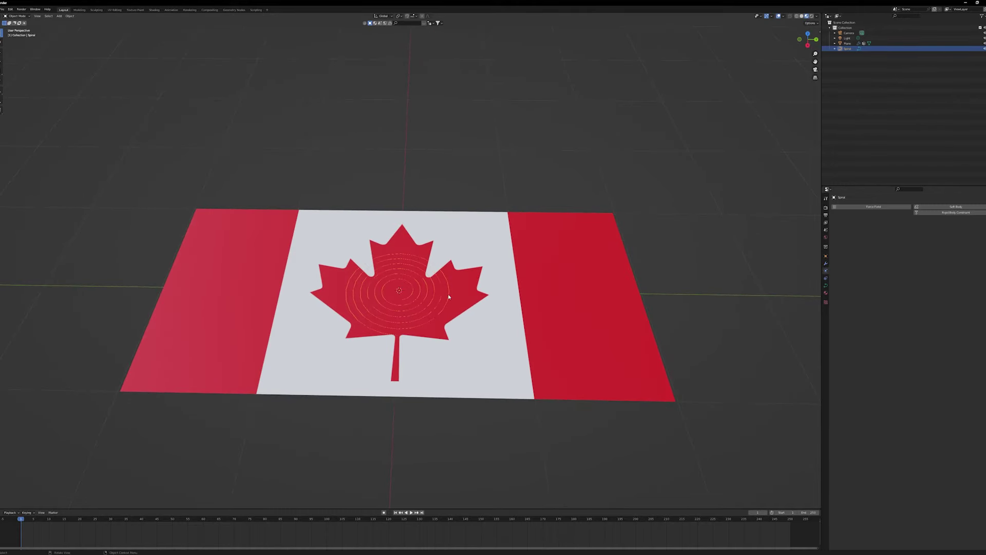
type("r")
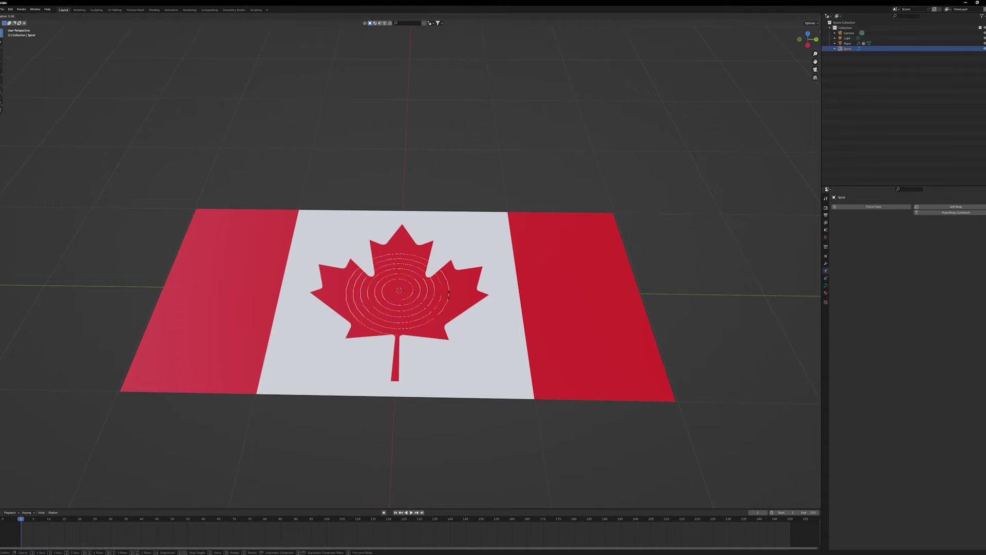
type("x90")
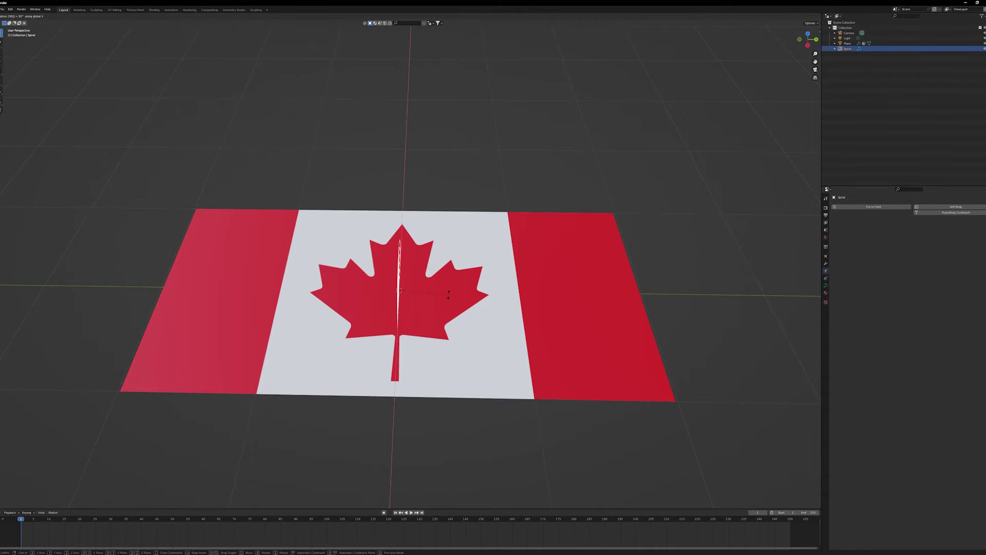
key("Escape")
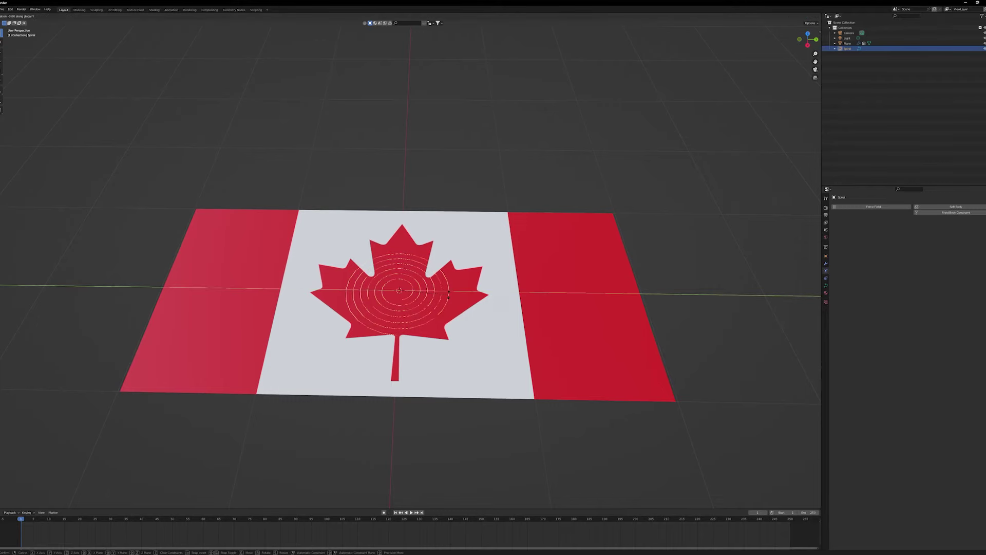
Rotate the spiral 90° about the global Y axis so it stands upright across the flag.
type("ry90")
key("Return")
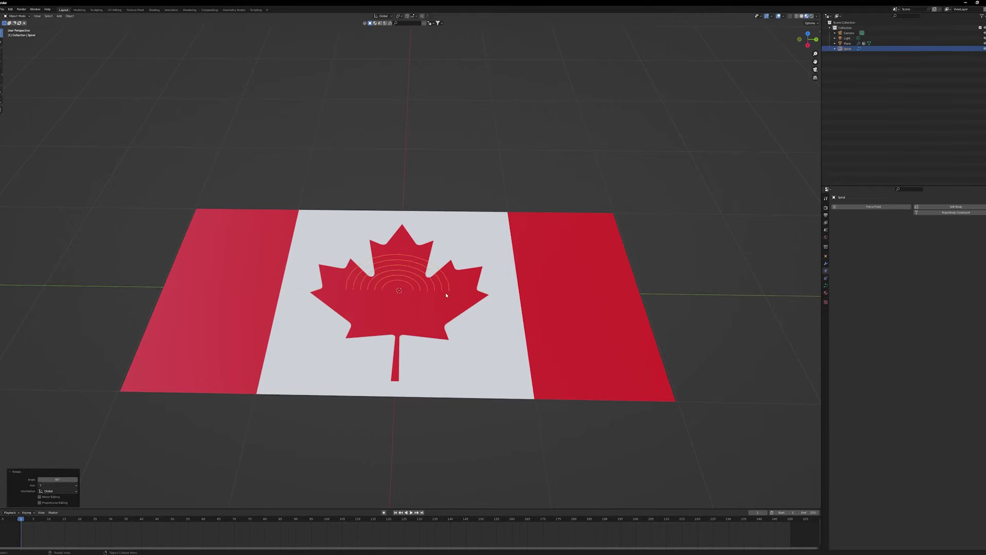
middle_click_drag(459, 321, 470, 292)
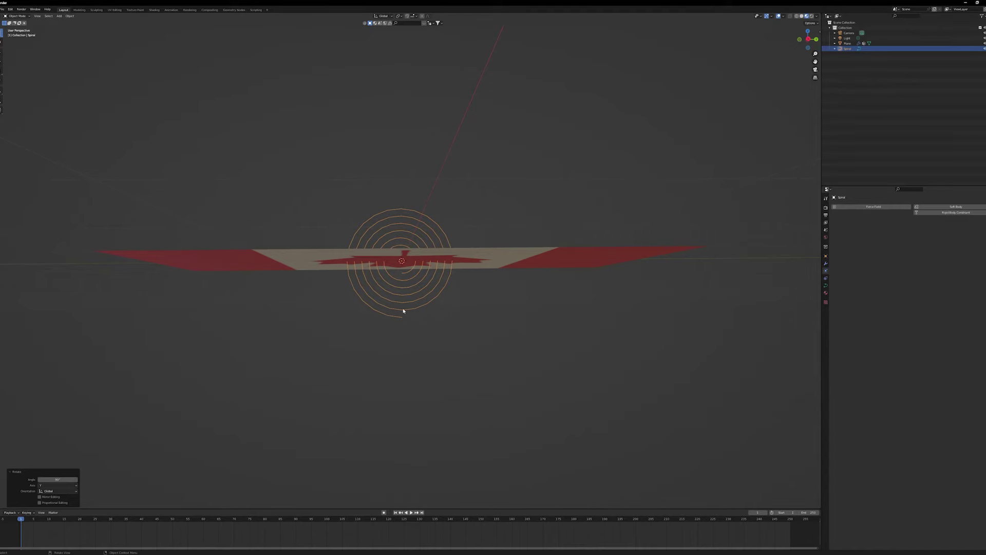
Flip the upright spiral by rotating it 180° about the global X axis and 180° about the global Z axis.
type("r")
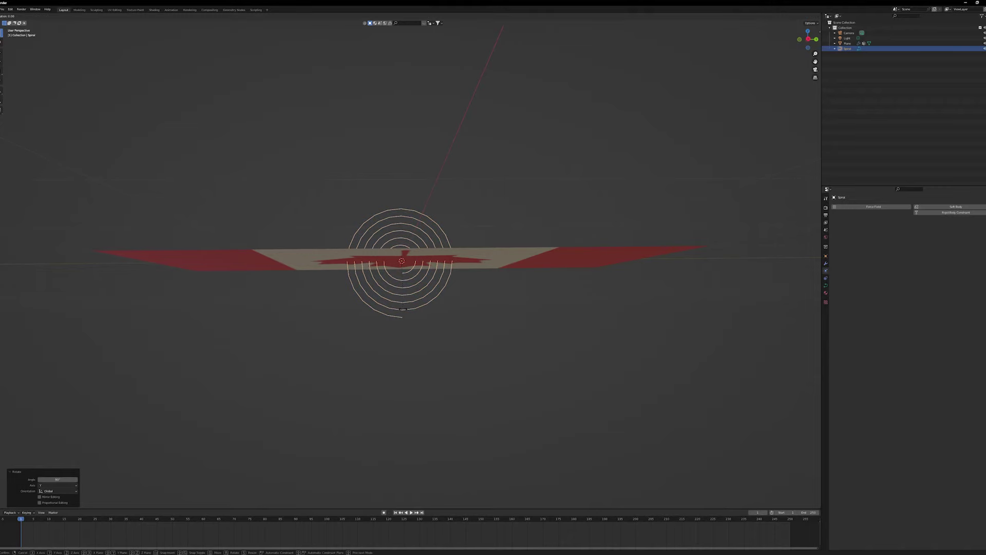
type("x180")
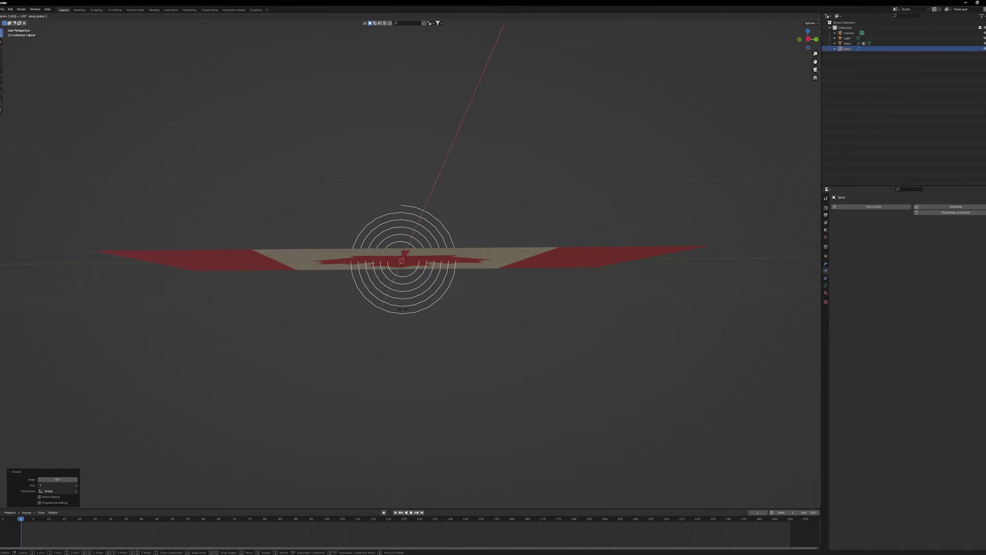
key("Return")
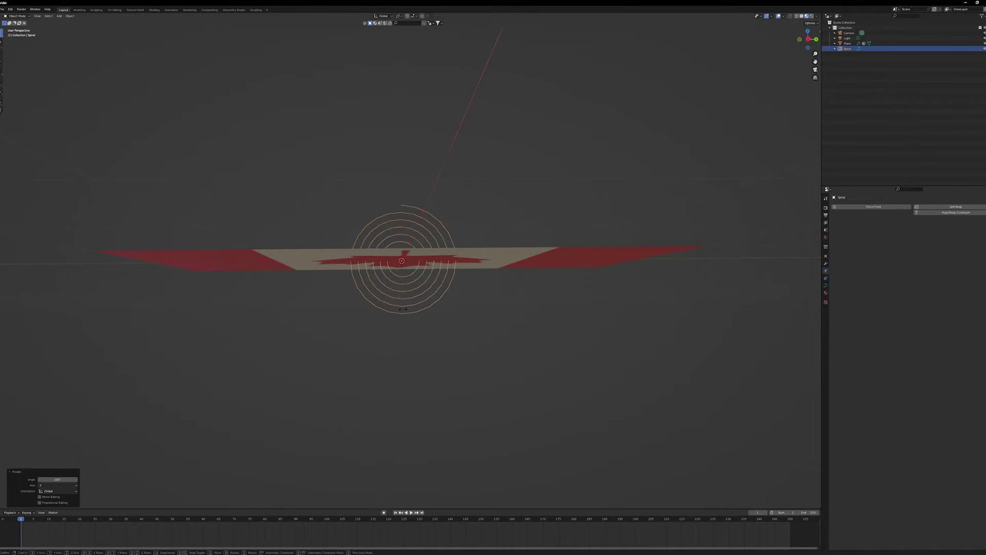
key("r")
type("z")
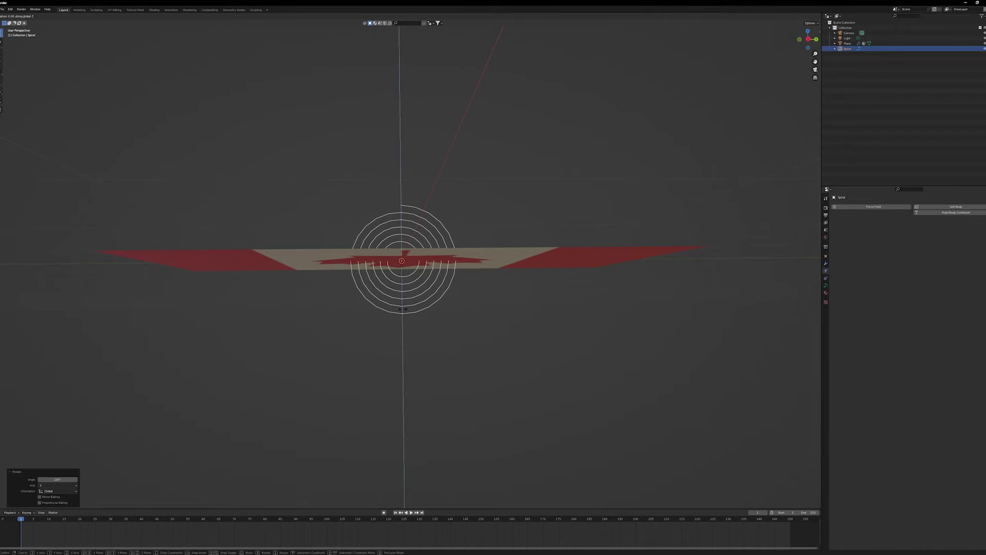
type("180")
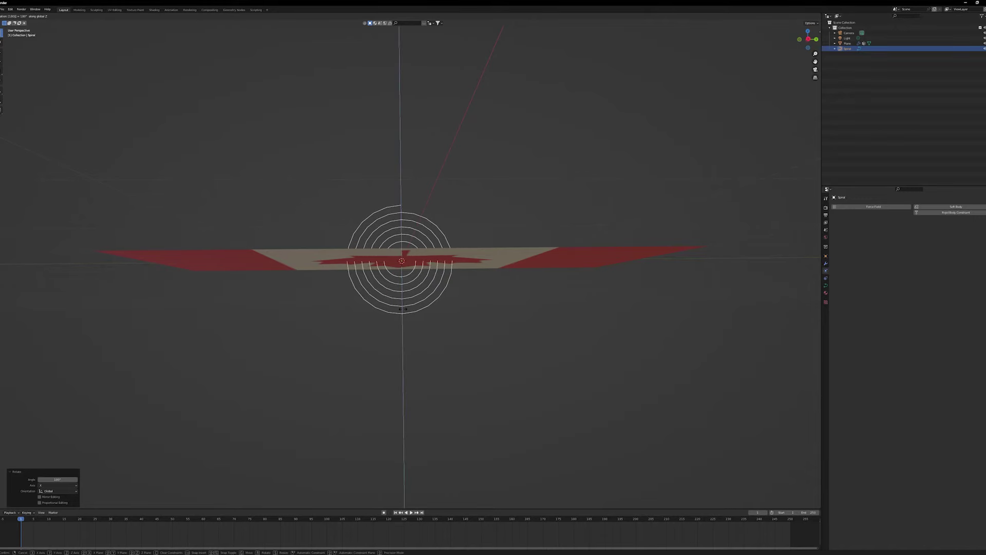
key("Return")
Add a Curve modifier to the flag plane with Spiral as the curve object and -Y as the deform axis.
mouse_move(505, 278)
middle_mouse_down()
mouse_move(508, 316)
mouse_move(517, 282)
mouse_move(529, 284)
mouse_move(503, 283)
middle_mouse_up()
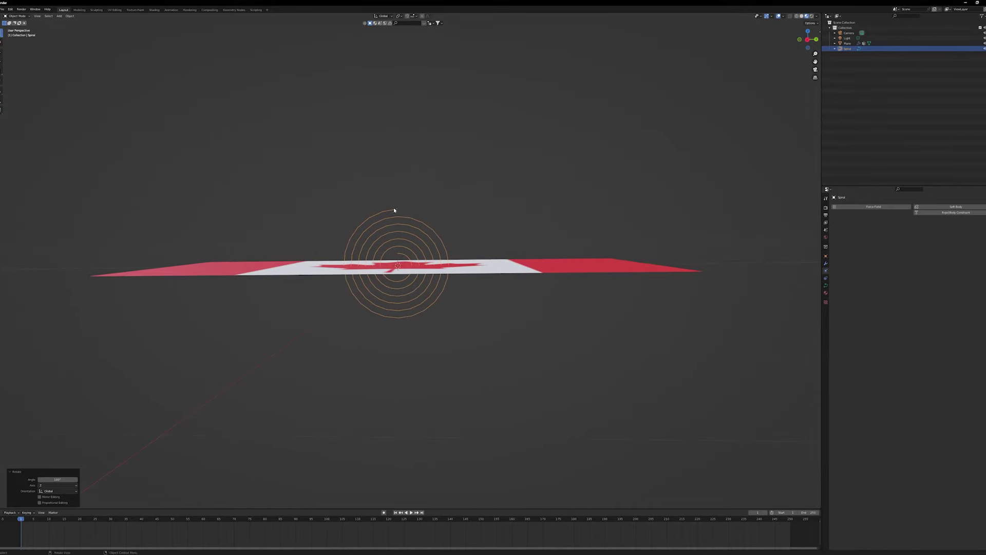
left_click(153, 275)
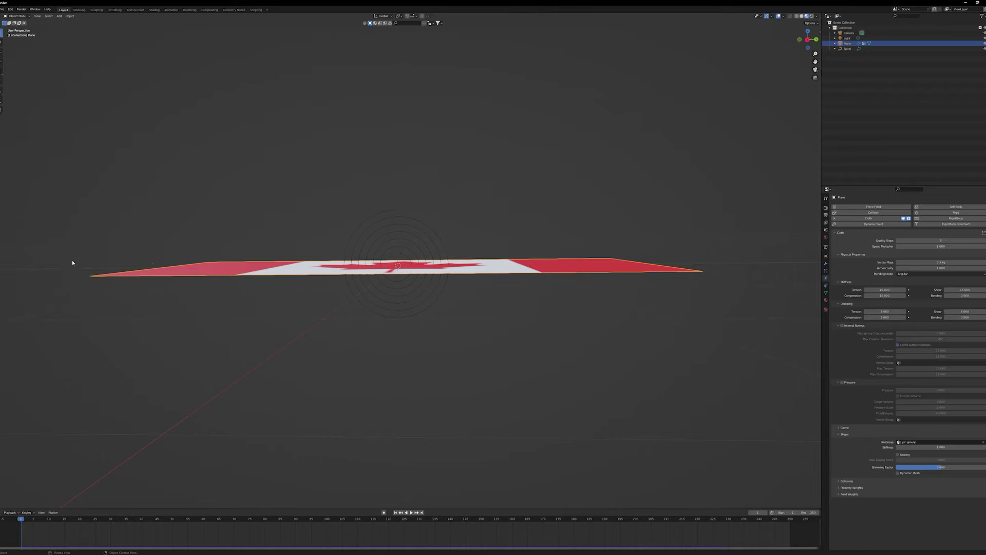
left_click(393, 212)
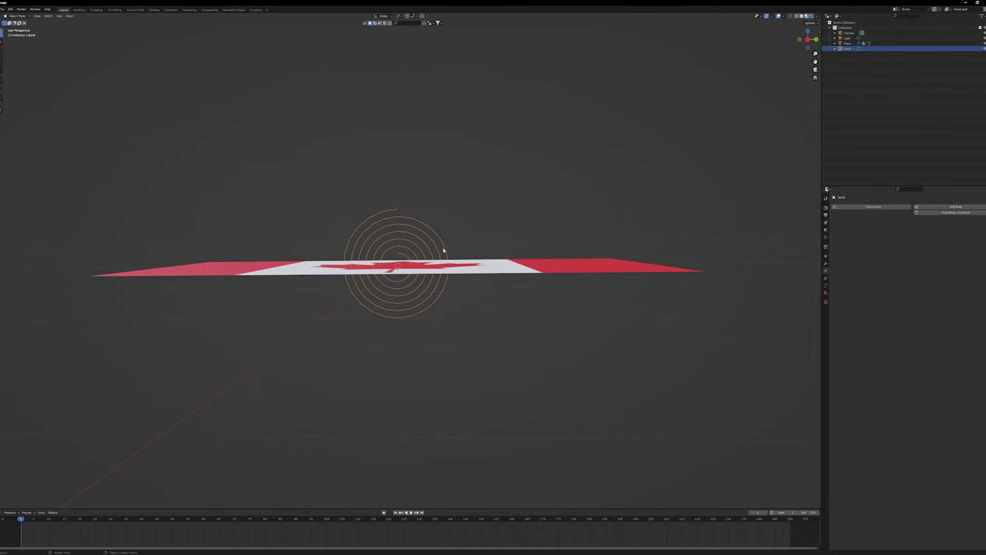
left_click(497, 267)
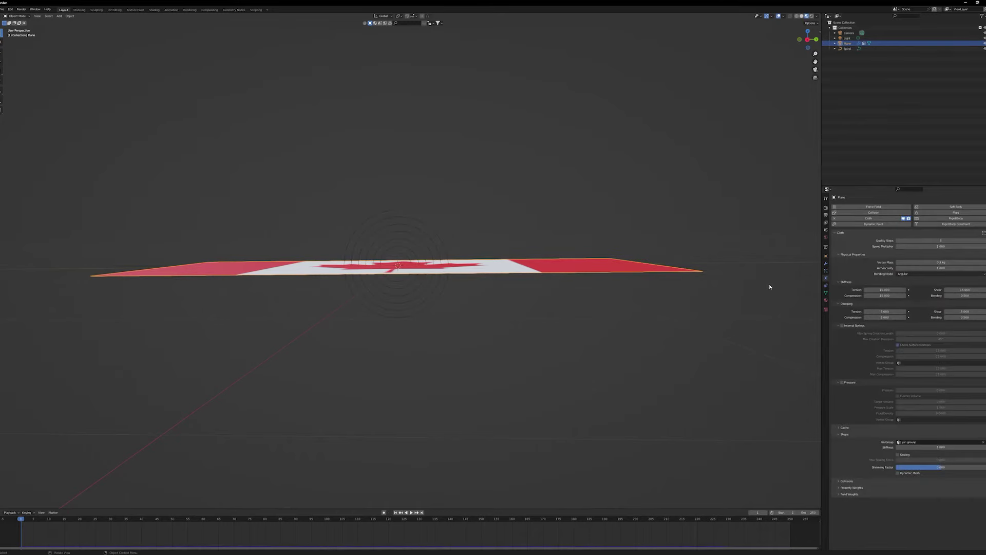
left_click(826, 264)
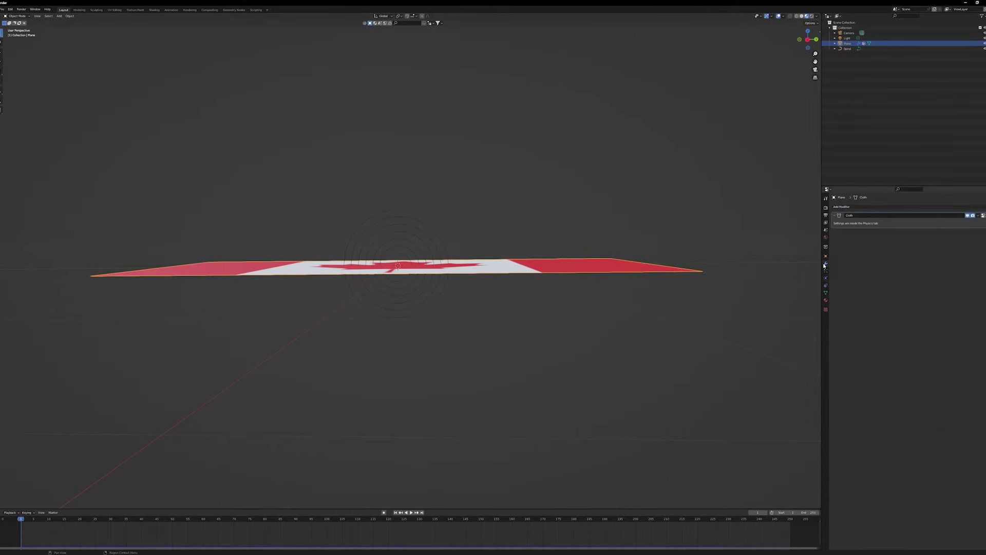
left_click(848, 208)
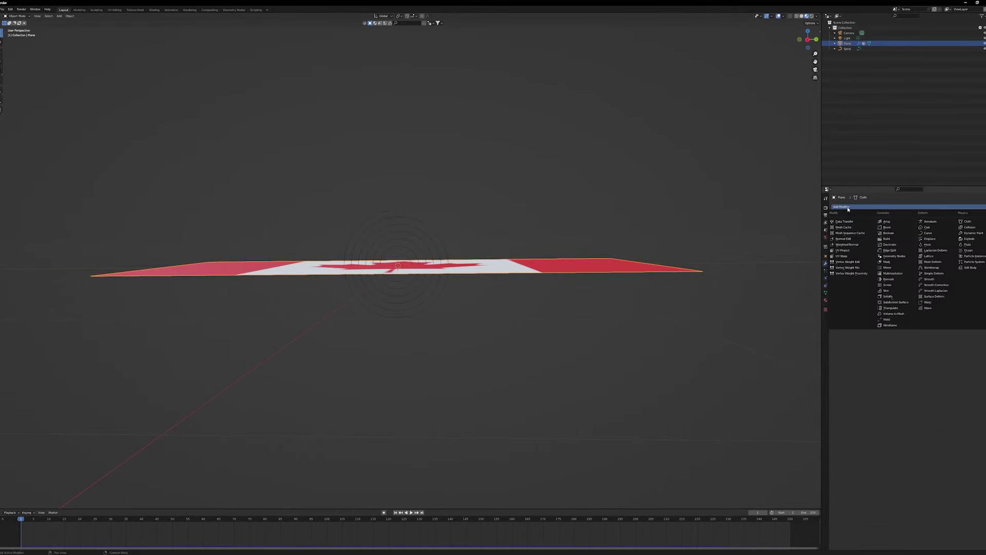
left_click(929, 233)
left_click(930, 239)
left_click(921, 247)
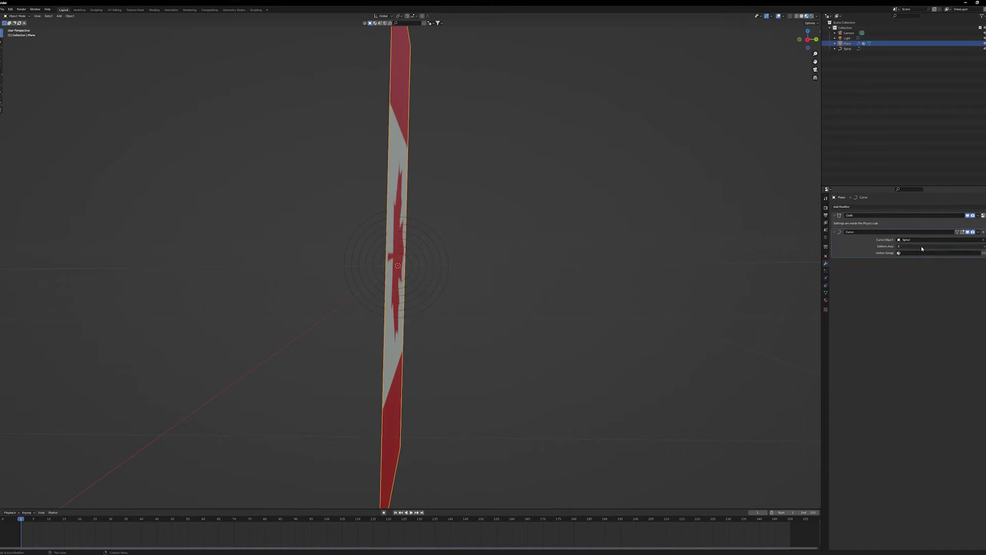
left_click(921, 247)
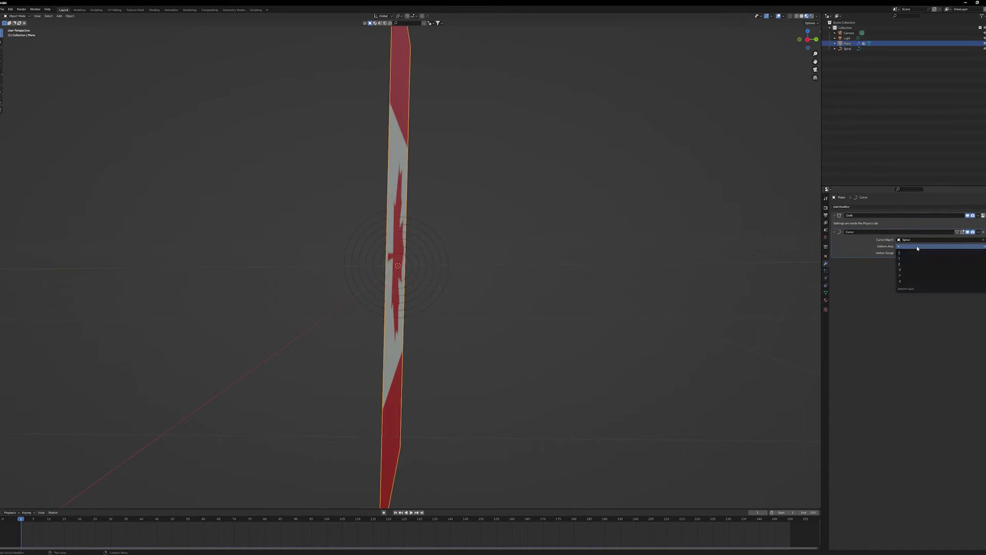
left_click(912, 275)
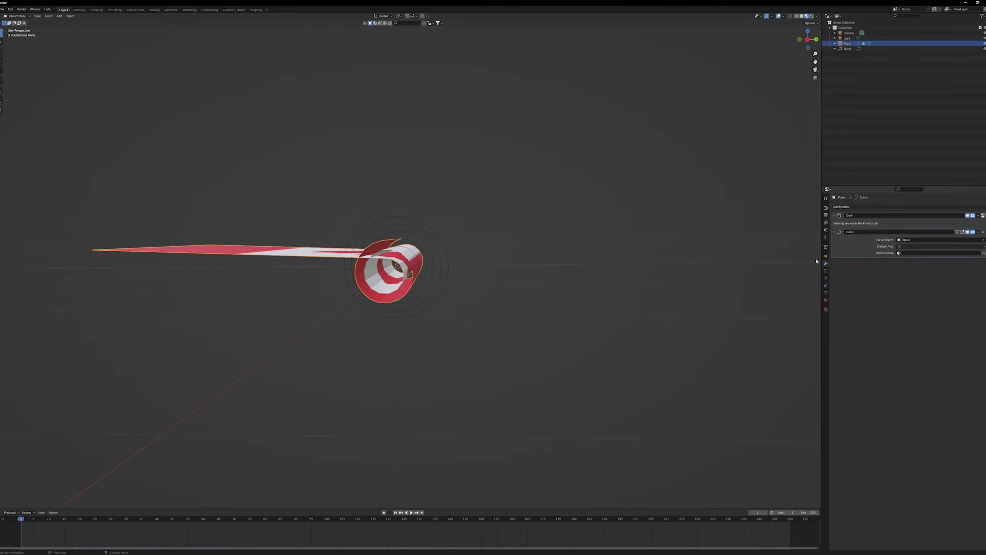
Move the flag along the global Y axis until its whole length is rolled into the spiral.
middle_click_drag(554, 288, 557, 290)
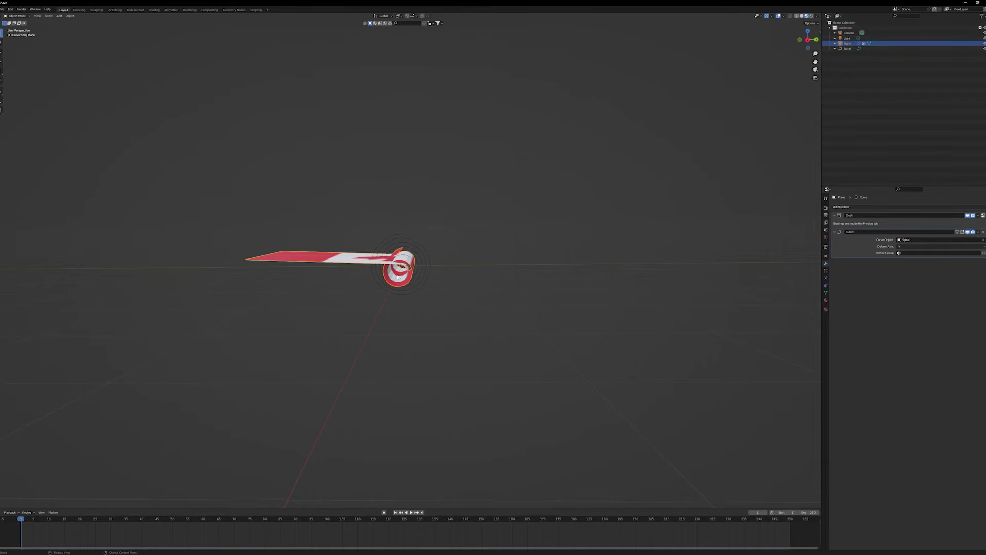
left_click(414, 256)
left_click(337, 260)
key("g")
key("y")
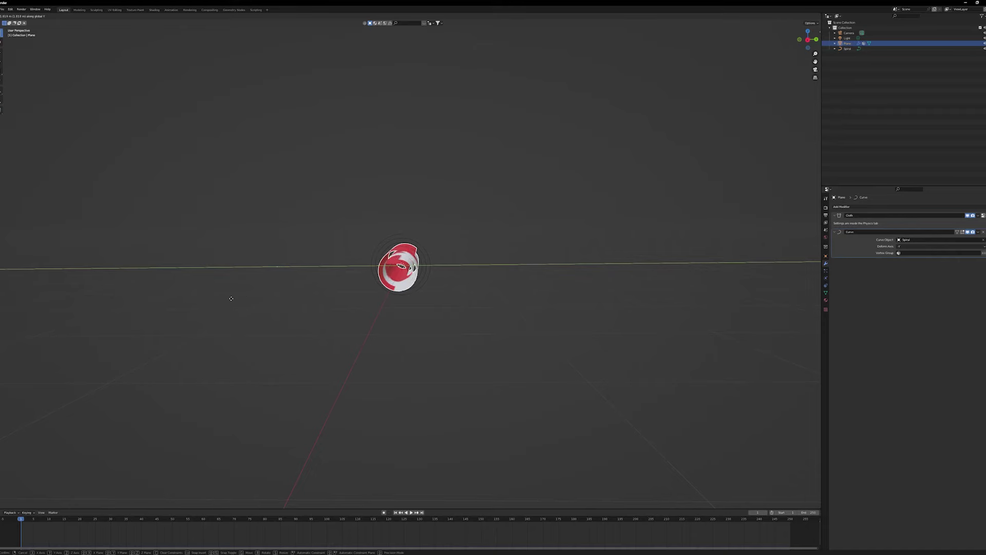
left_click(206, 298)
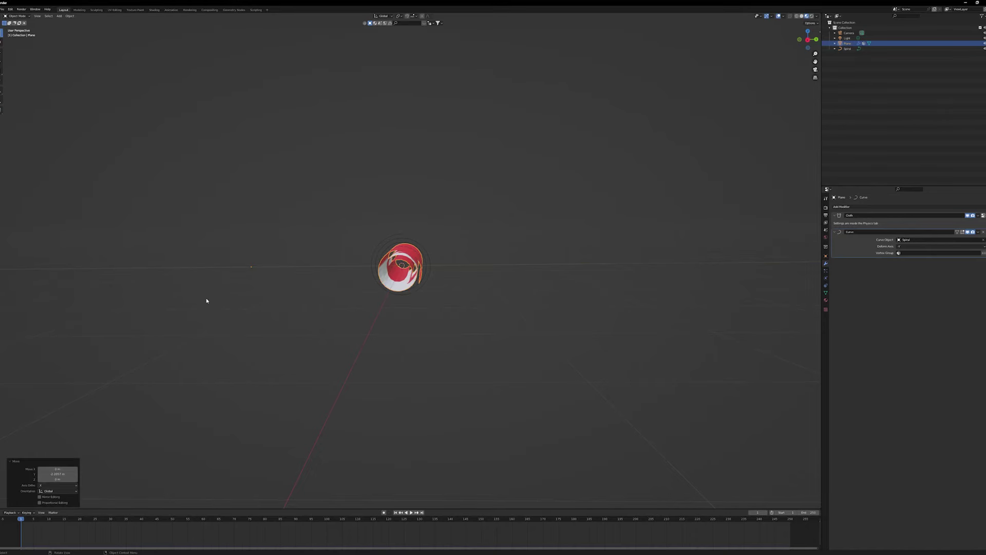
Delete the control points of the spiral's outermost turn in Edit Mode.
middle_click_drag(476, 316, 487, 328)
scroll(478, 310, "up", 2)
scroll(486, 328, "up", 4)
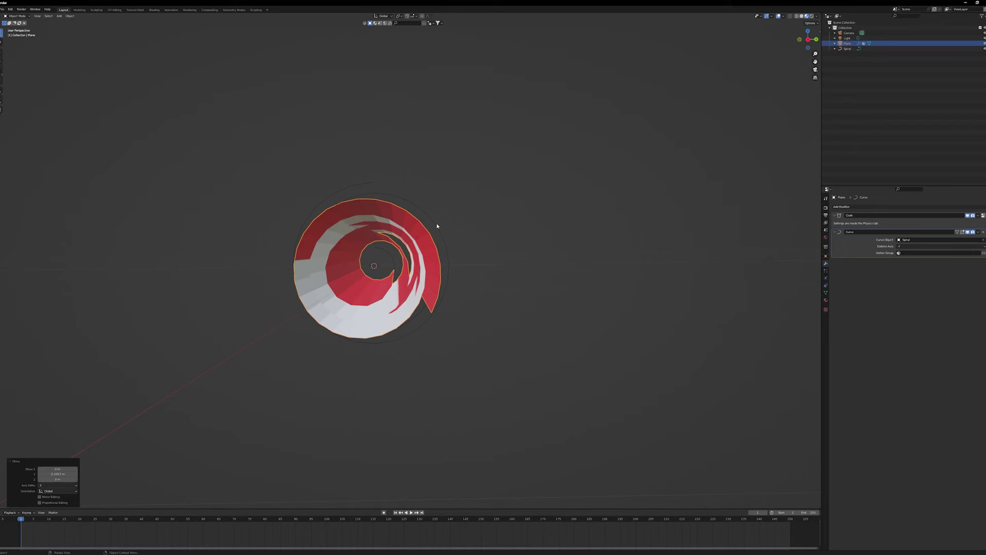
left_click(450, 233)
key("Tab")
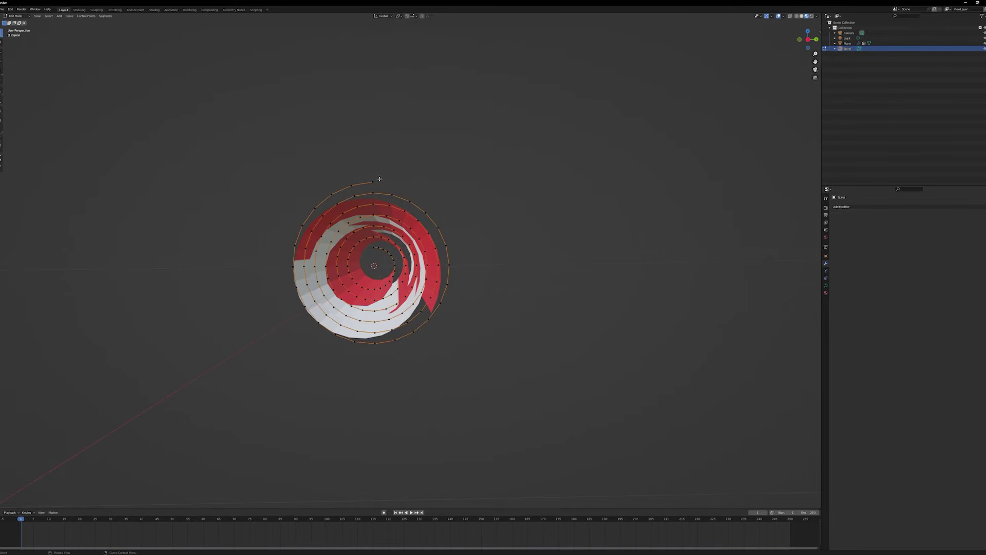
key("c")
mouse_move(379, 178)
left_mouse_down()
mouse_move(307, 209)
mouse_move(295, 236)
mouse_move(296, 295)
mouse_move(334, 339)
mouse_move(376, 348)
mouse_move(410, 338)
mouse_move(437, 313)
mouse_move(452, 276)
mouse_move(438, 212)
mouse_move(448, 237)
mouse_move(419, 202)
mouse_move(389, 190)
mouse_move(334, 203)
left_mouse_up()
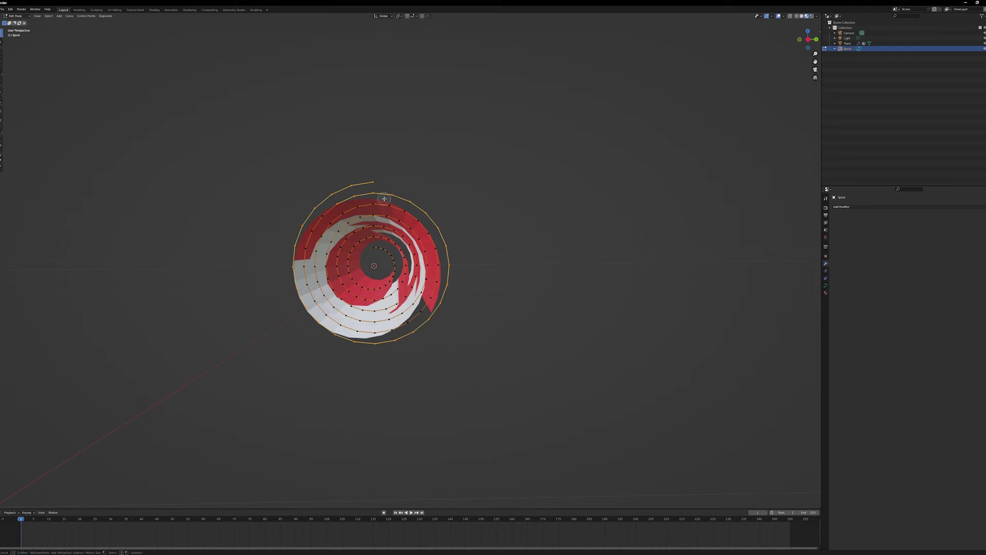
key("Escape")
key("x")
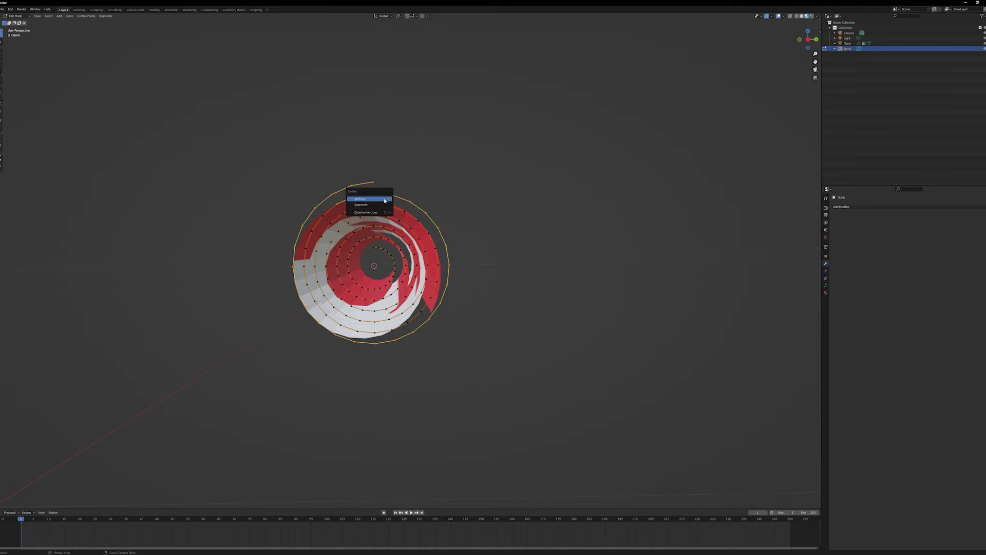
left_click(385, 199)
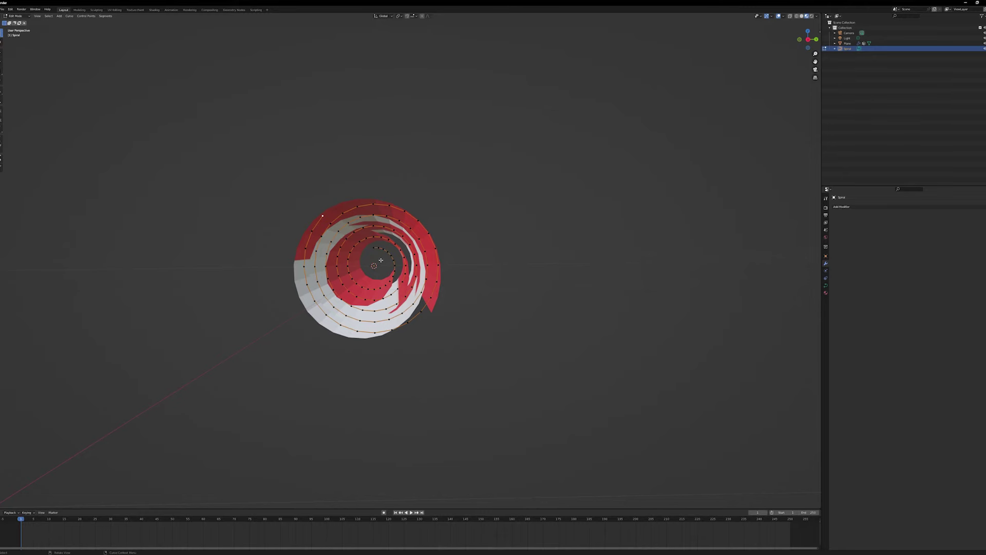
Delete the control points of the spiral's innermost turn.
key("c")
mouse_move(374, 247)
left_mouse_down()
mouse_move(380, 285)
mouse_move(358, 286)
mouse_move(348, 254)
mouse_move(368, 236)
mouse_move(376, 255)
left_mouse_up()
right_click(377, 255)
key("x")
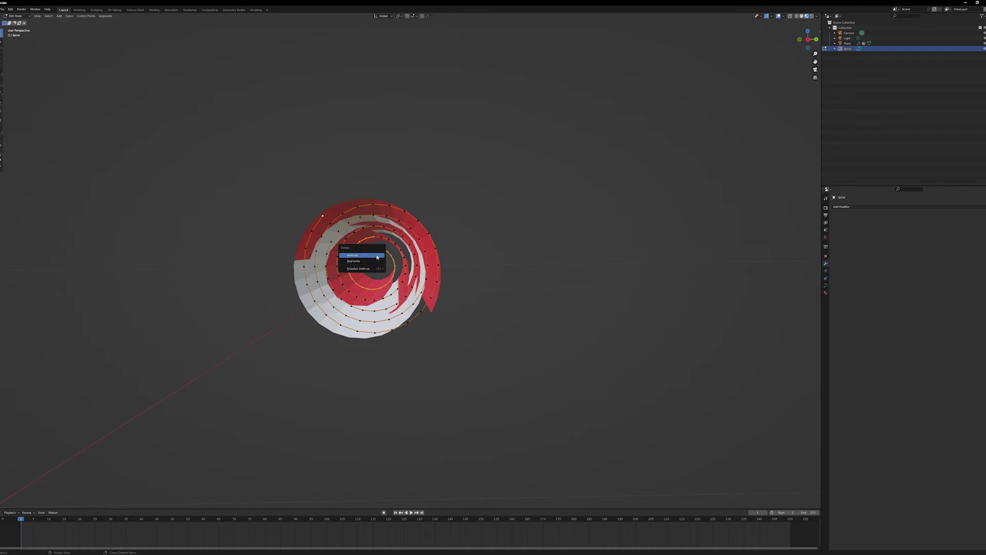
left_click(377, 256)
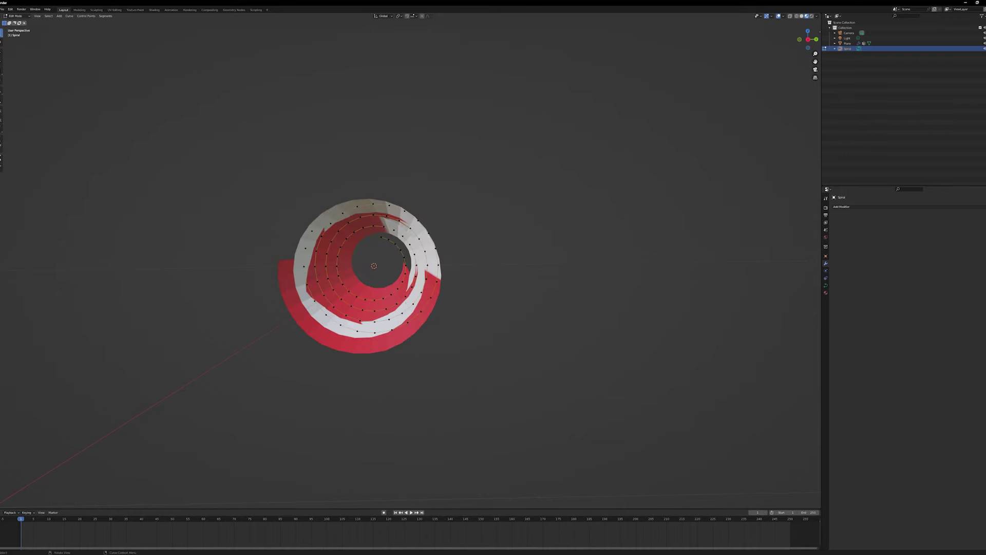
Show the spiral in the right orthographic view and enable proportional editing with Connected Only.
mouse_move(375, 324)
middle_mouse_down()
mouse_move(411, 308)
mouse_move(376, 325)
middle_mouse_up()
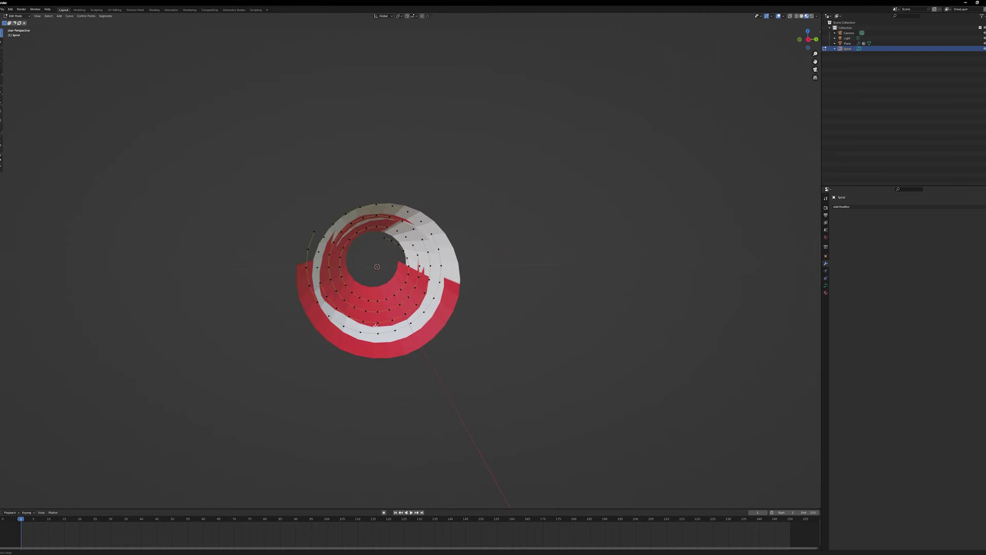
key("KP_3")
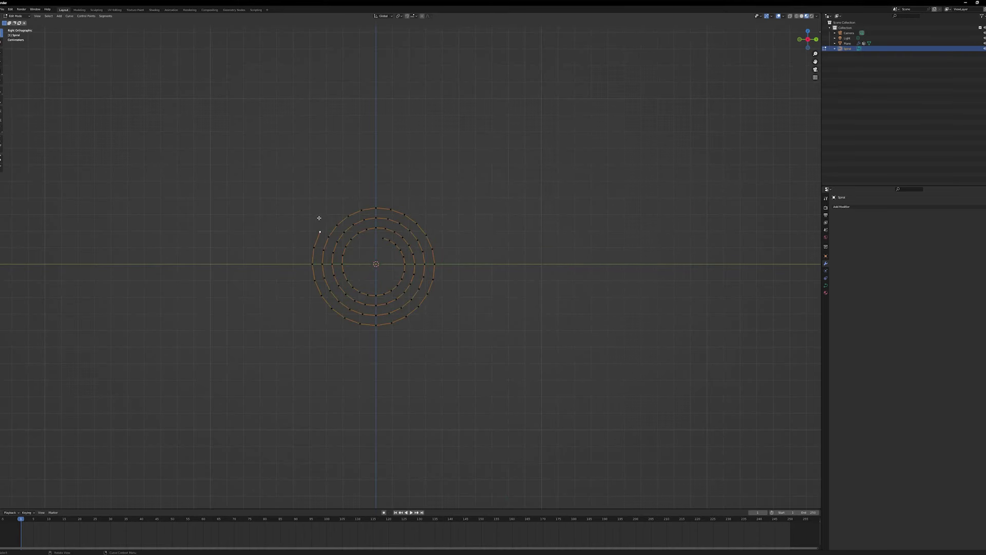
key("g")
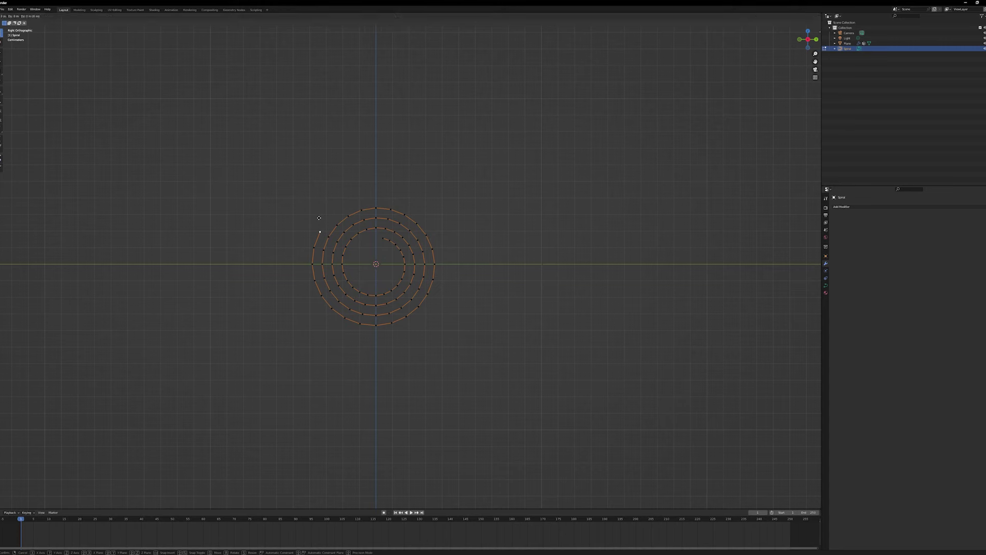
key("Escape")
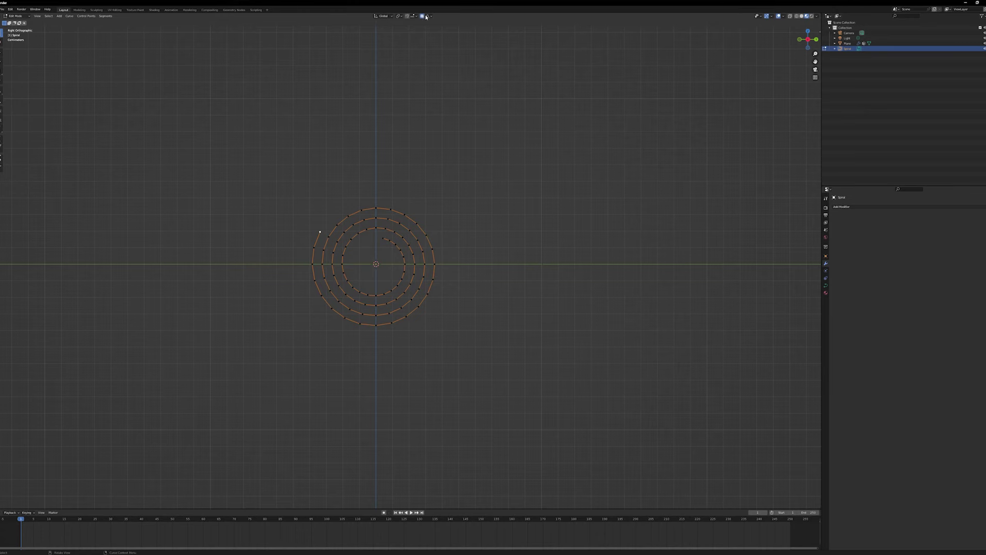
left_click(426, 17)
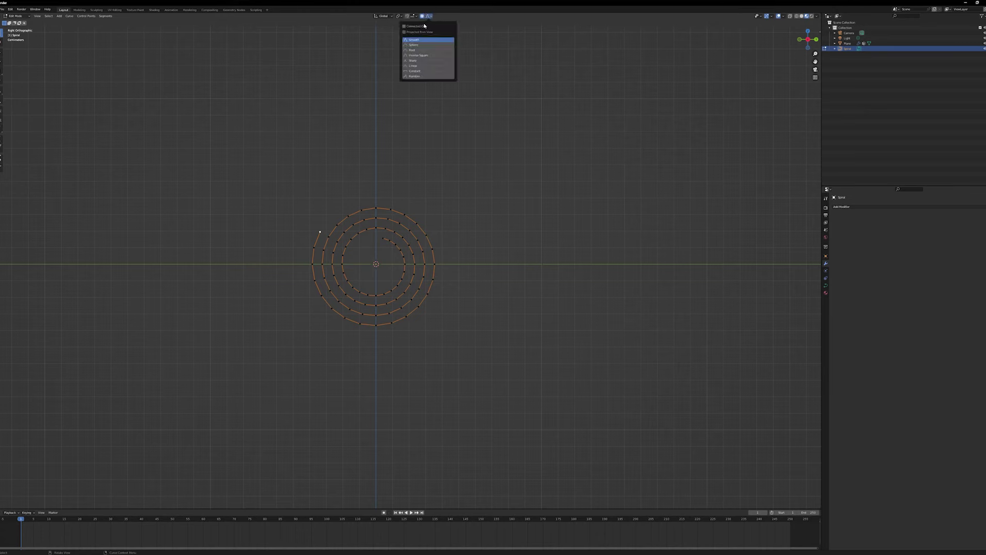
left_click(404, 26)
left_click(422, 17)
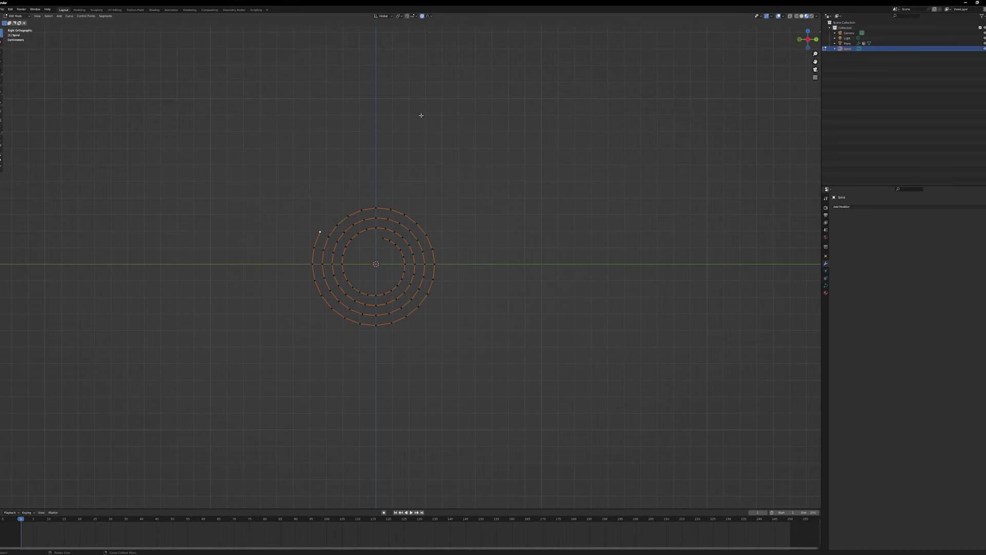
Pull the spiral's outer end point away from the coil with a small proportional radius to form a short tail.
key("g")
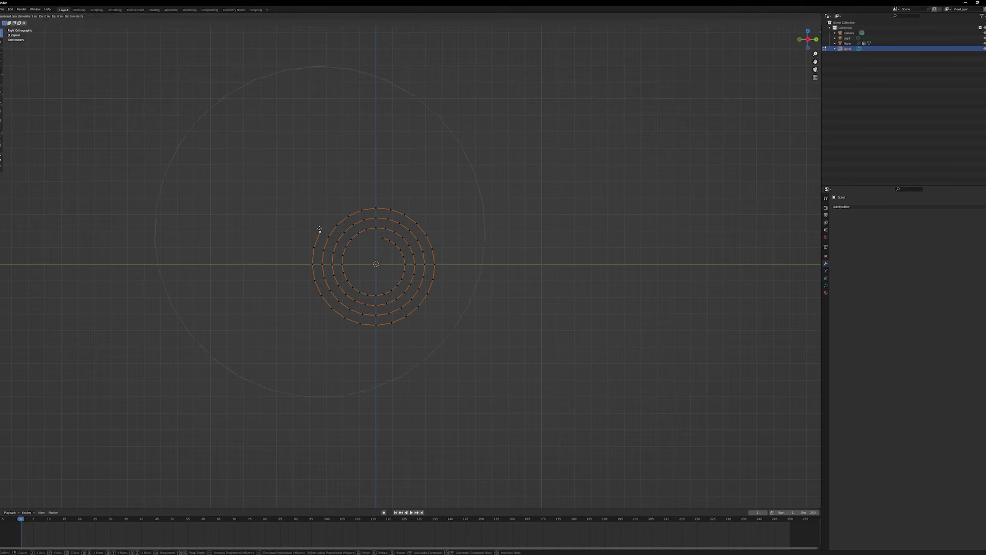
scroll(320, 228, "up", 11)
scroll(320, 229, "up", 6)
scroll(296, 232, "up", 2)
scroll(259, 242, "down", 4)
left_click(264, 239)
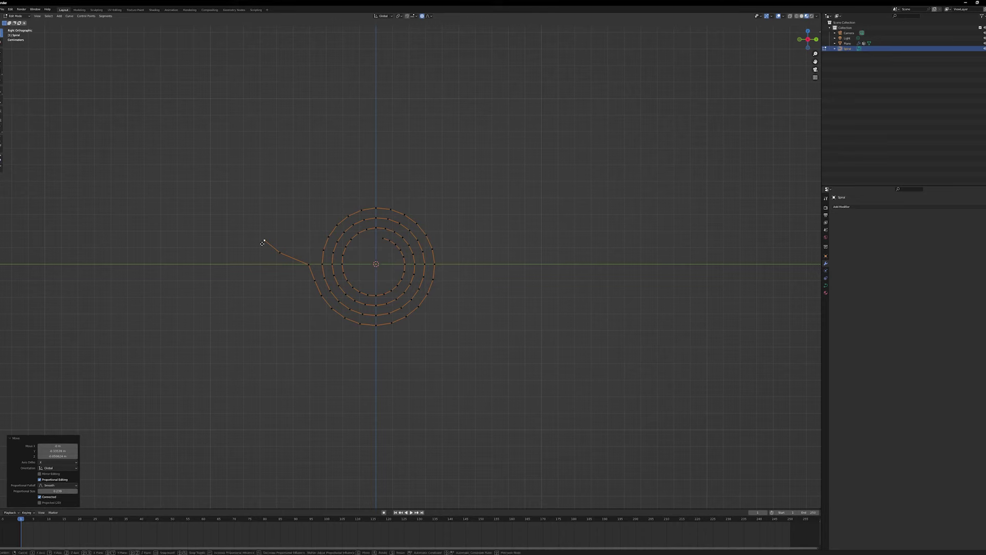
Reposition the tail's three points one by one so the tail runs nearly level before bending into the coil.
key("g")
scroll(266, 242, "up", 8)
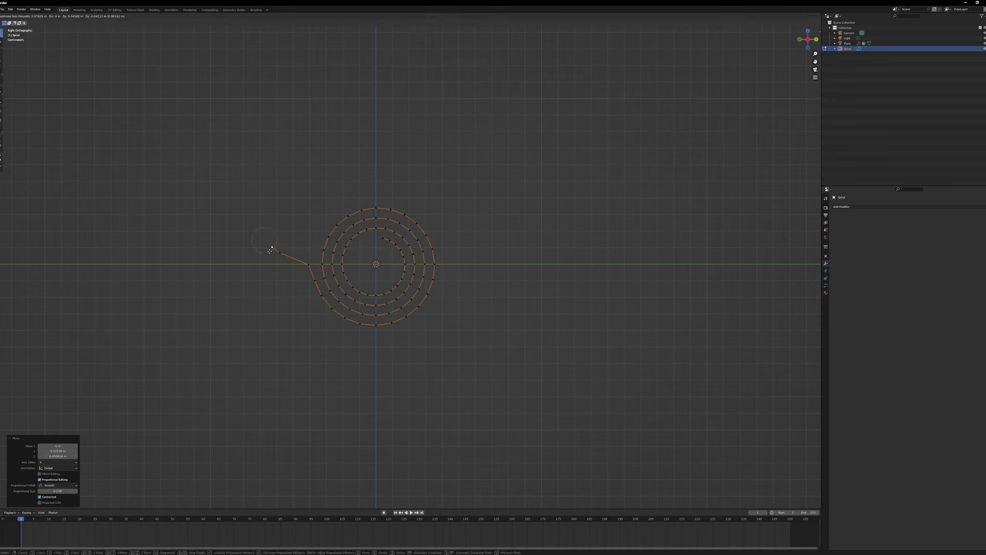
left_click(270, 254)
left_click(280, 253)
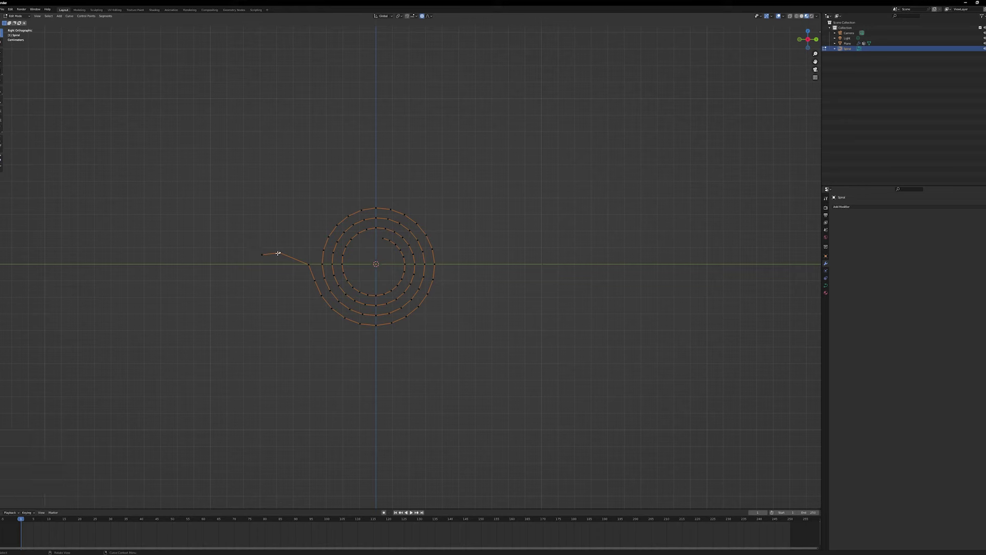
key("g")
left_click(291, 256)
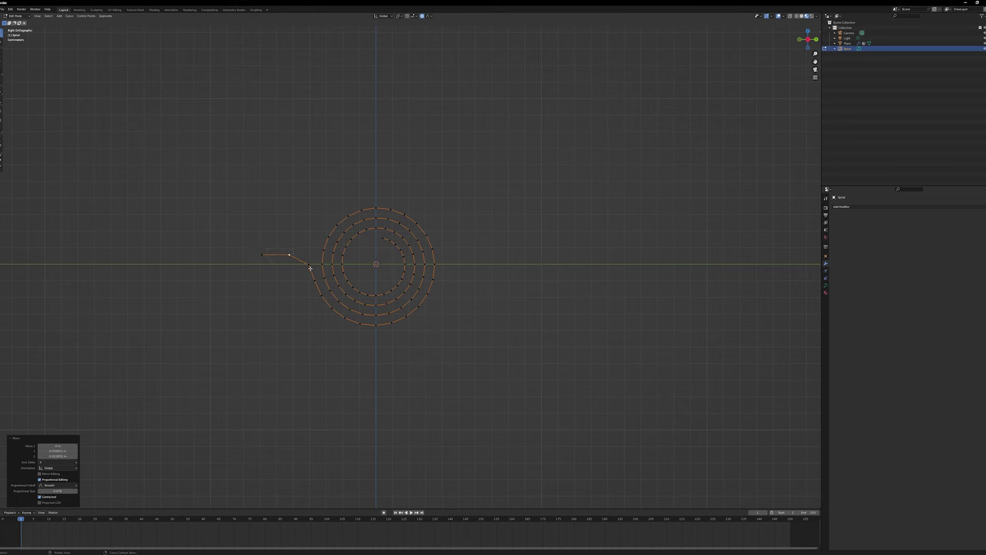
left_click(311, 268)
key("g")
left_click(303, 259)
Select the tail's three points together and raise them slightly with a larger proportional radius.
left_click_drag(255, 243, 291, 262)
key("g")
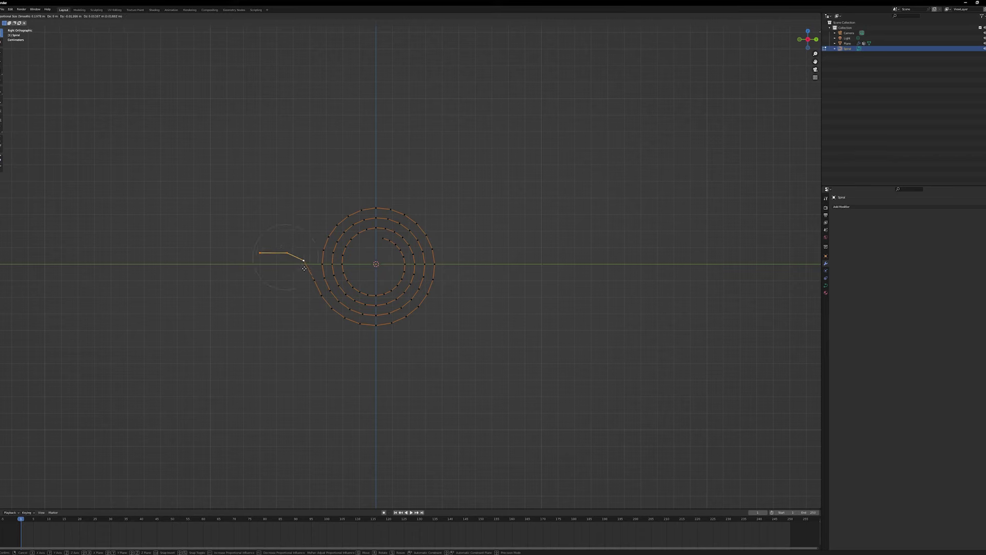
scroll(302, 264, "down", 13)
left_click(302, 261)
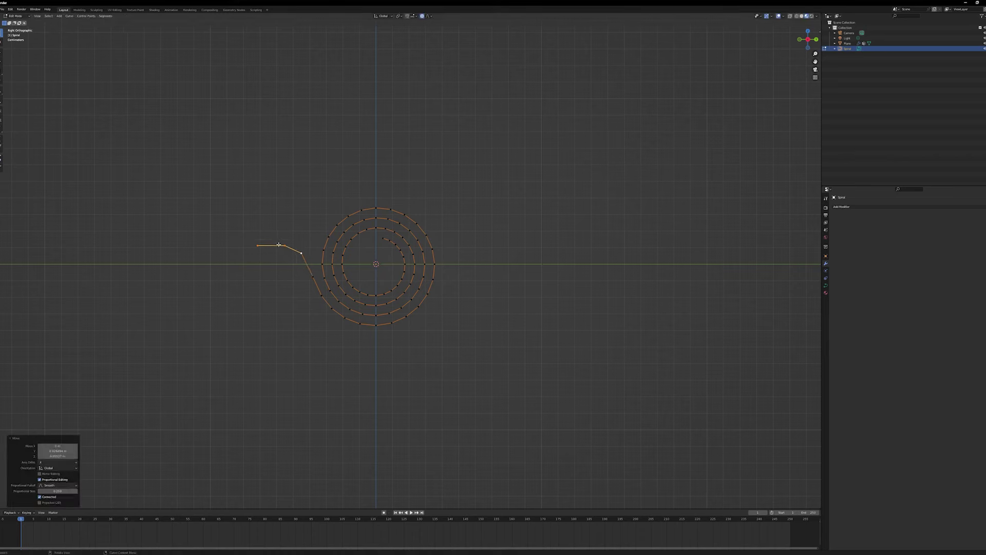
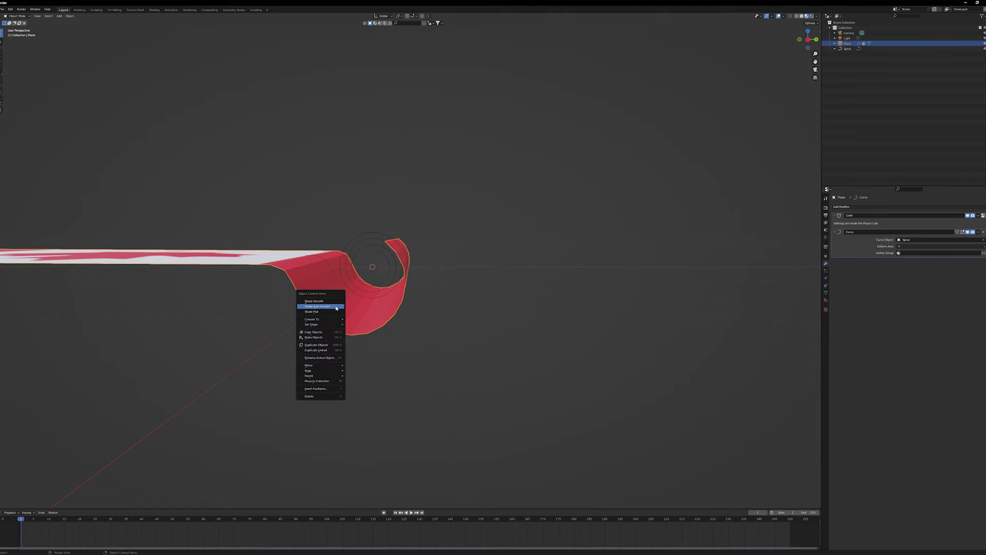
Shade the flag smooth and slide it along the Y axis until it rolls into the spiral with a short tail outside.
left_click(328, 301)
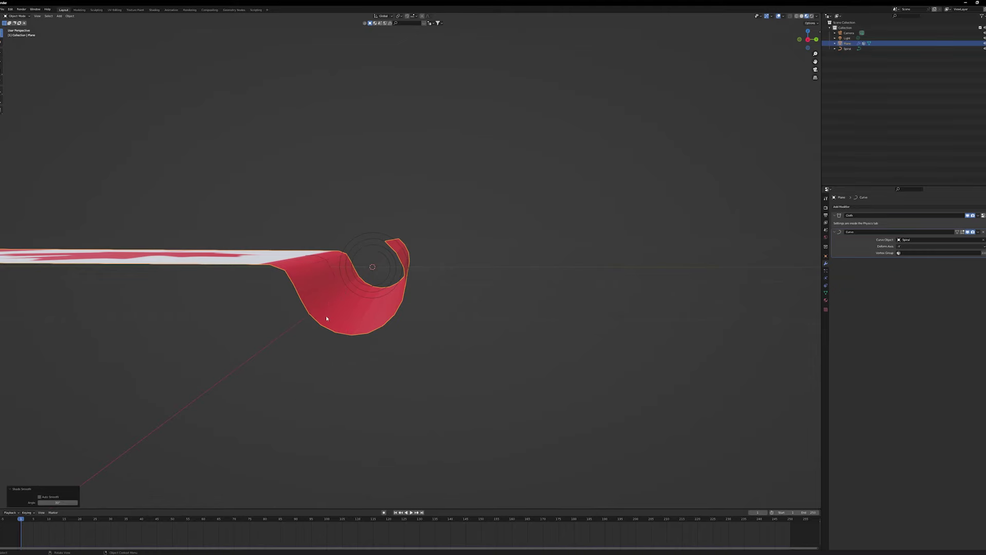
key("g")
key("y")
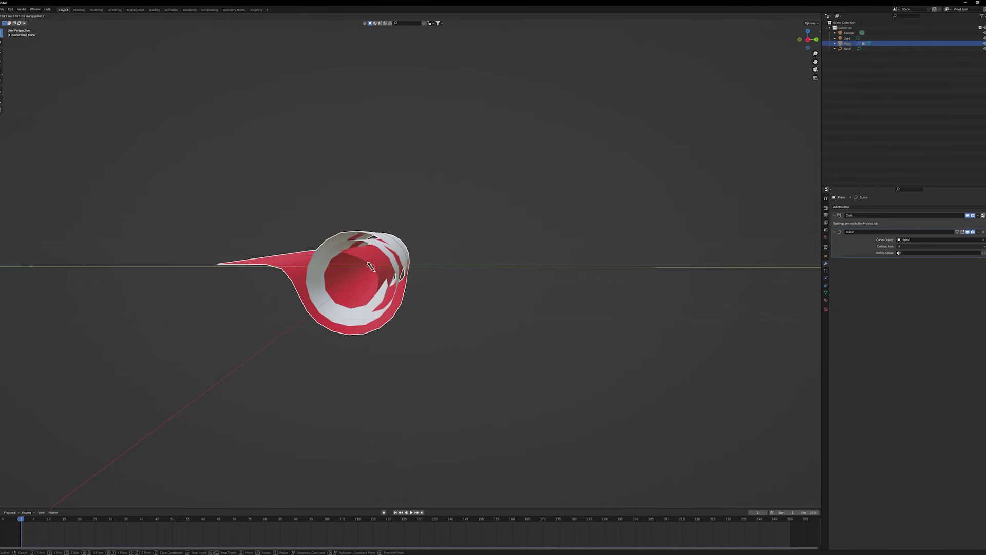
left_click(244, 343)
middle_click_drag(244, 343, 399, 353)
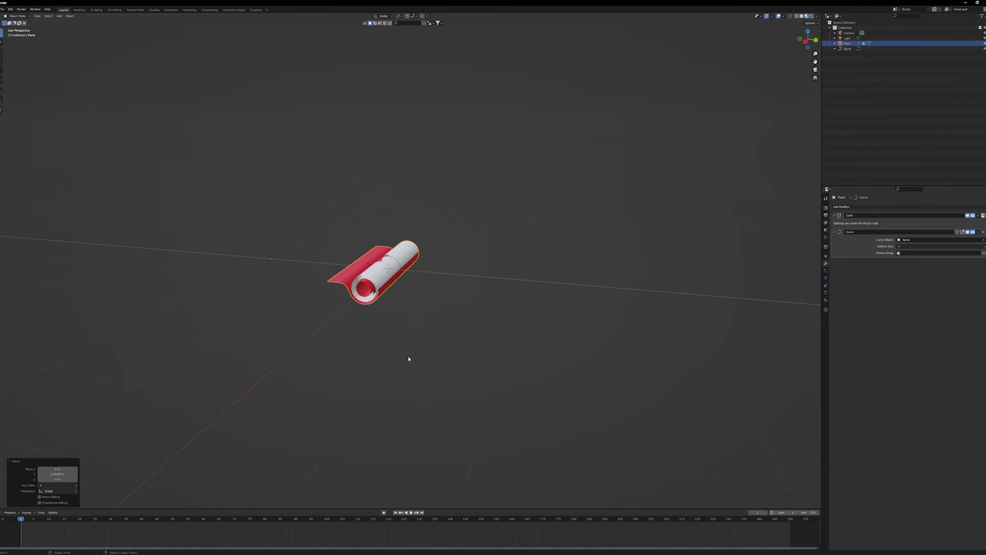
Add a cube and move it down beside the rolled flag, on the tail's side.
key("shift+a")
mouse_move(380, 386)
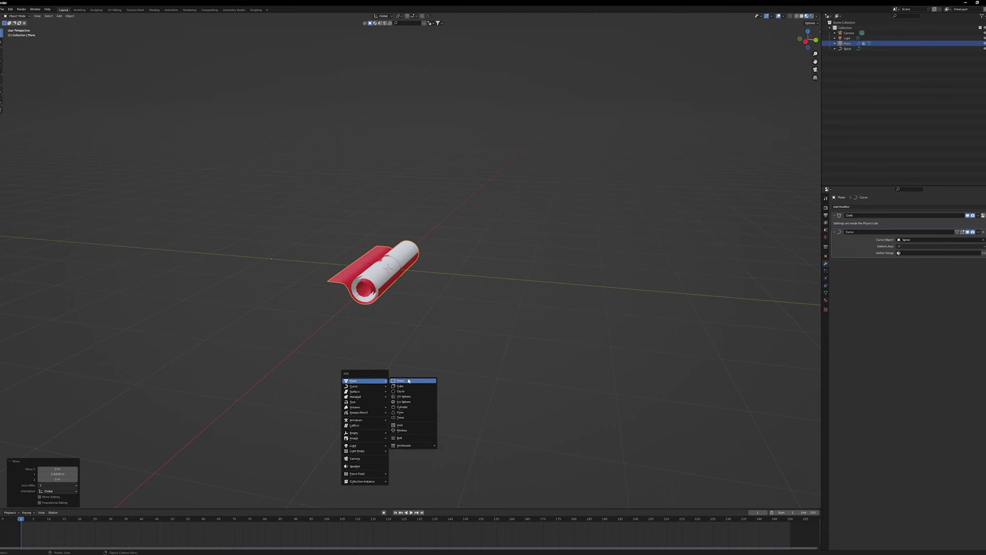
left_click(408, 386)
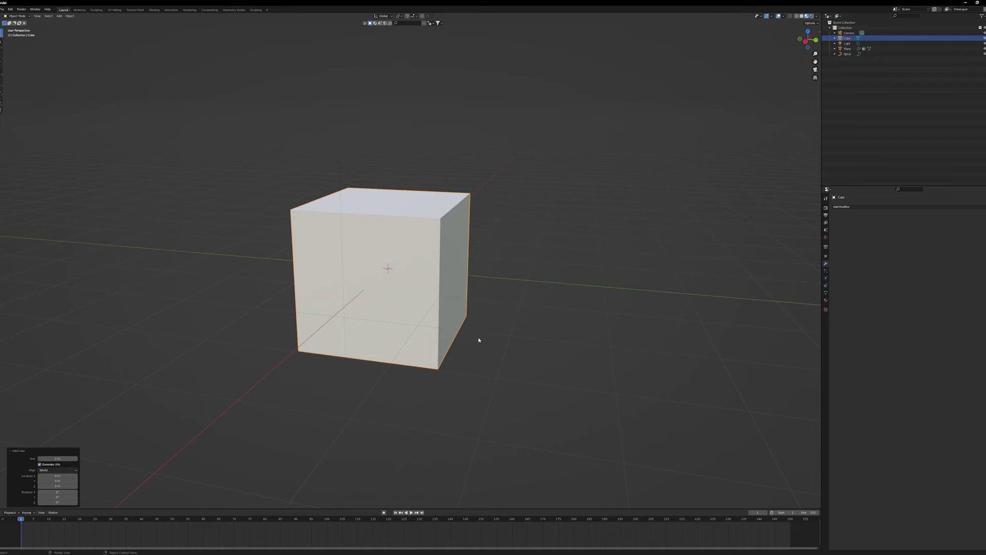
key("g")
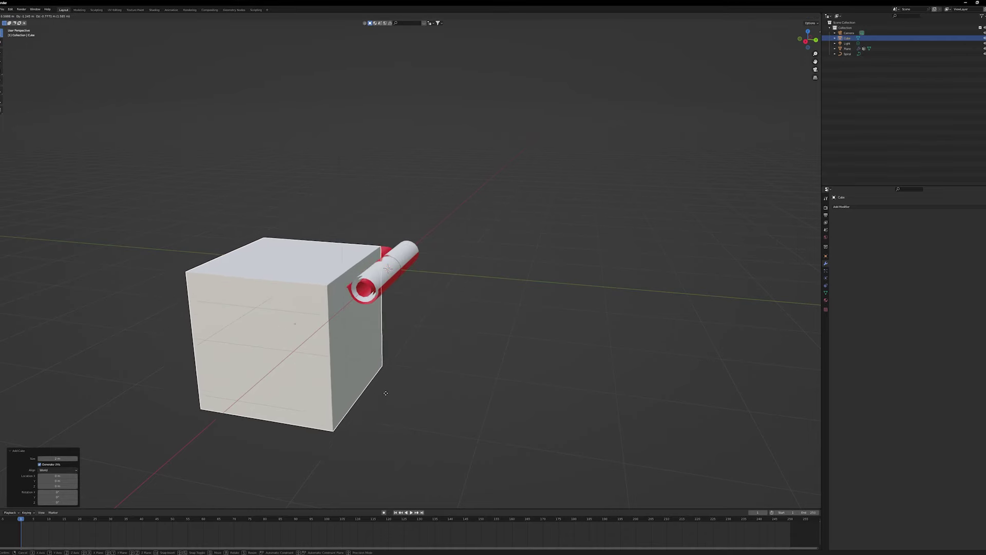
left_click(368, 413)
Slide the cube along the X axis until its top lines up with the flag's width.
middle_click_drag(367, 413, 487, 401)
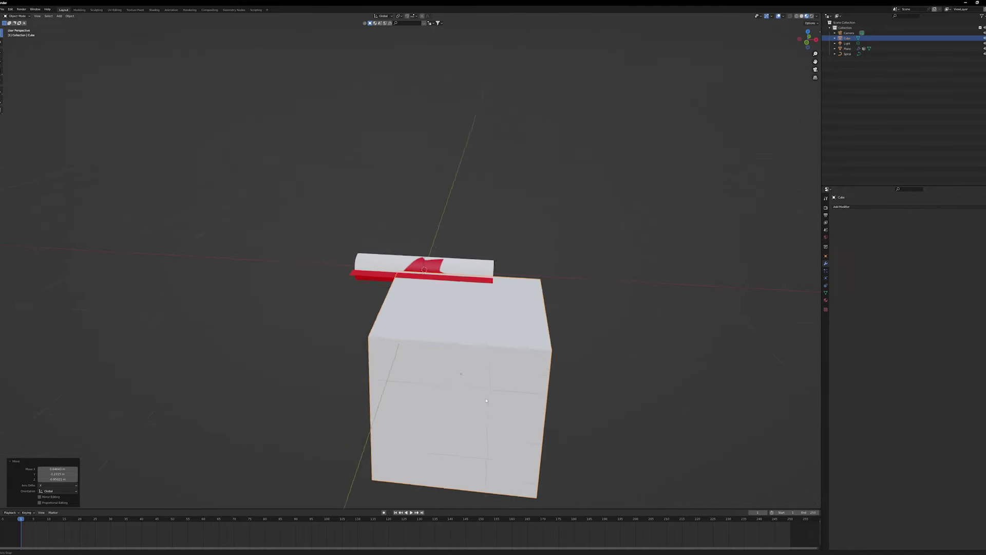
key("g")
key("x")
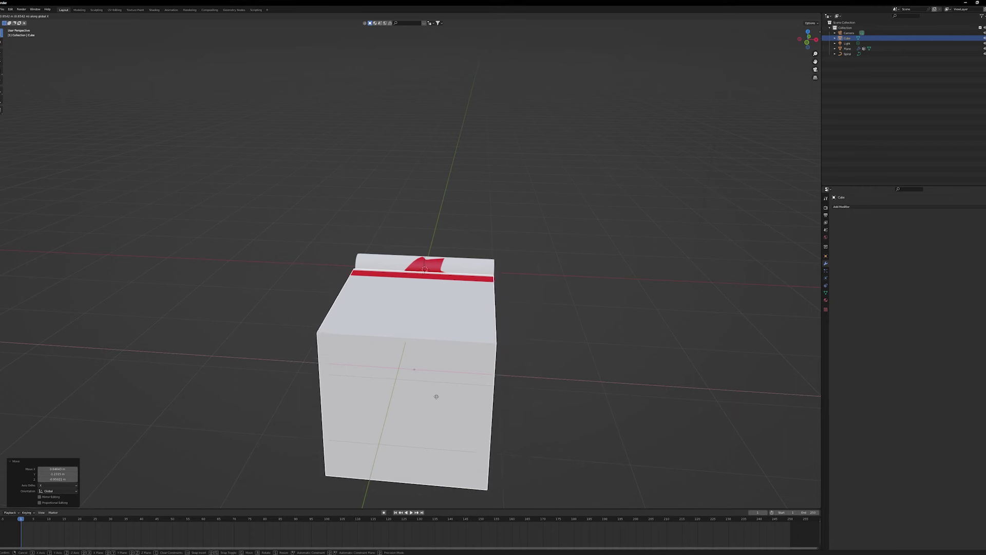
left_click(436, 396)
In the right orthographic view, adjust the cube's height and depth so its upper corner sits just beneath the spiral's tail.
middle_click_drag(436, 396, 520, 383)
key("KP_3")
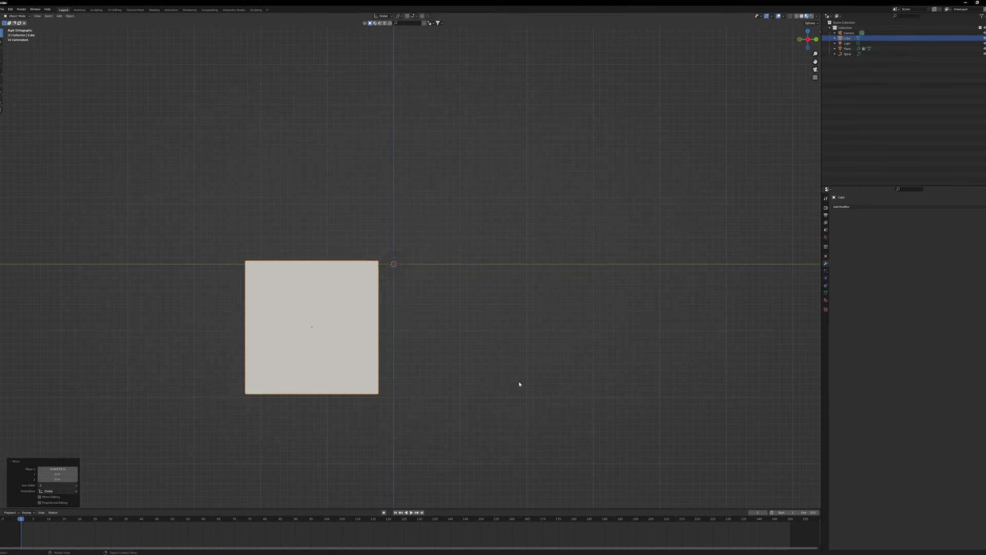
scroll(519, 383, "up", 6)
middle_click_drag(431, 362, 520, 378, "shift")
scroll(559, 369, "up", 3)
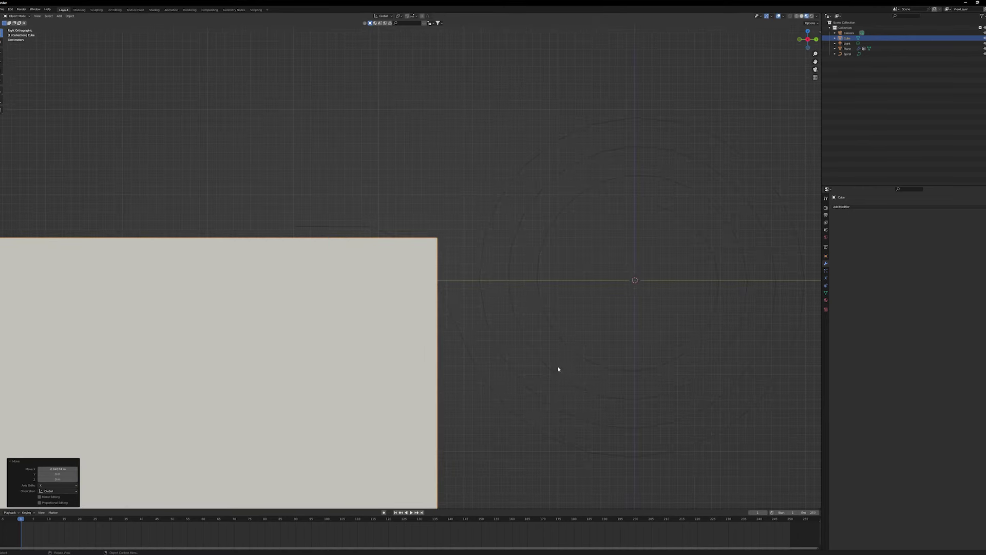
left_click(405, 277)
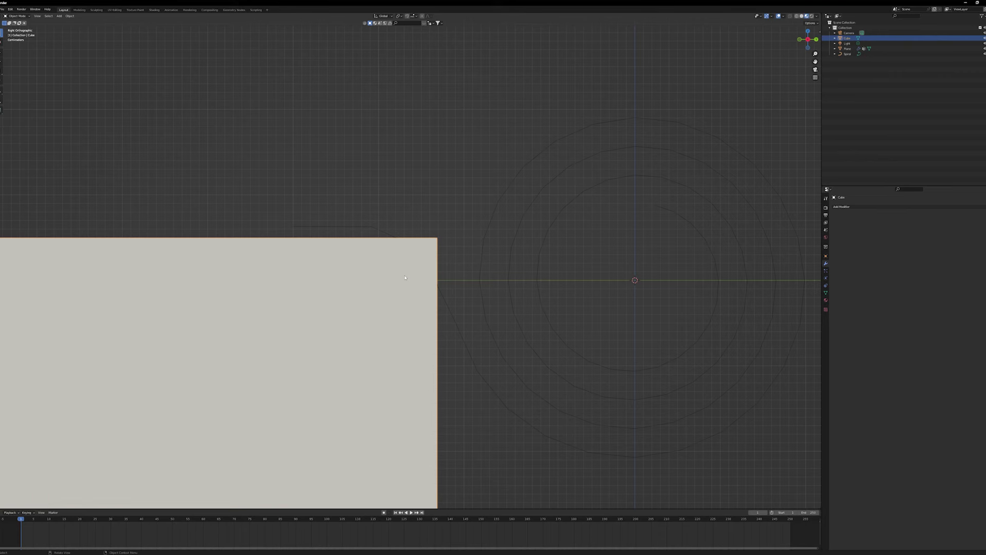
key("g")
key("z")
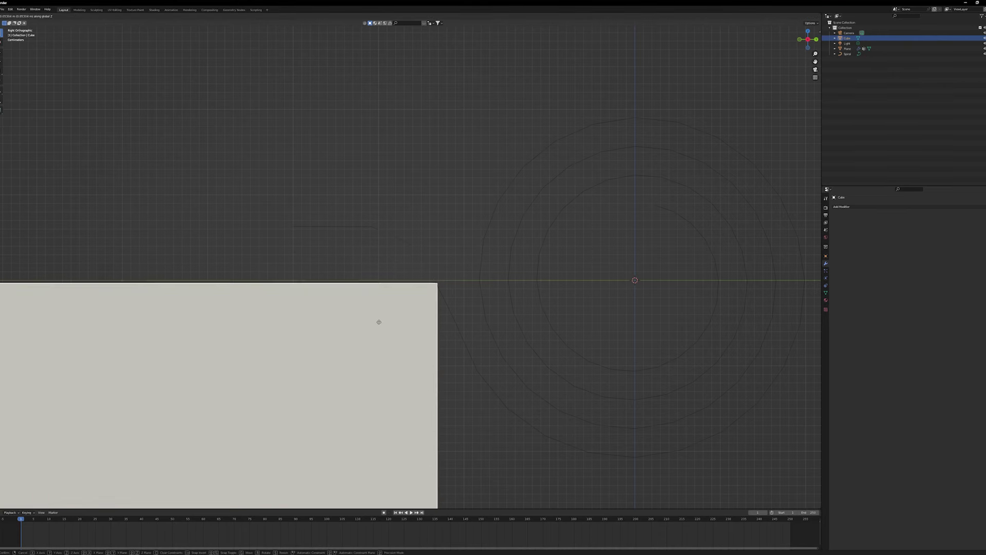
left_click(381, 274)
key("g")
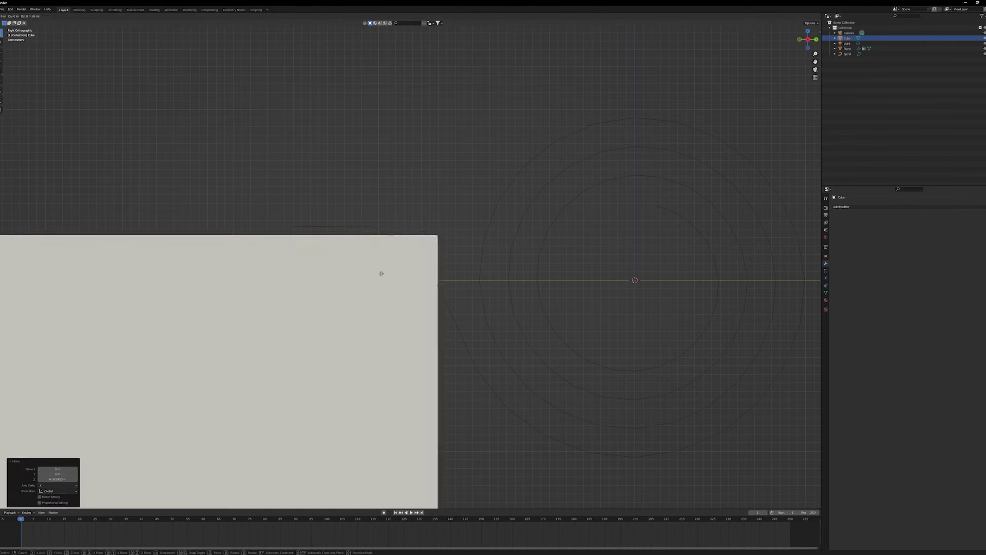
left_click(346, 284)
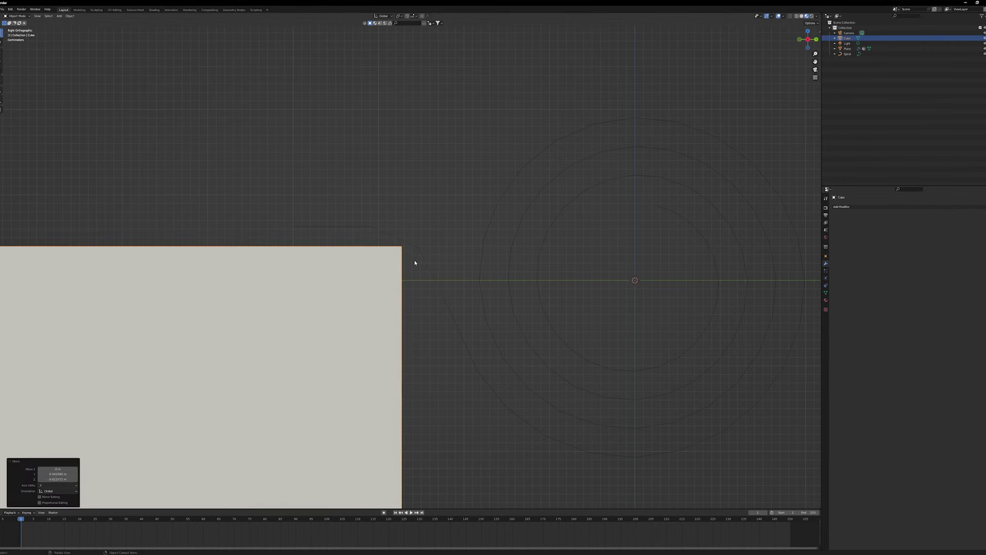
Bevel the cube's upper edge next to the roll with several segments to round it under the flag.
middle_click_drag(415, 263, 418, 287)
key("Tab")
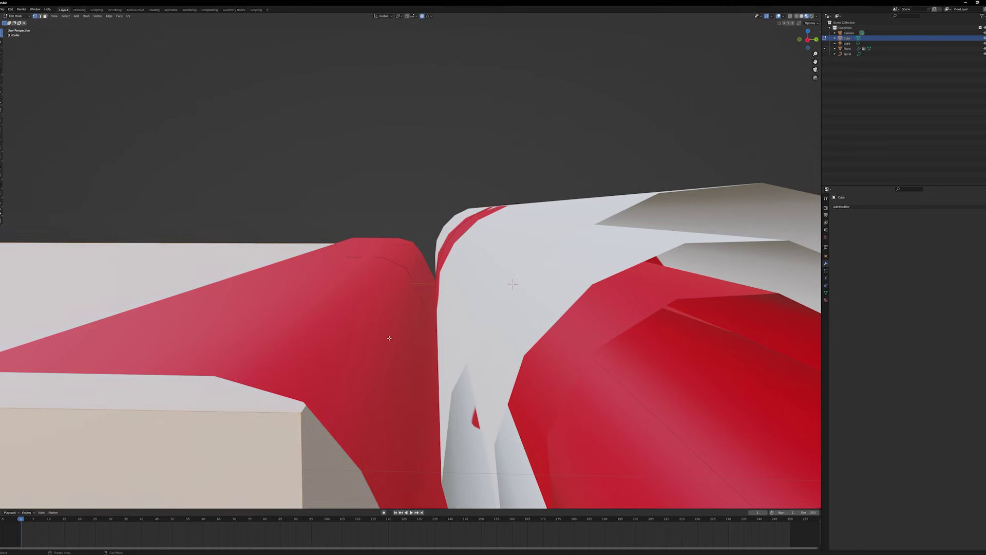
key("alt+a")
key("ctrl+b")
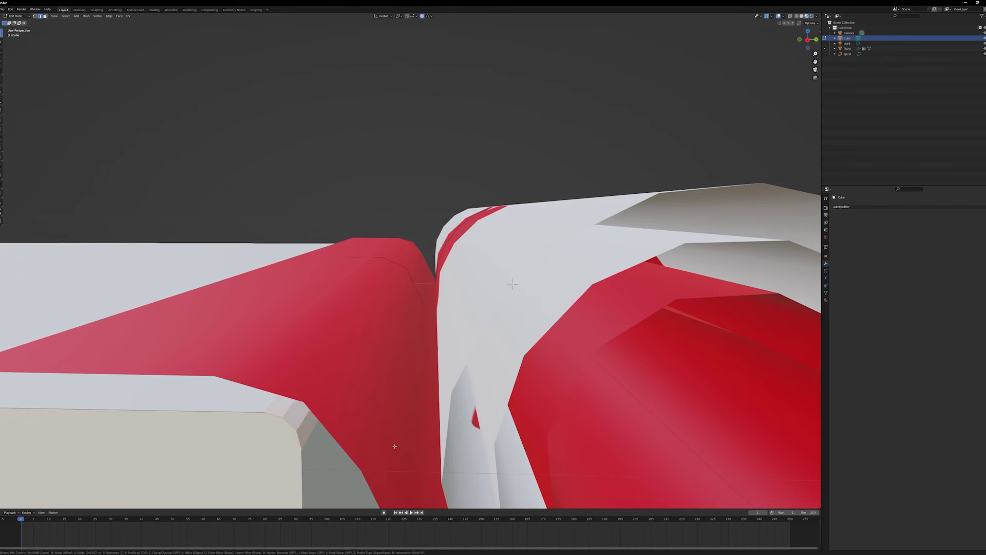
left_click(429, 465)
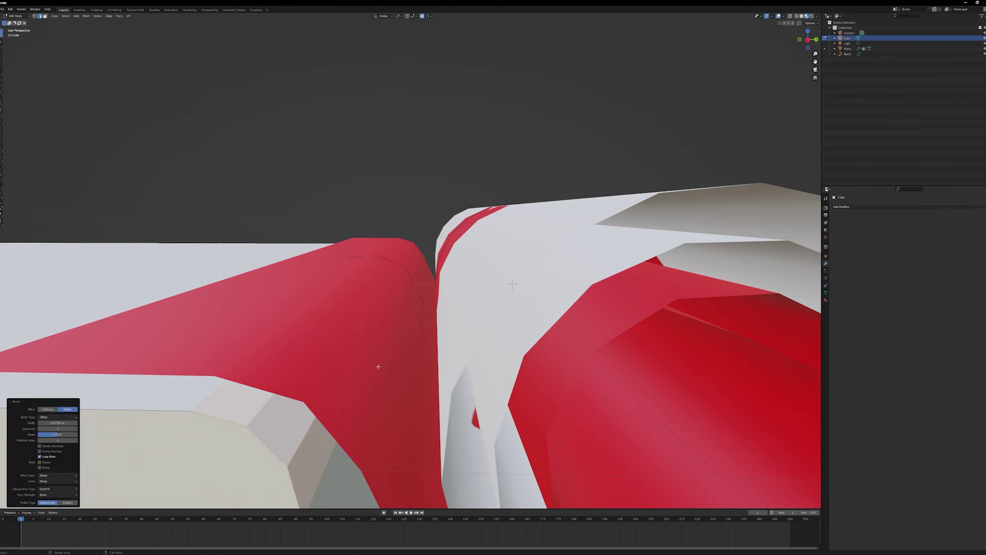
key("Tab")
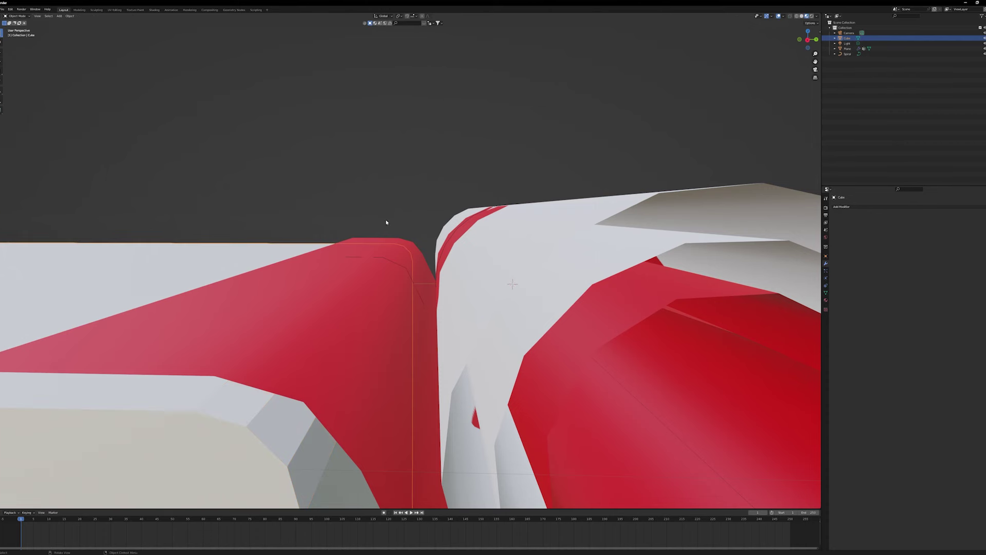
Nudge the cube in the right orthographic view so its rounded corner follows the bend of the spiral's tail.
key("KP_3")
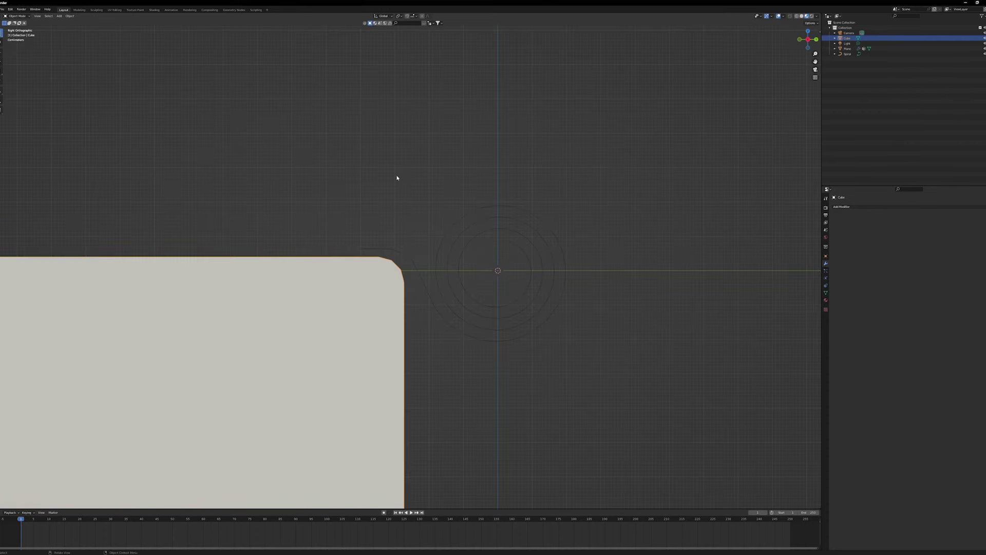
key("g")
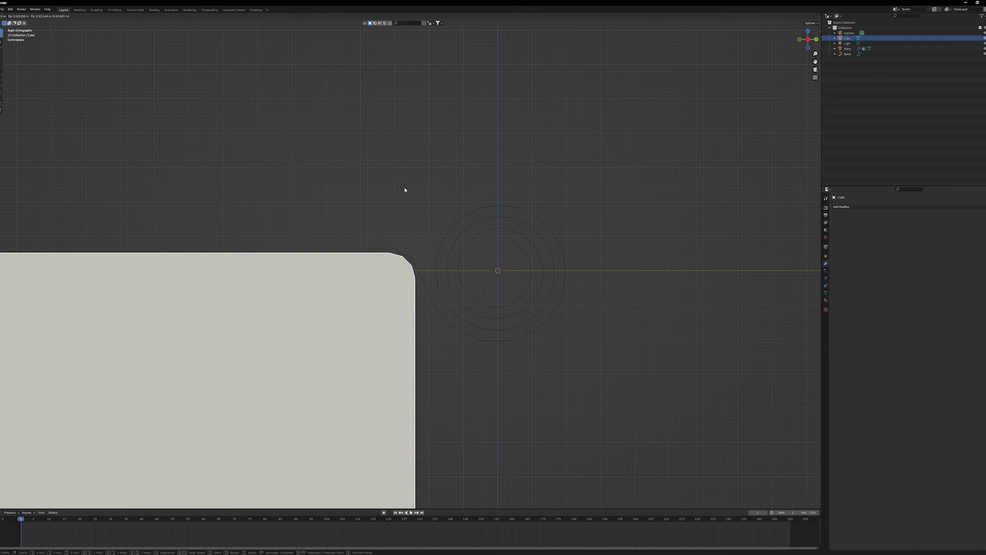
left_click(405, 189)
Inspect the rolled flag on the cube, play the cloth simulation and rewind to the first frame.
middle_click_drag(434, 185, 500, 285)
scroll(537, 289, "down", 5)
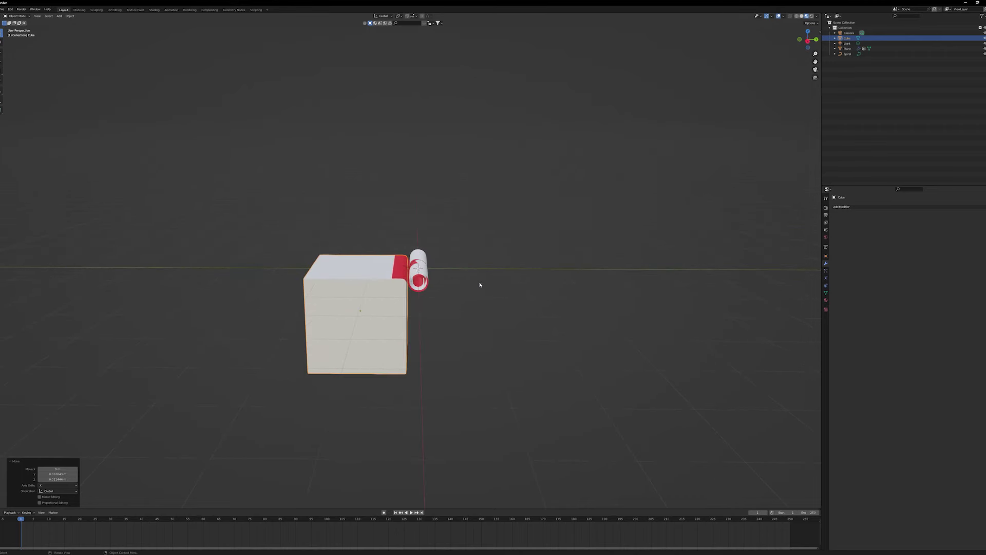
scroll(451, 304, "up", 3)
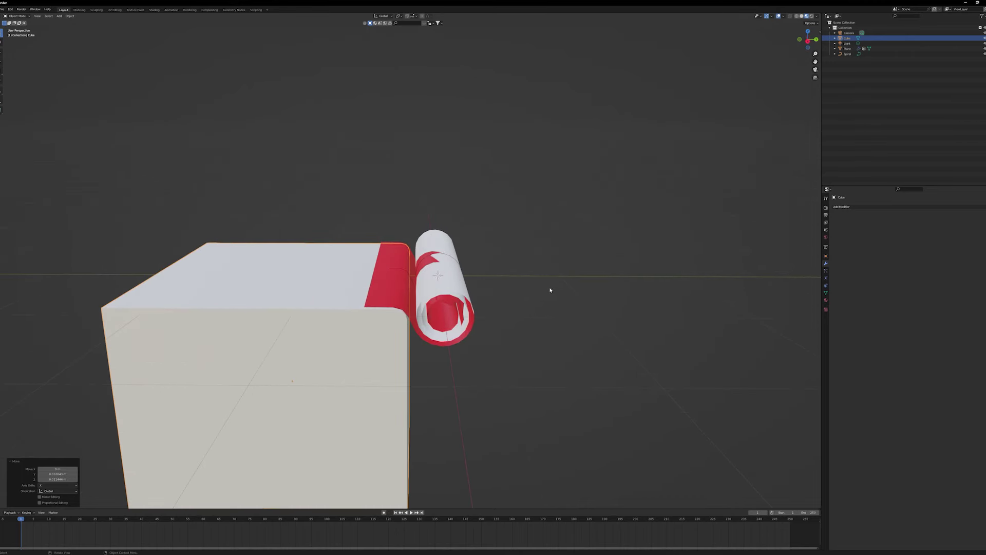
mouse_move(555, 357)
middle_mouse_down()
mouse_move(539, 345)
mouse_move(556, 351)
middle_mouse_up()
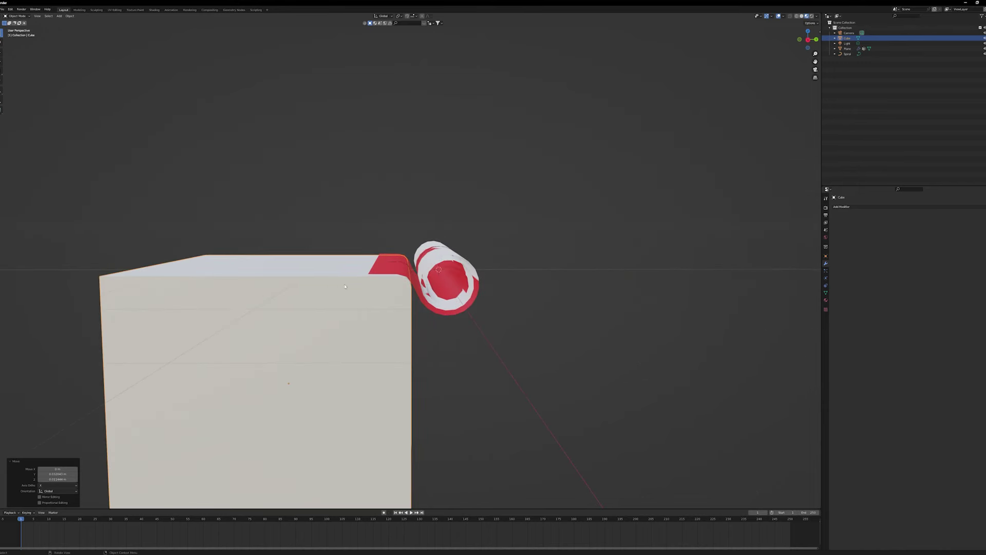
key("space")
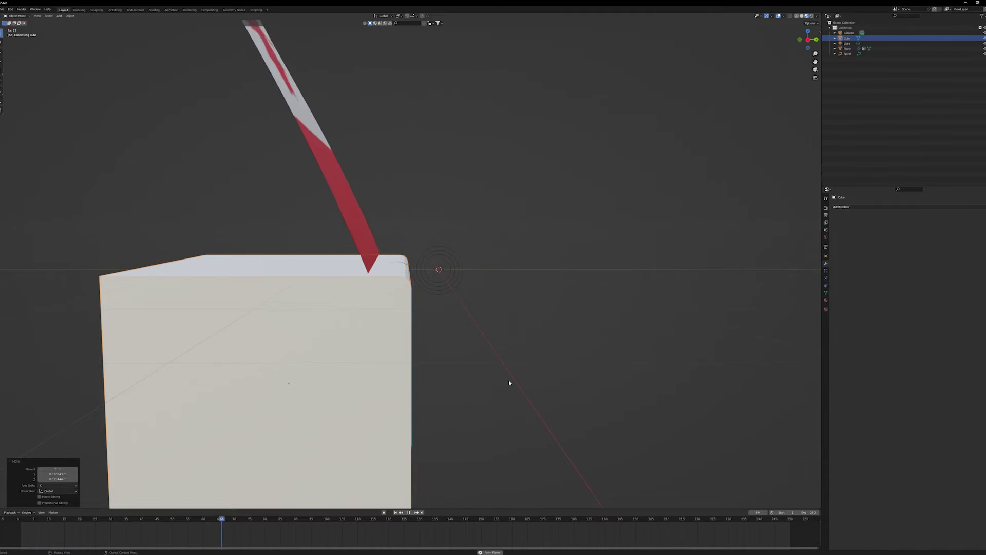
key("space")
left_click_drag(40, 518, 21, 518)
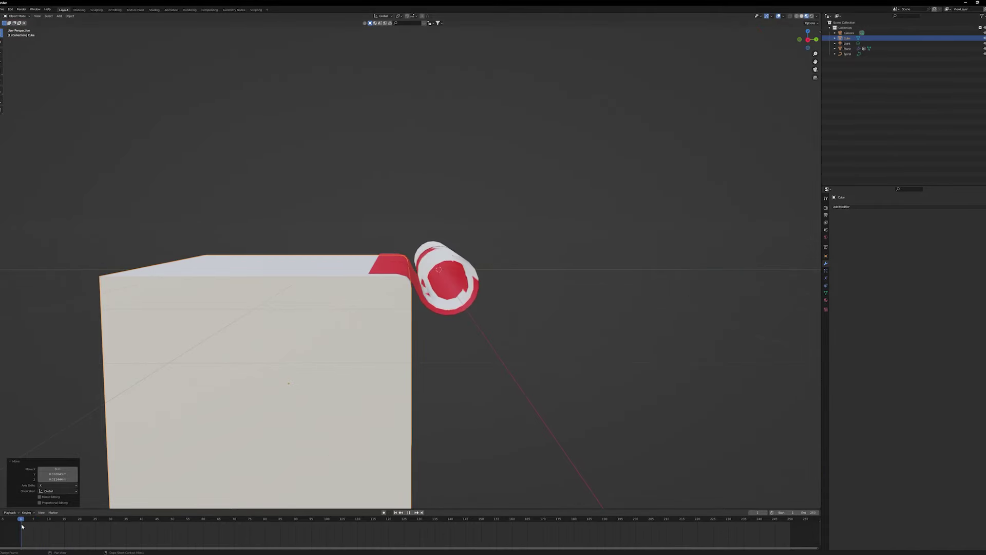
Move the flag's Curve modifier above its Cloth modifier, test the simulation and rewind to the first frame.
left_click(458, 255)
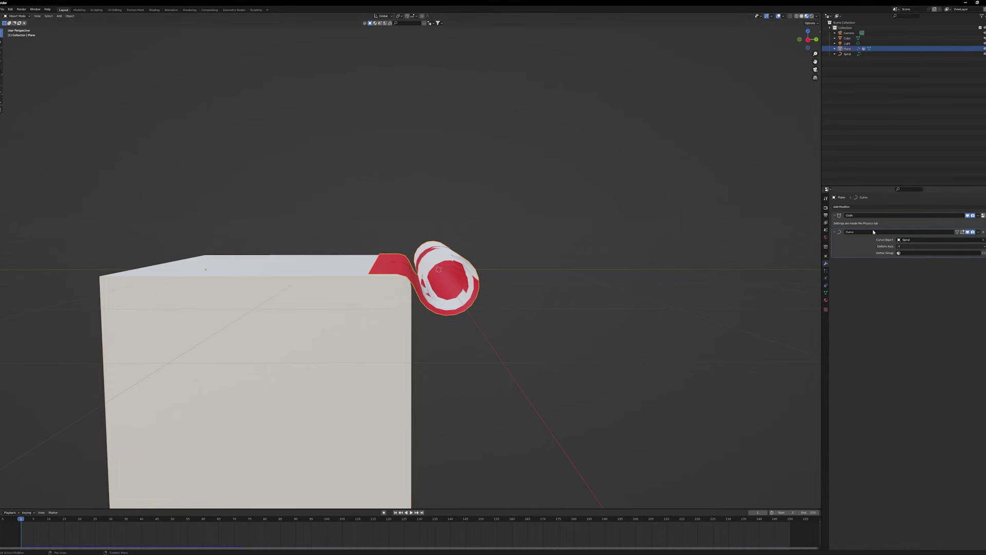
left_click_drag(958, 233, 958, 217)
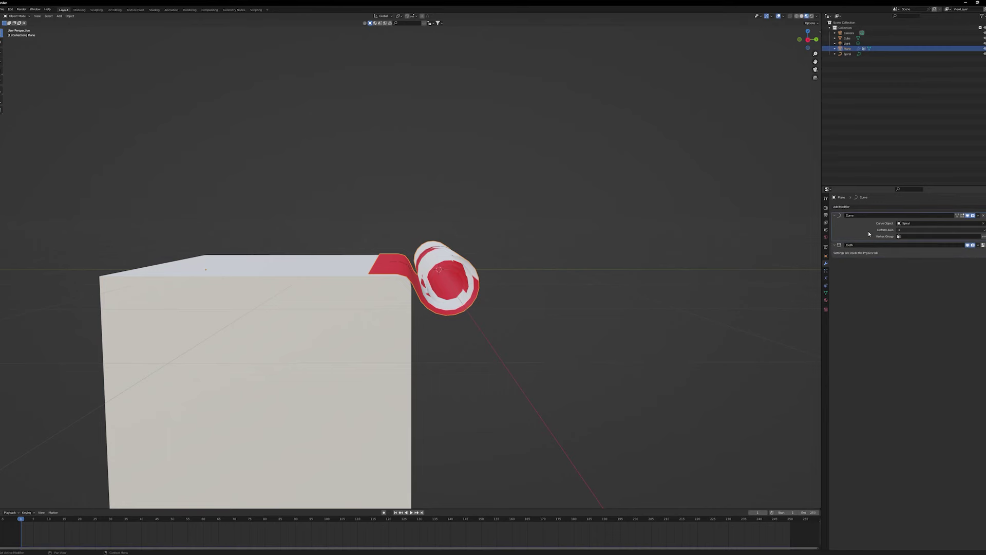
key("space")
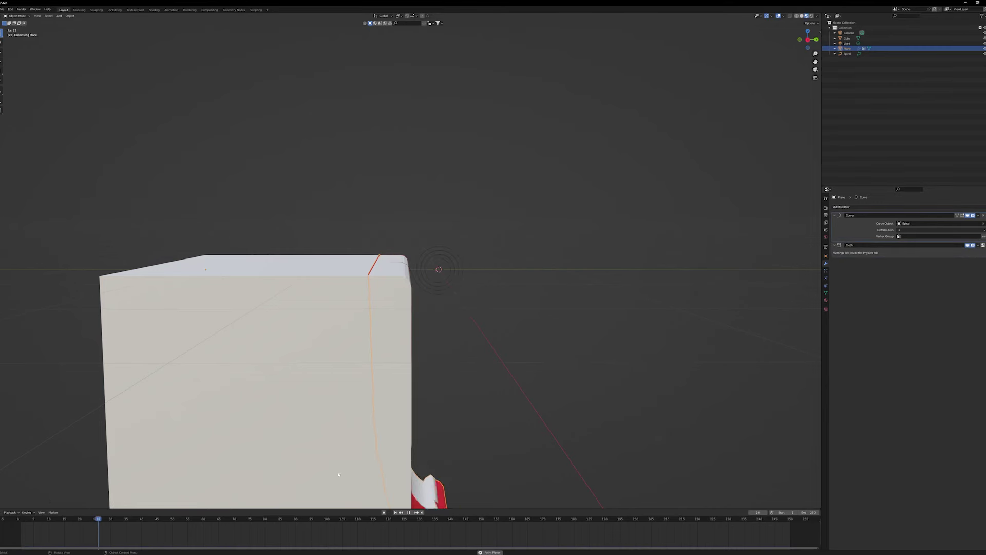
key("space")
scroll(460, 335, "down", 3)
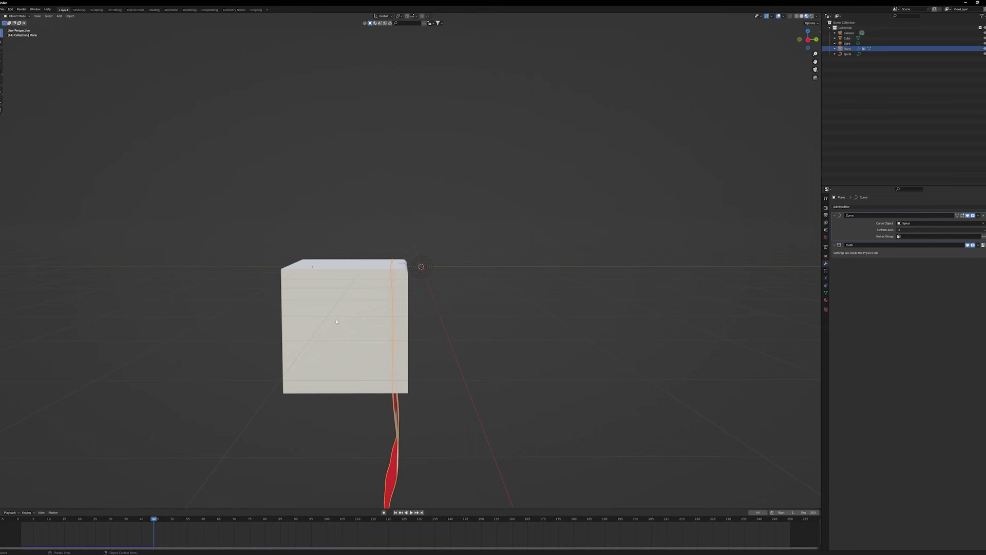
left_click_drag(49, 520, 21, 525)
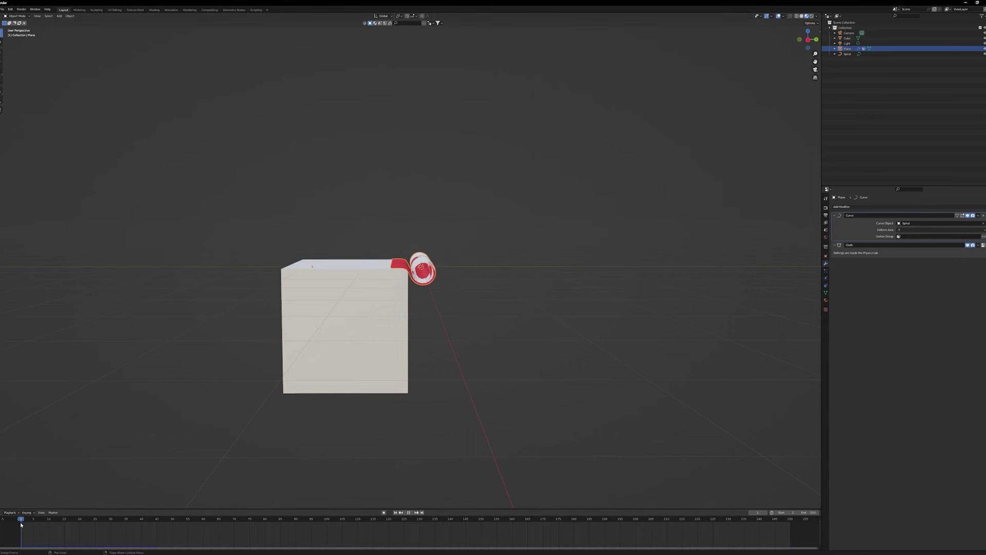
Give the cube Collision physics and play the simulation to watch the flag unroll over its edge.
left_click(383, 351)
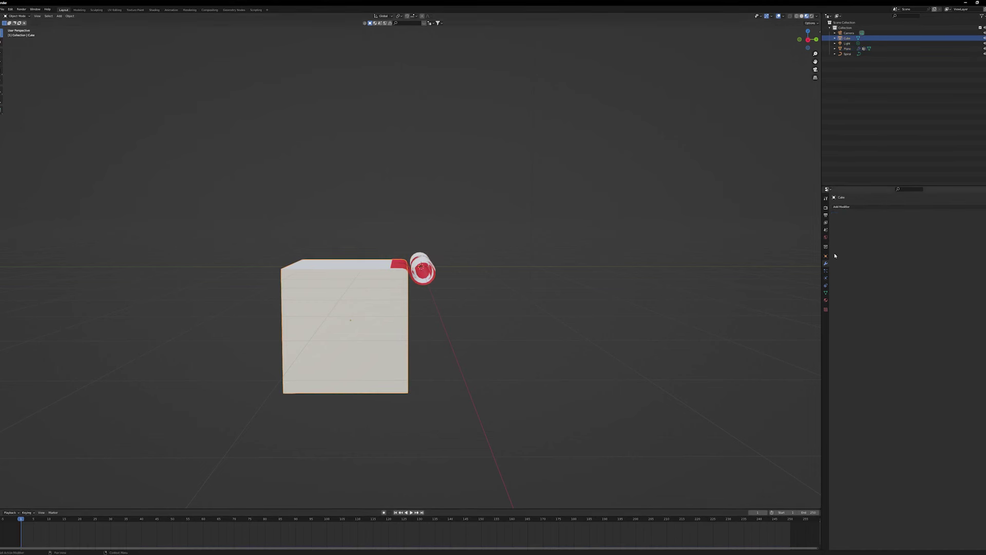
left_click(825, 278)
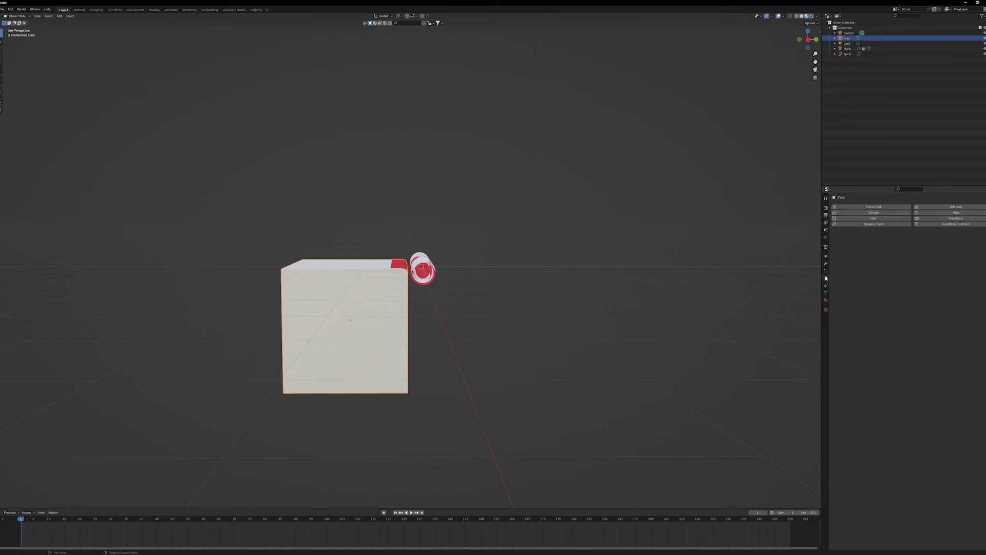
left_click(872, 213)
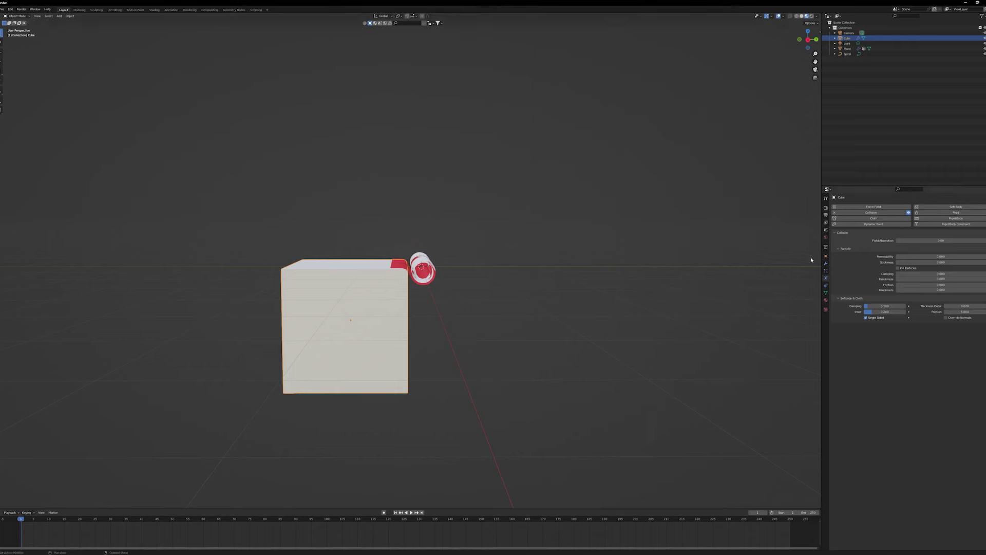
key("space")
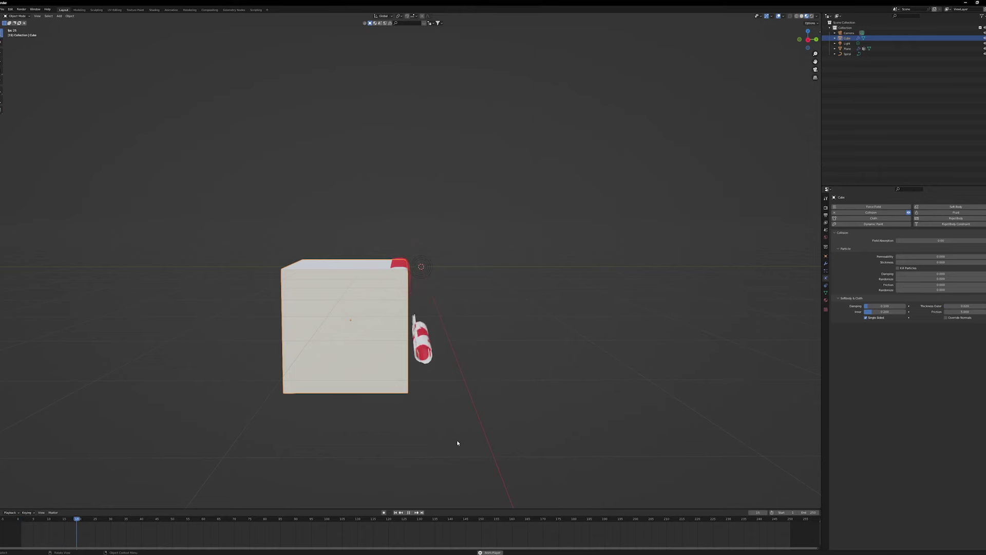
middle_click_drag(495, 445, 513, 445)
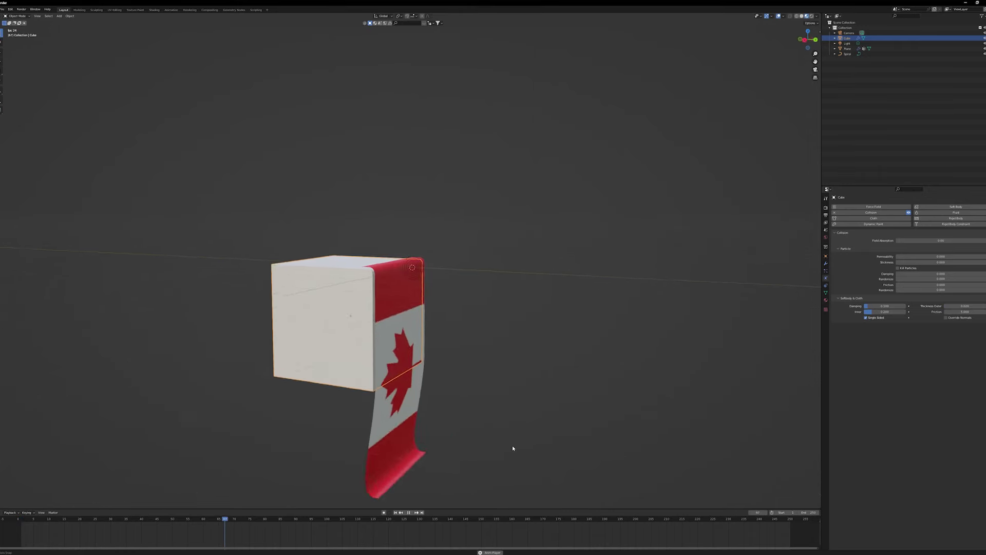
Watch the simulation play from several view angles, checking how the flag unrolls down the cube's side.
middle_click_drag(504, 376, 422, 301)
scroll(525, 367, "down", 2)
scroll(422, 301, "up", 2)
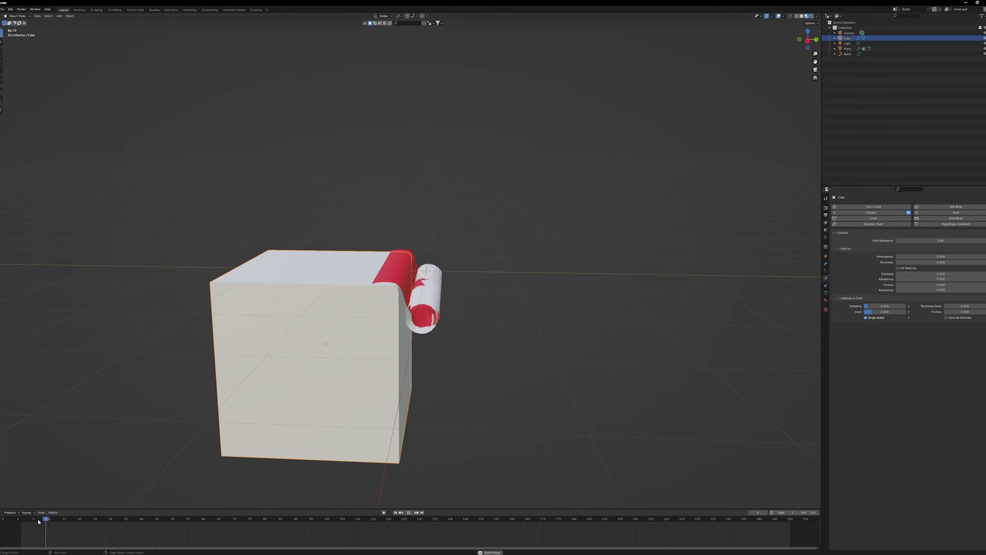
scroll(533, 451, "down", 2)
scroll(533, 452, "down", 1)
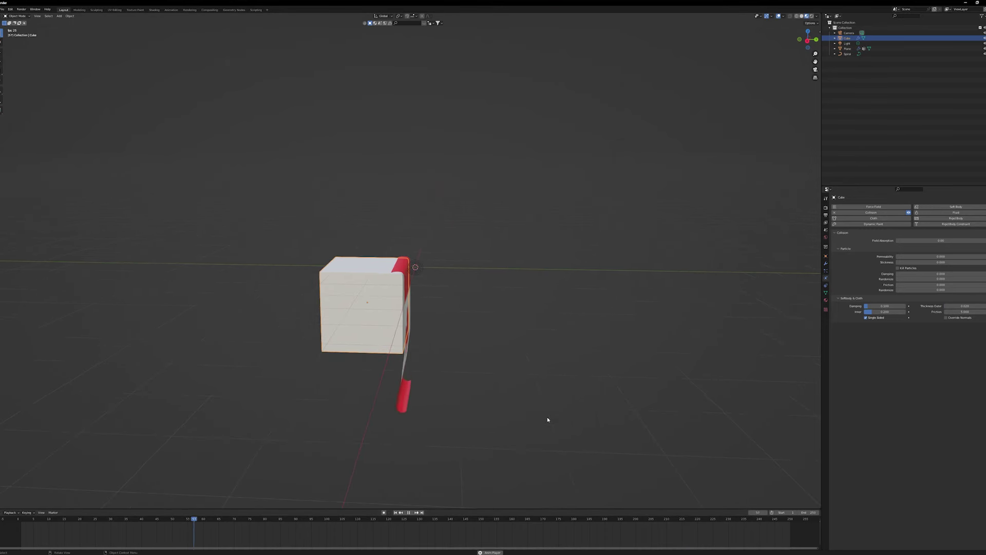
Stop playback, scrub back to frame 17 to check the rolled layers for clipping, and return to the first frame.
key("space")
left_click_drag(166, 518, 71, 520)
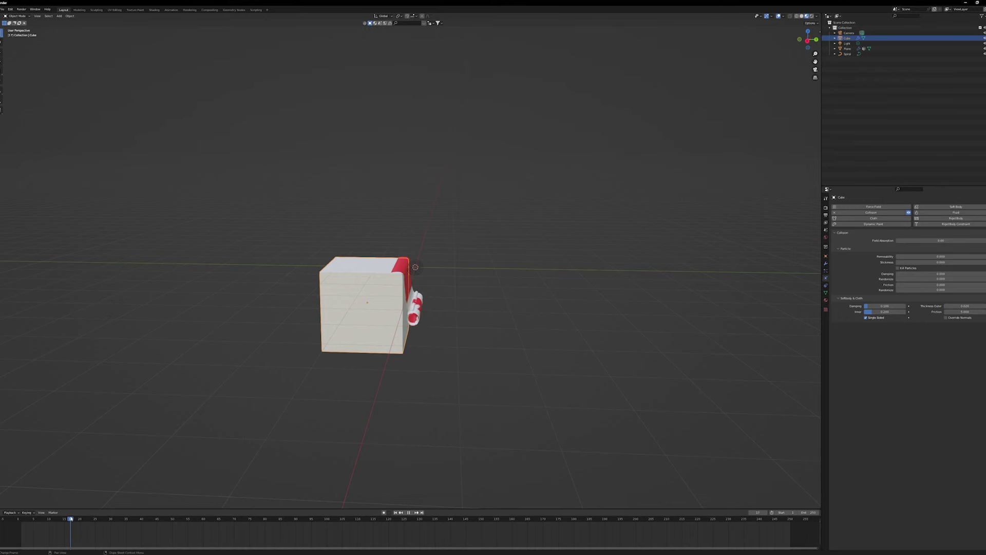
scroll(469, 411, "up", 5)
middle_click_drag(470, 408, 433, 355)
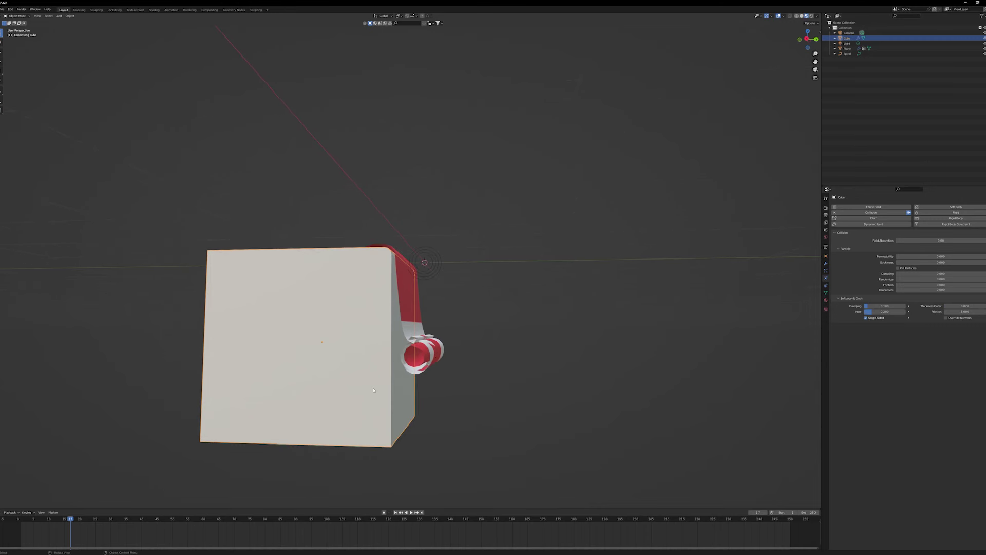
left_click_drag(73, 518, 22, 523)
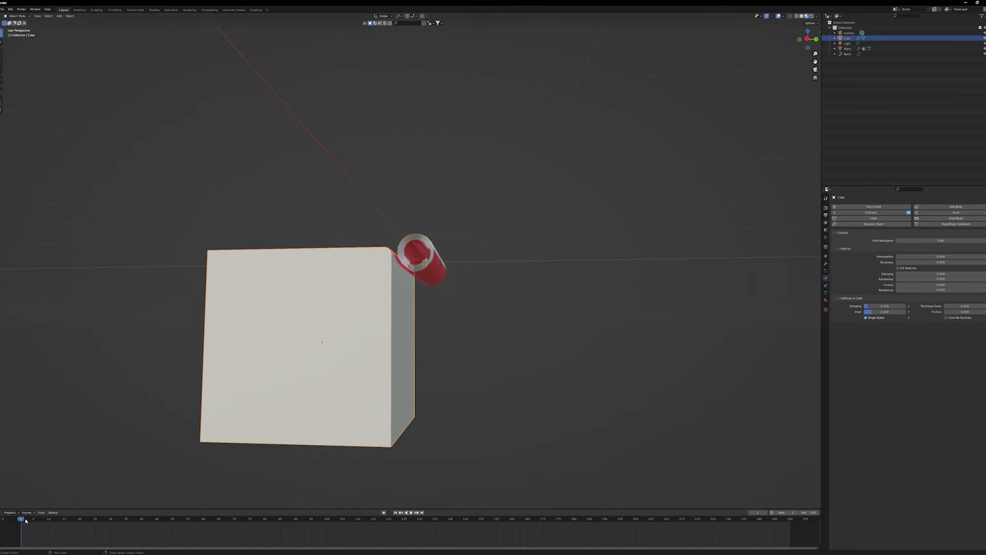
Enable Self Collisions in the flag's Cloth physics settings.
left_click(437, 267)
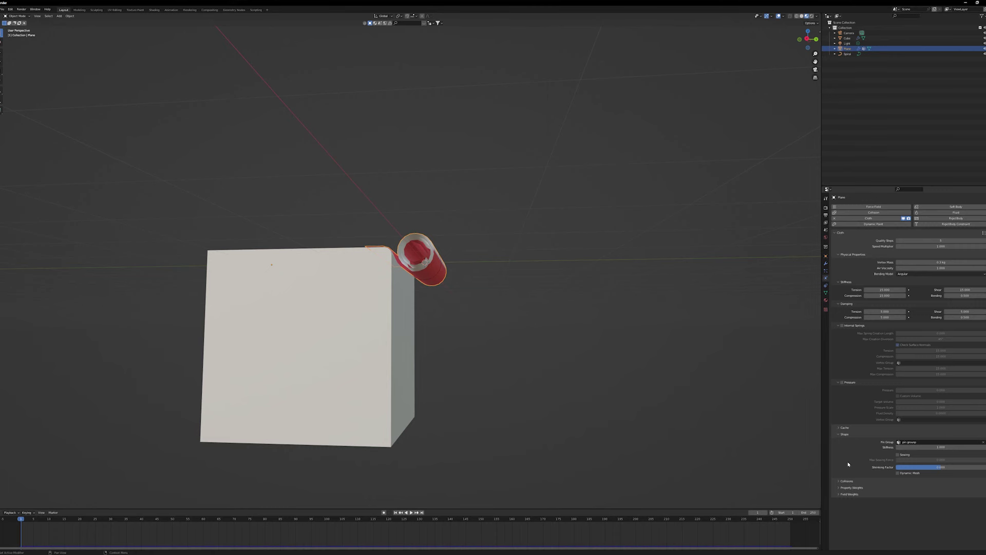
left_click(847, 482)
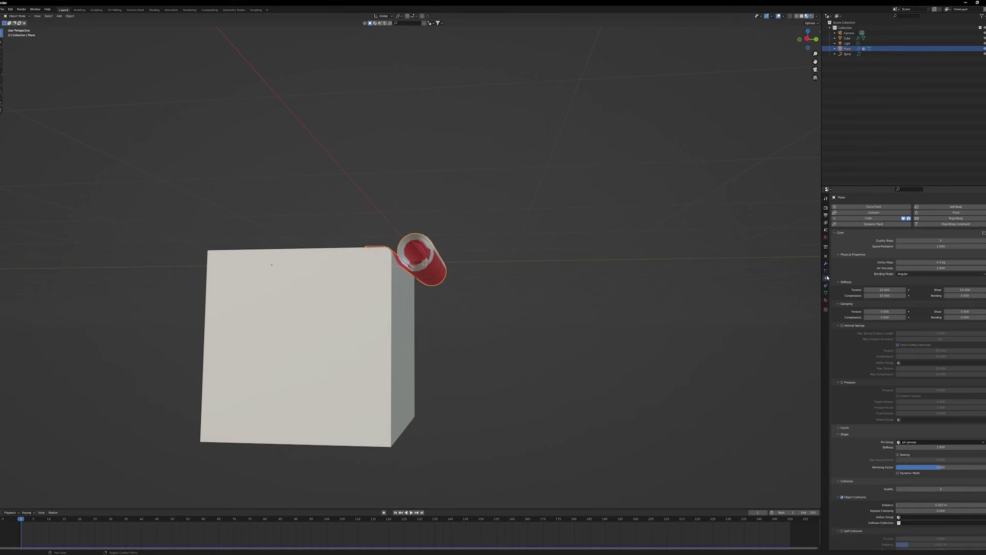
scroll(851, 504, "down", 2)
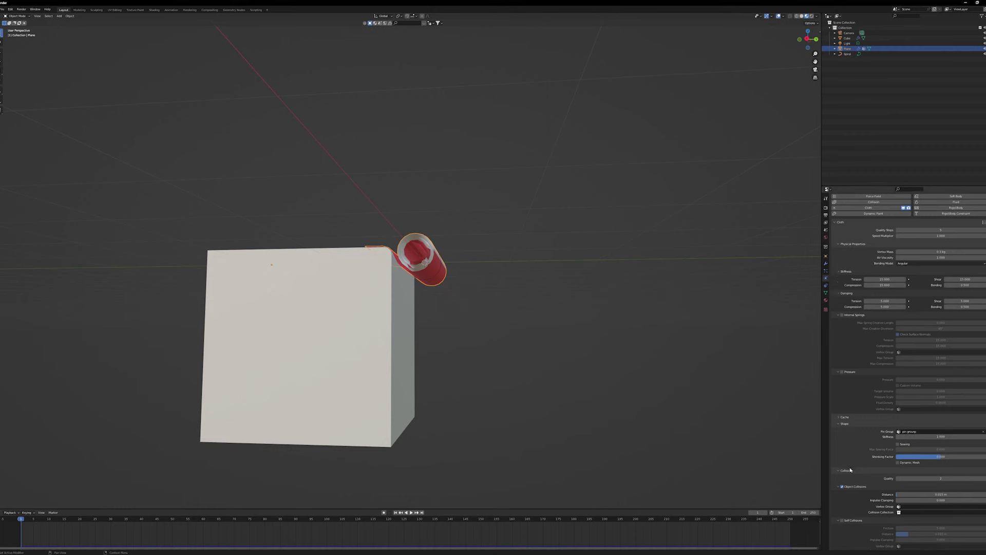
left_click(842, 506)
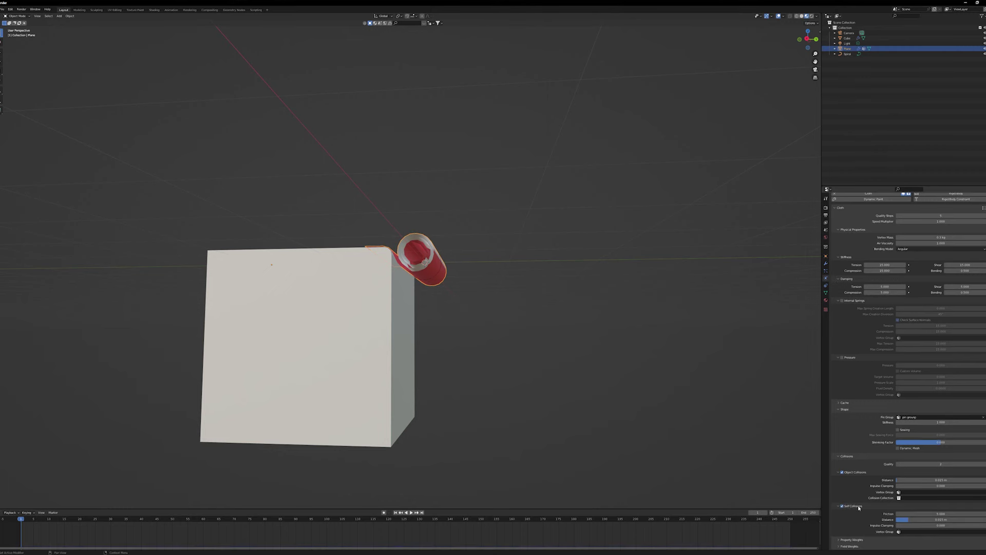
Play the simulation with self collisions, stop it, and scrub to about frame 26 to inspect the roll.
key("space")
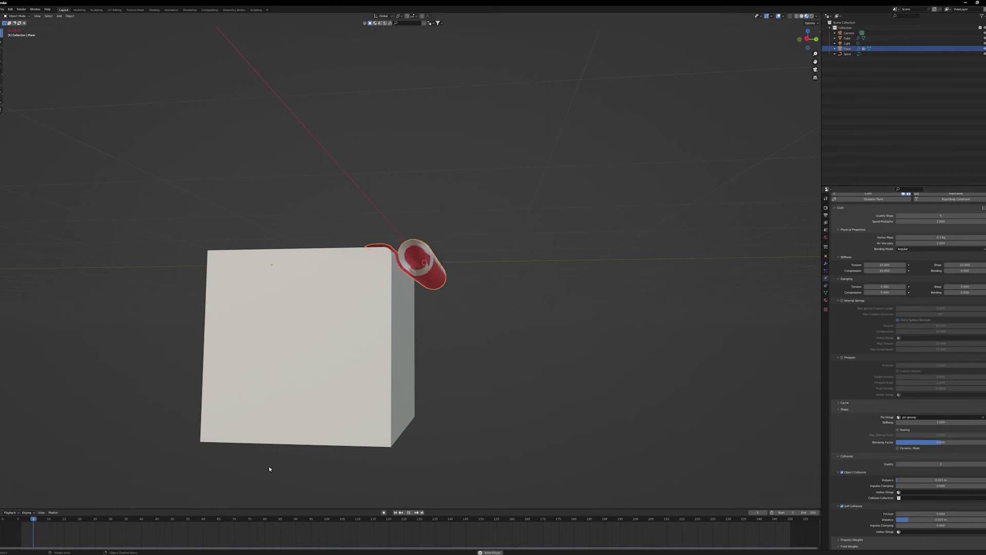
scroll(499, 449, "down", 4)
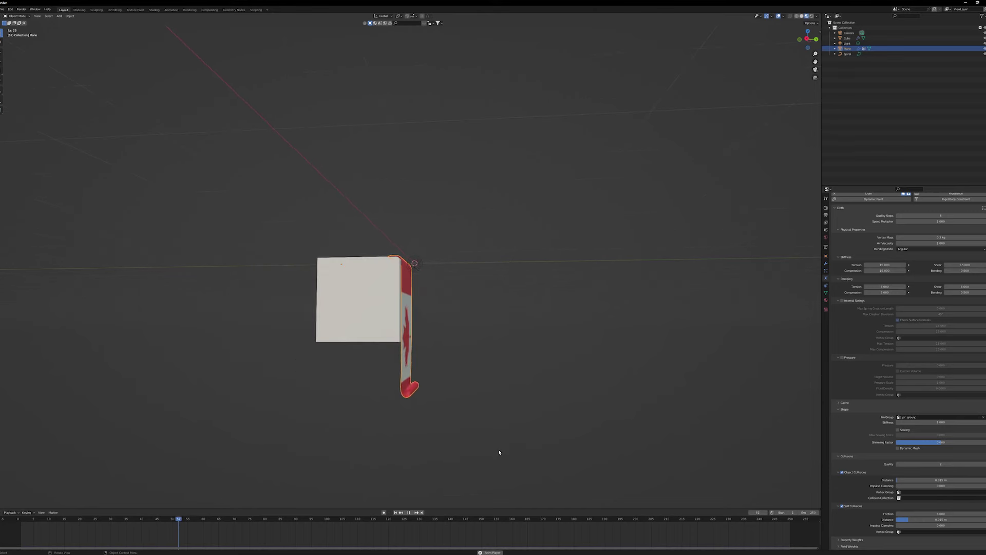
mouse_move(498, 446)
middle_mouse_down()
mouse_move(478, 443)
mouse_move(491, 439)
middle_mouse_up()
key("space")
left_click_drag(58, 524, 98, 545)
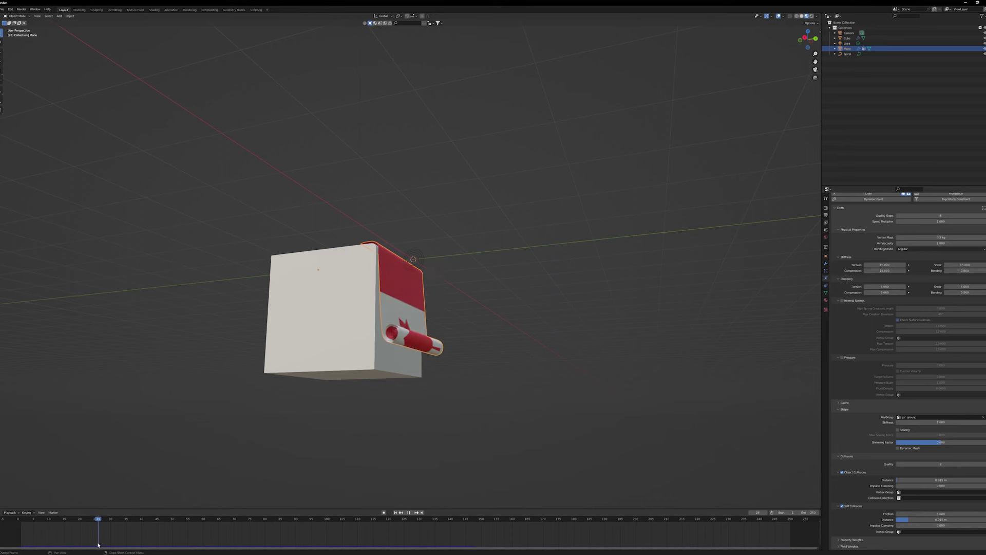